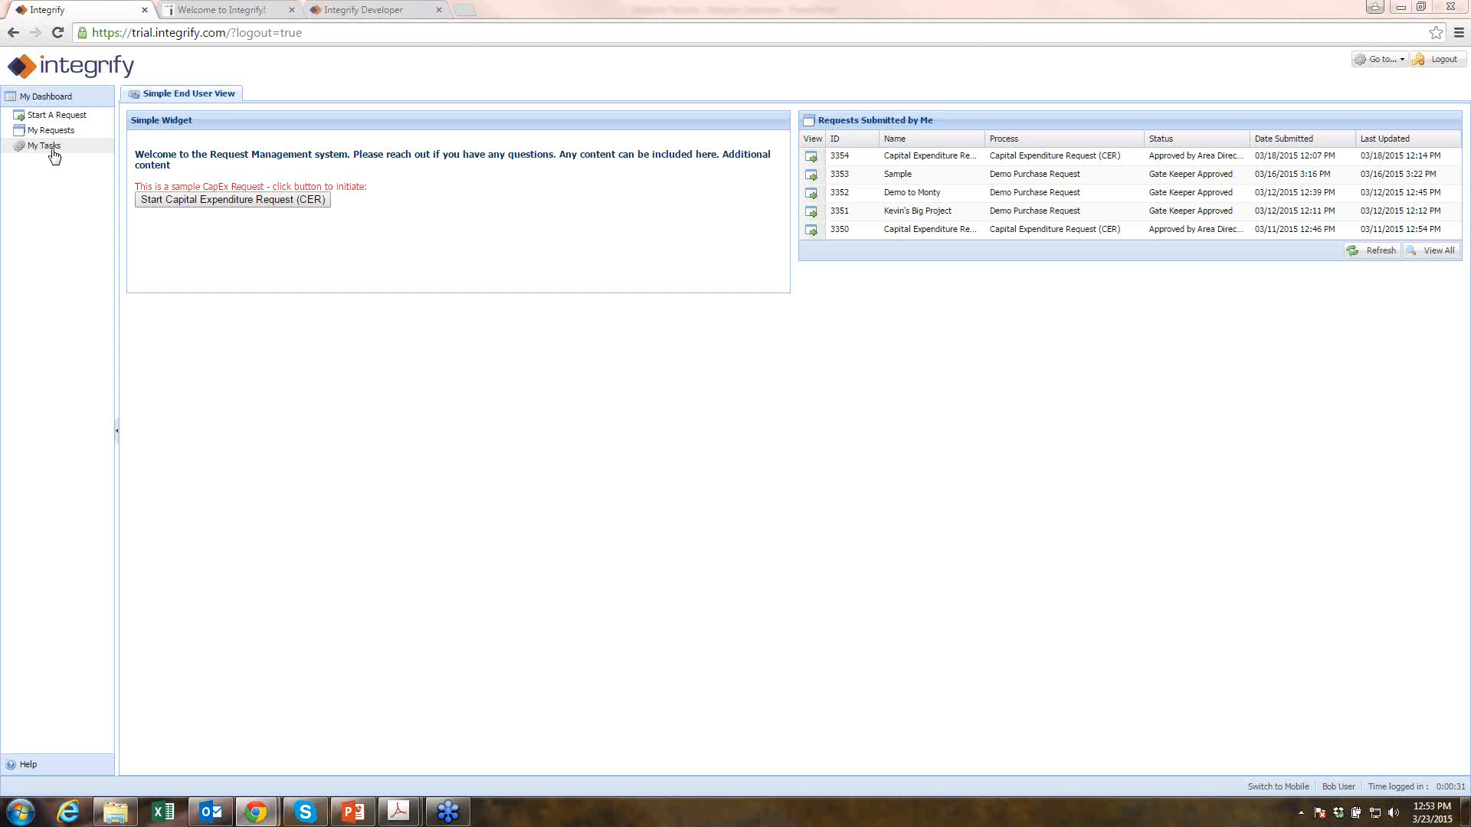
# - Try dragging the Simple Widget panel on the Simple End User View dashboard
pyautogui.moveTo(265, 121)
pyautogui.mouseDown()
pyautogui.moveTo(687, 156)
pyautogui.moveTo(508, 125)
pyautogui.moveTo(236, 131)
pyautogui.moveTo(288, 125)
pyautogui.mouseUp()
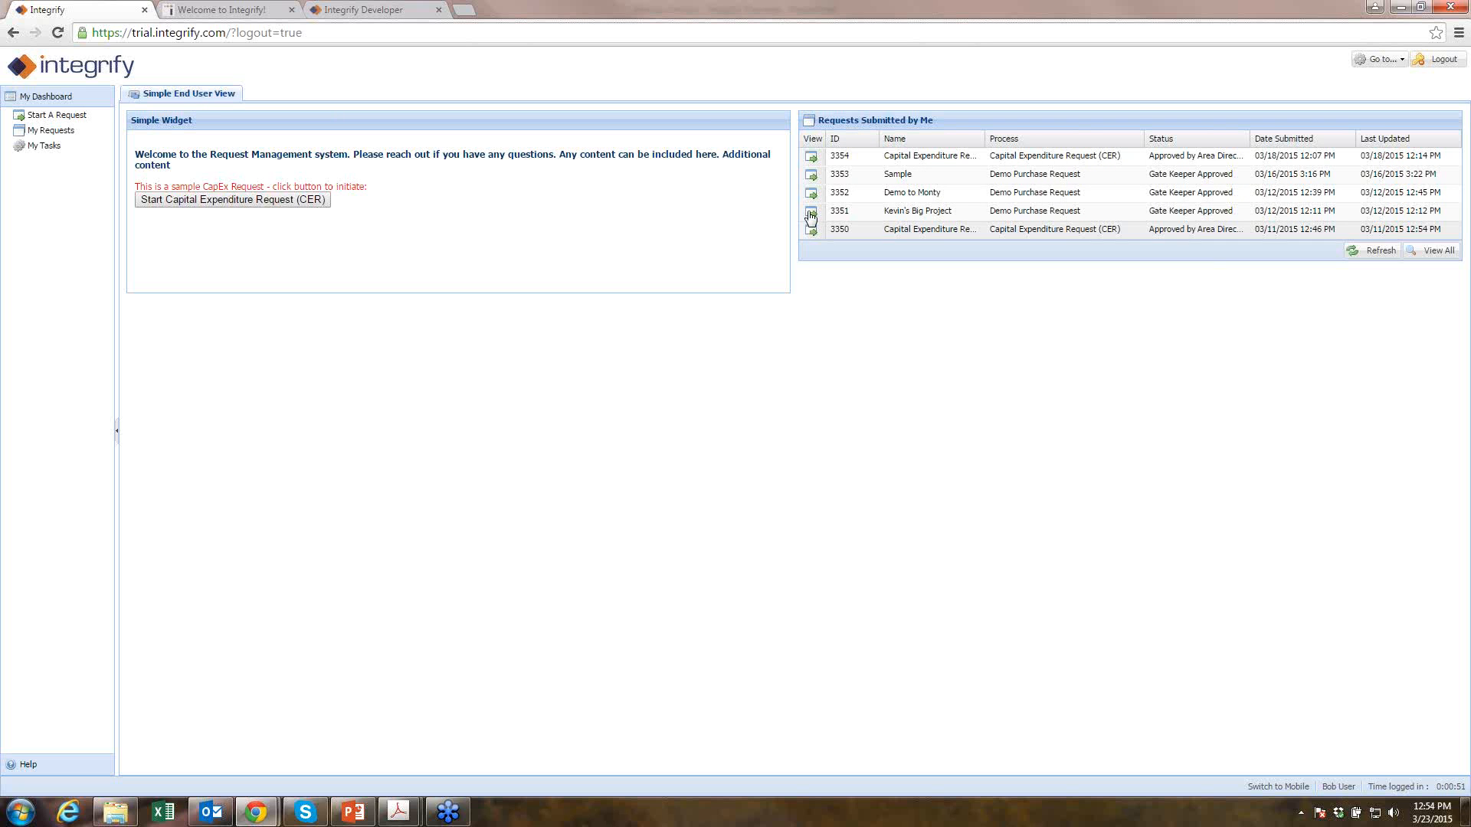
# - Start a new Capital Expenditure Request with due date 04/10/2015
pyautogui.click(236, 201)
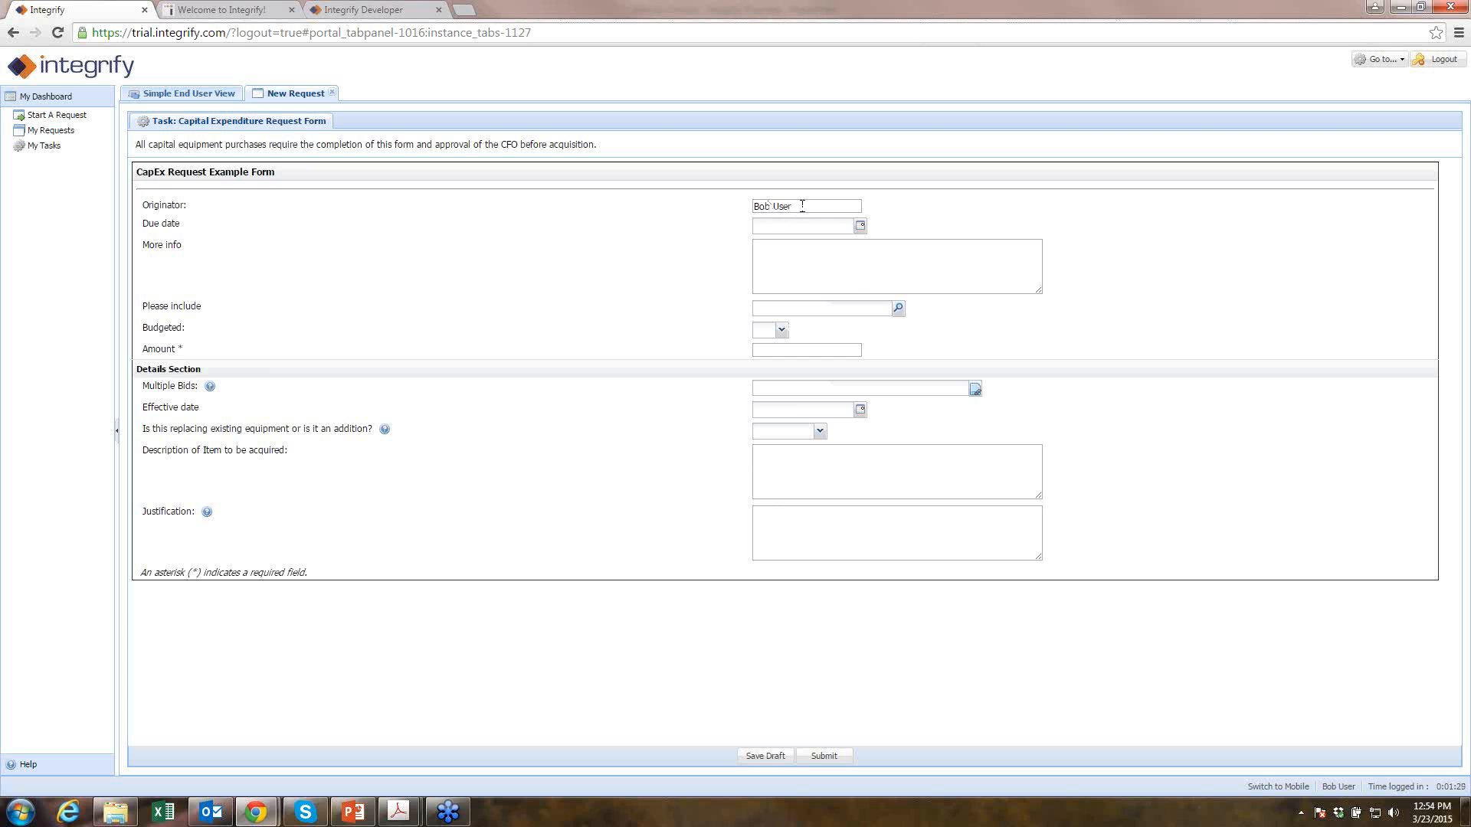
pyautogui.click(859, 228)
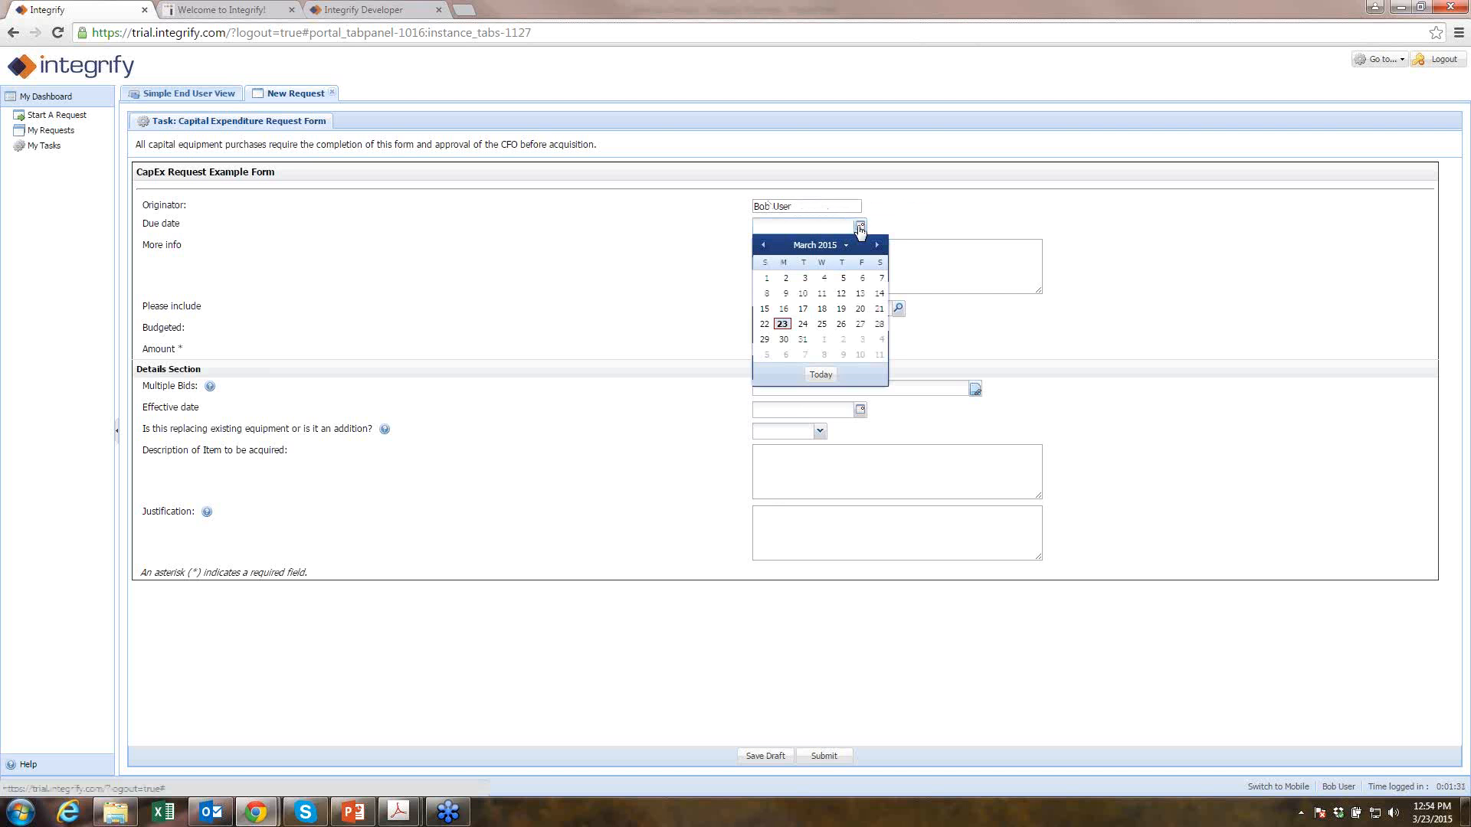
pyautogui.click(859, 355)
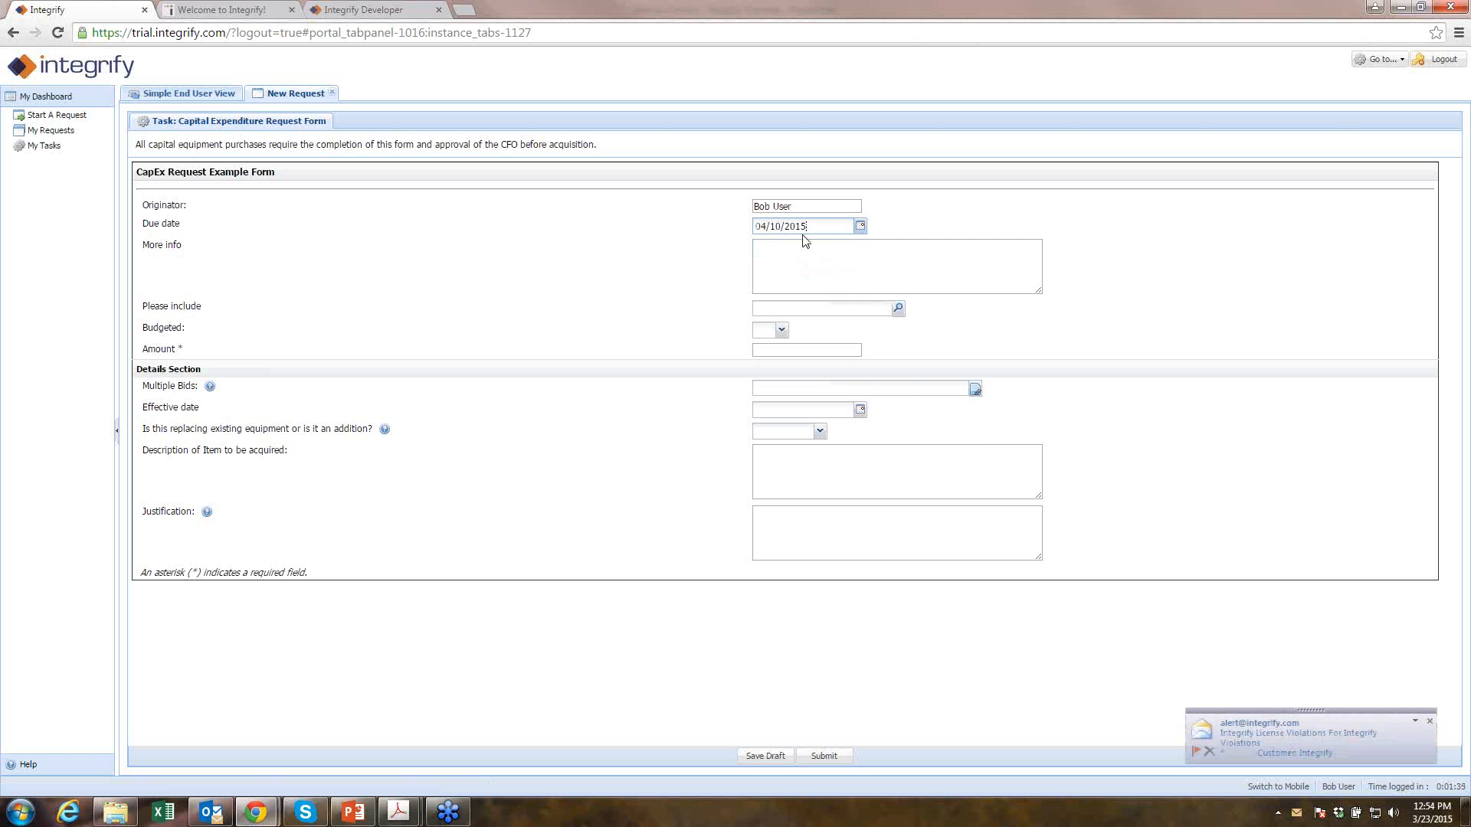
# - Add a colleague to Please include and set Budgeted to Yes, cancelling a bids file upload
pyautogui.click(904, 315)
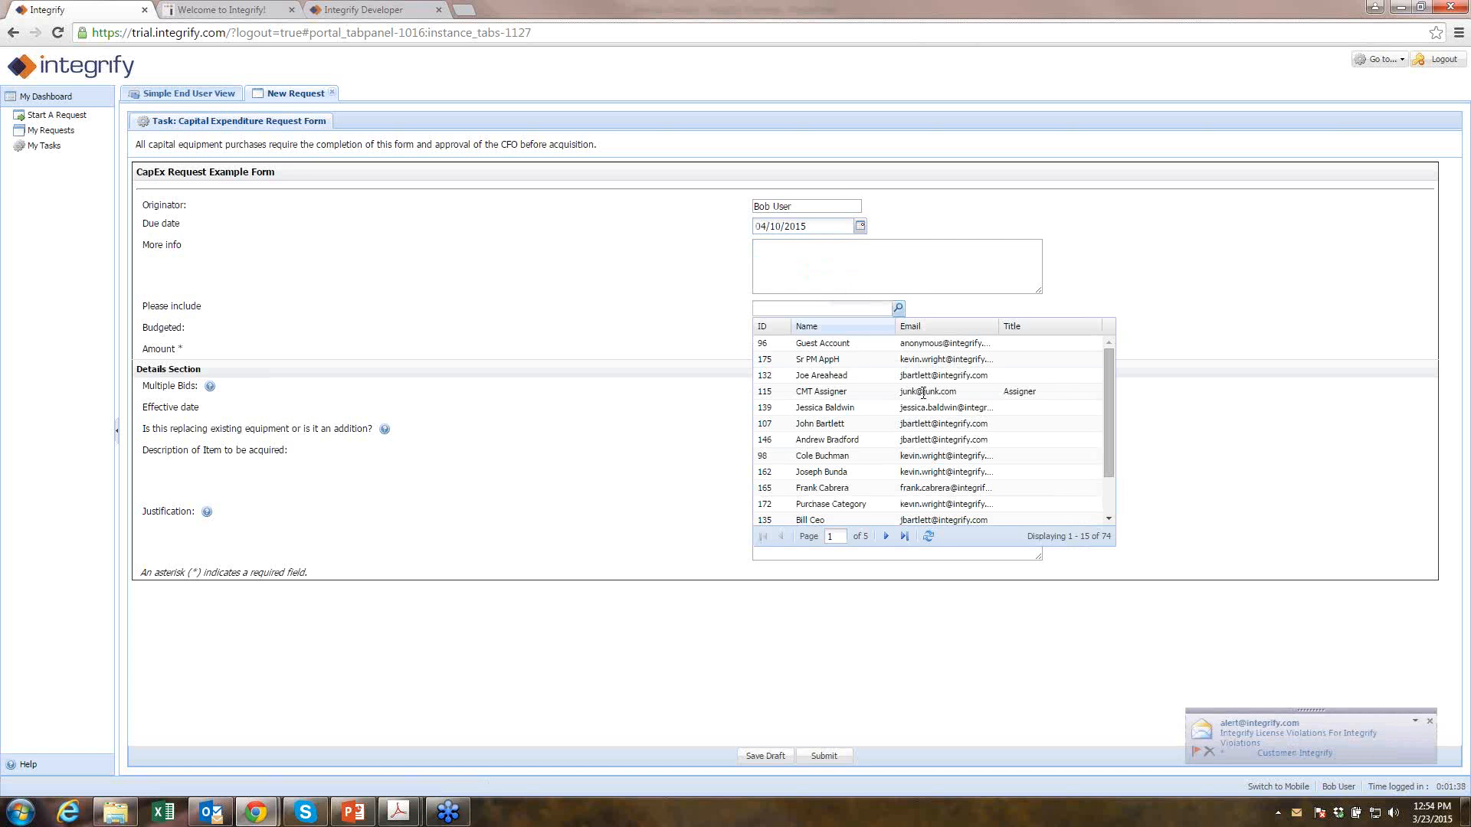
pyautogui.click(853, 427)
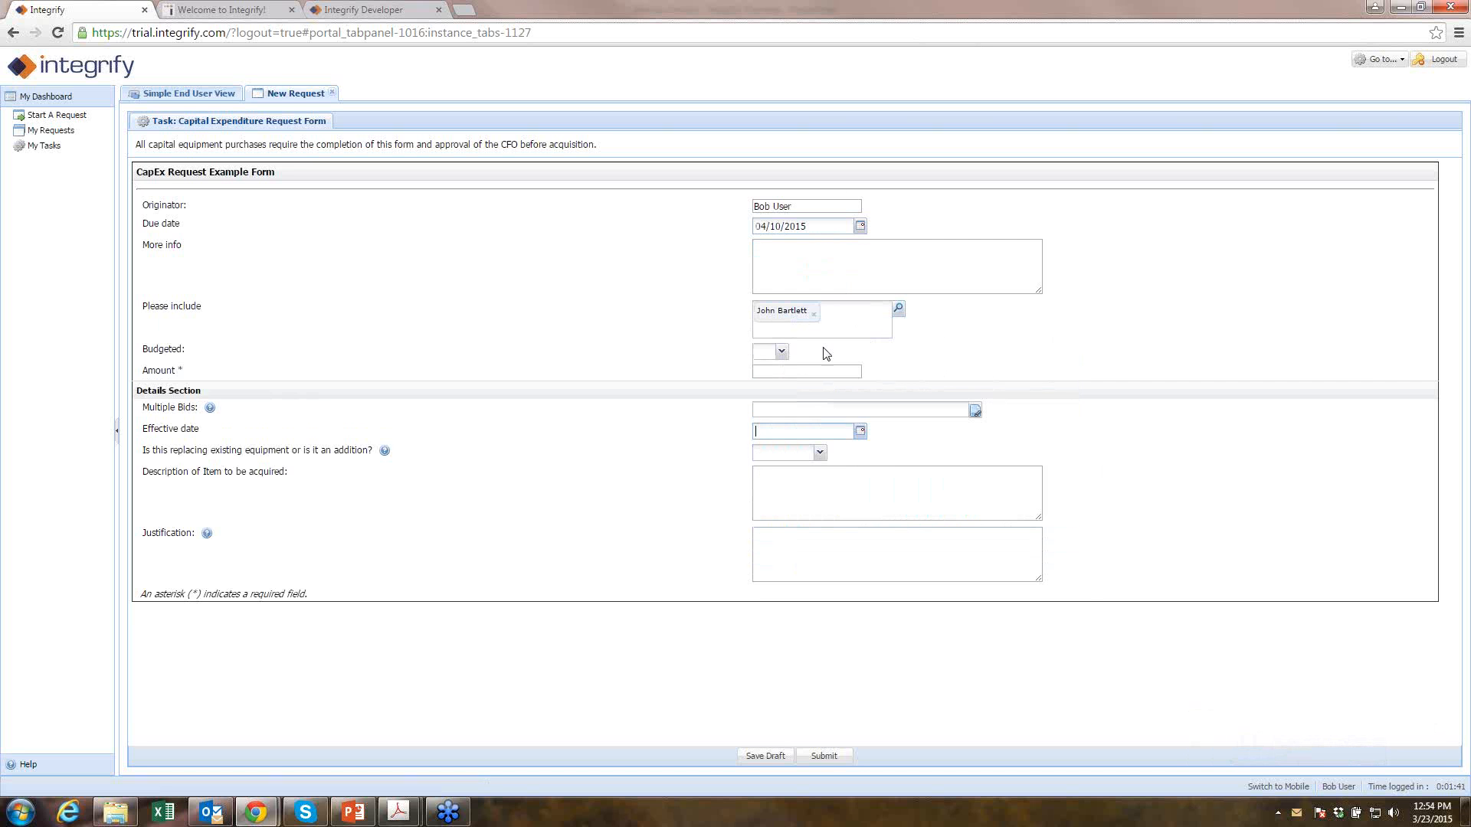
pyautogui.click(781, 352)
pyautogui.click(771, 390)
pyautogui.click(974, 412)
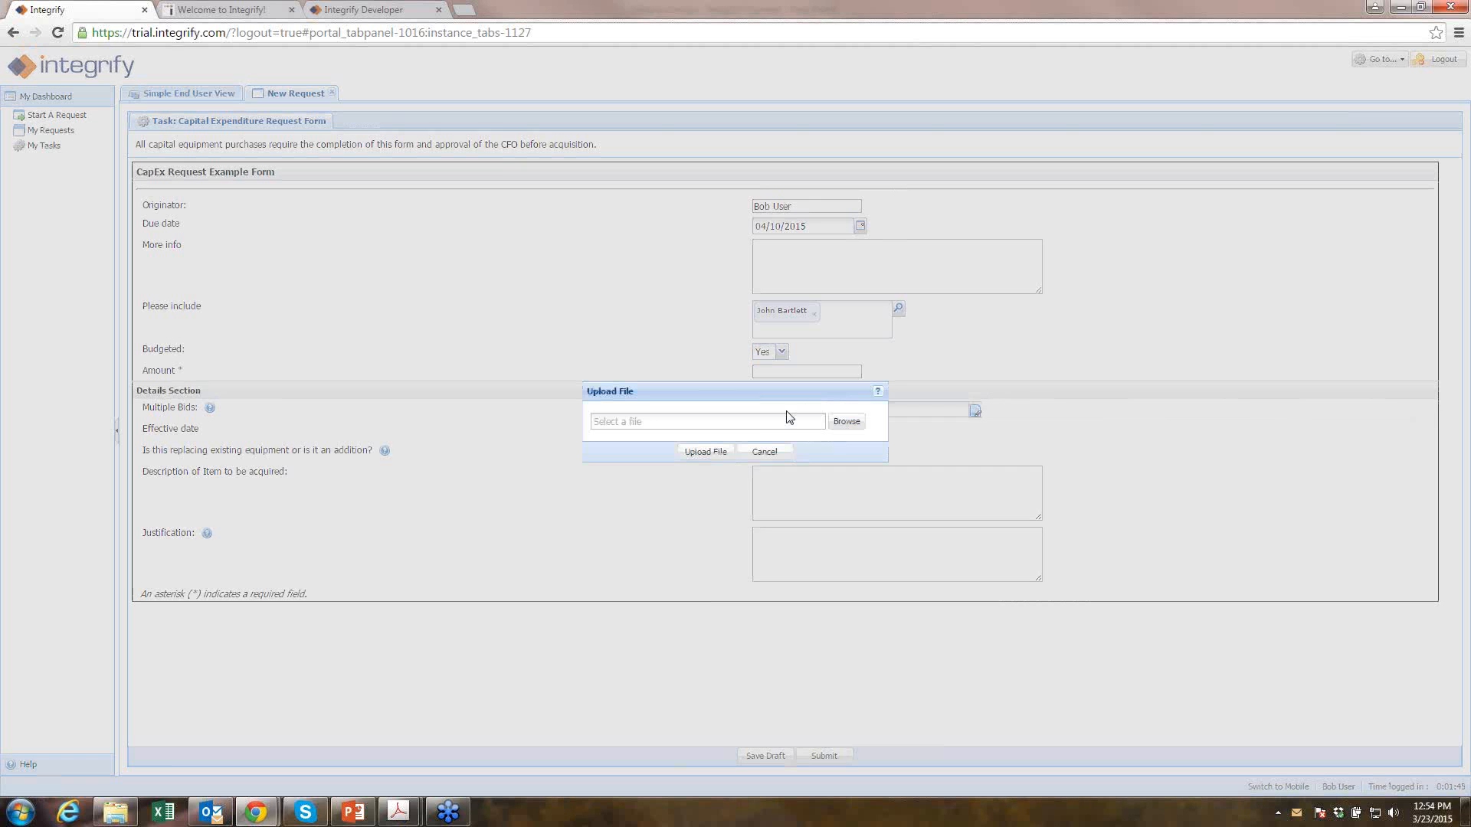
pyautogui.click(766, 454)
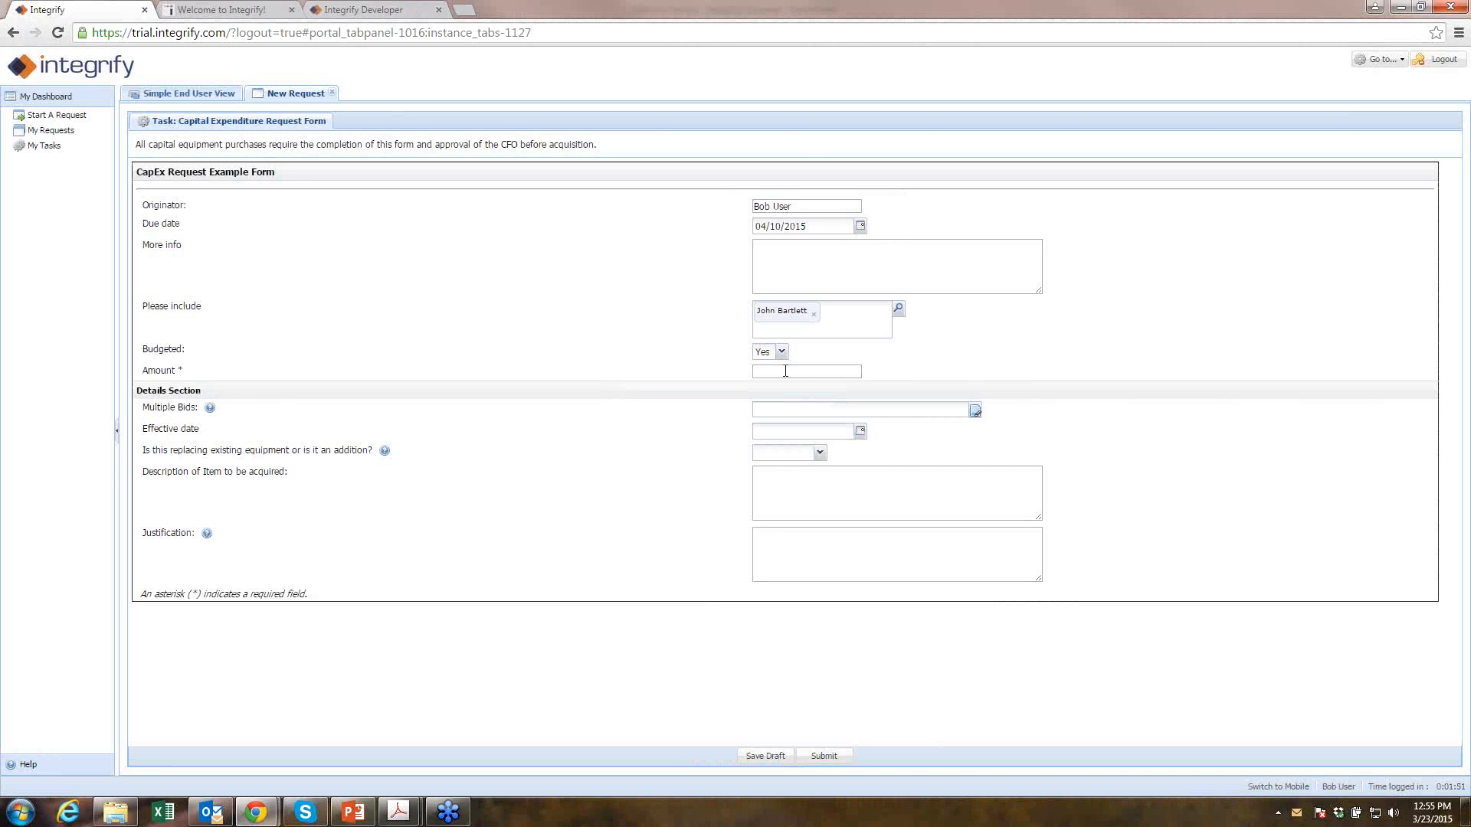
# - Enter 15000 as the Amount and review the Multiple Bids help
pyautogui.write('15000')
pyautogui.moveTo(187, 373); pyautogui.dragTo(142, 374)
pyautogui.click(212, 410)
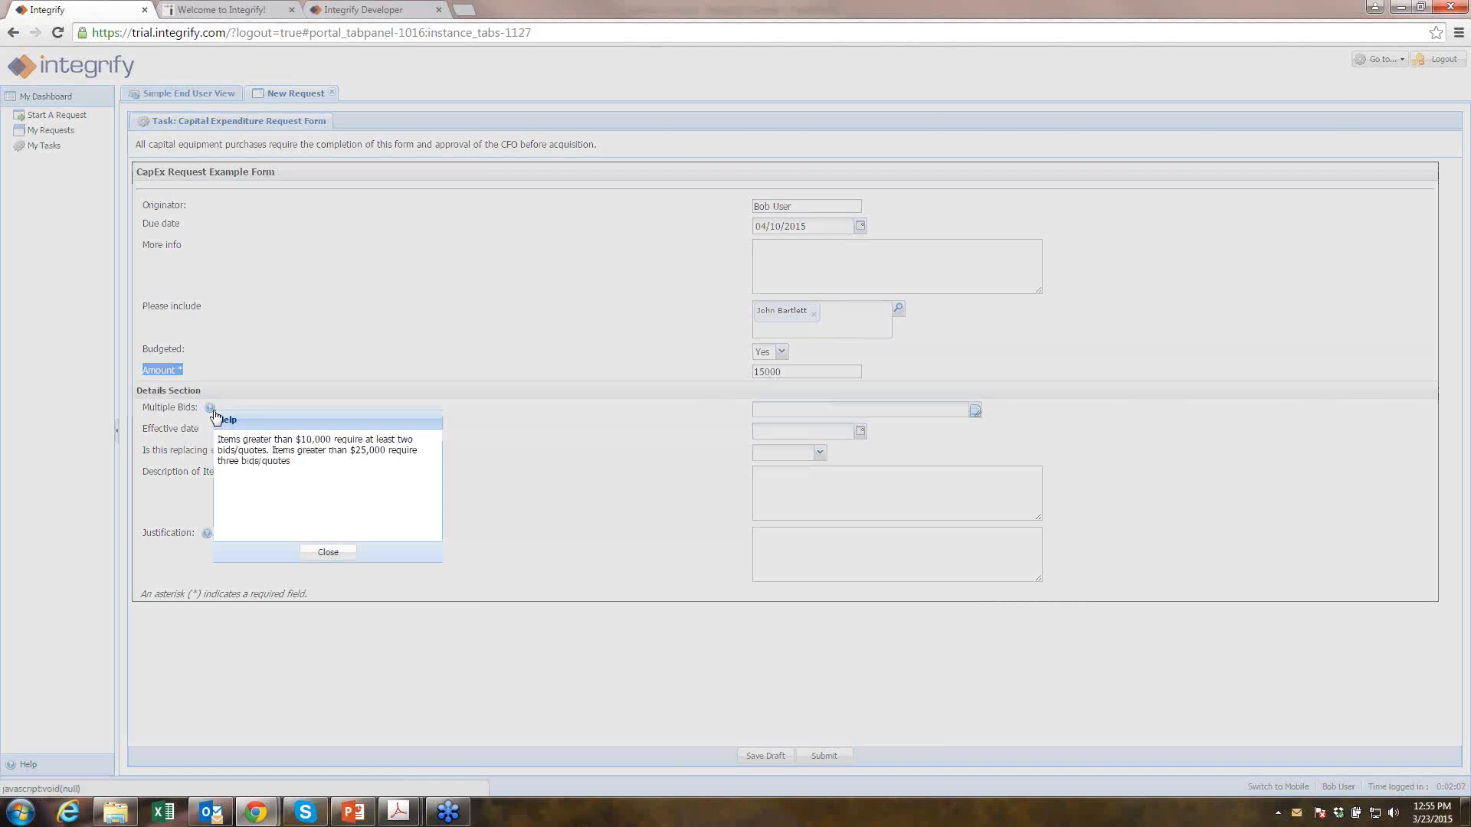
pyautogui.click(333, 552)
pyautogui.click(792, 253)
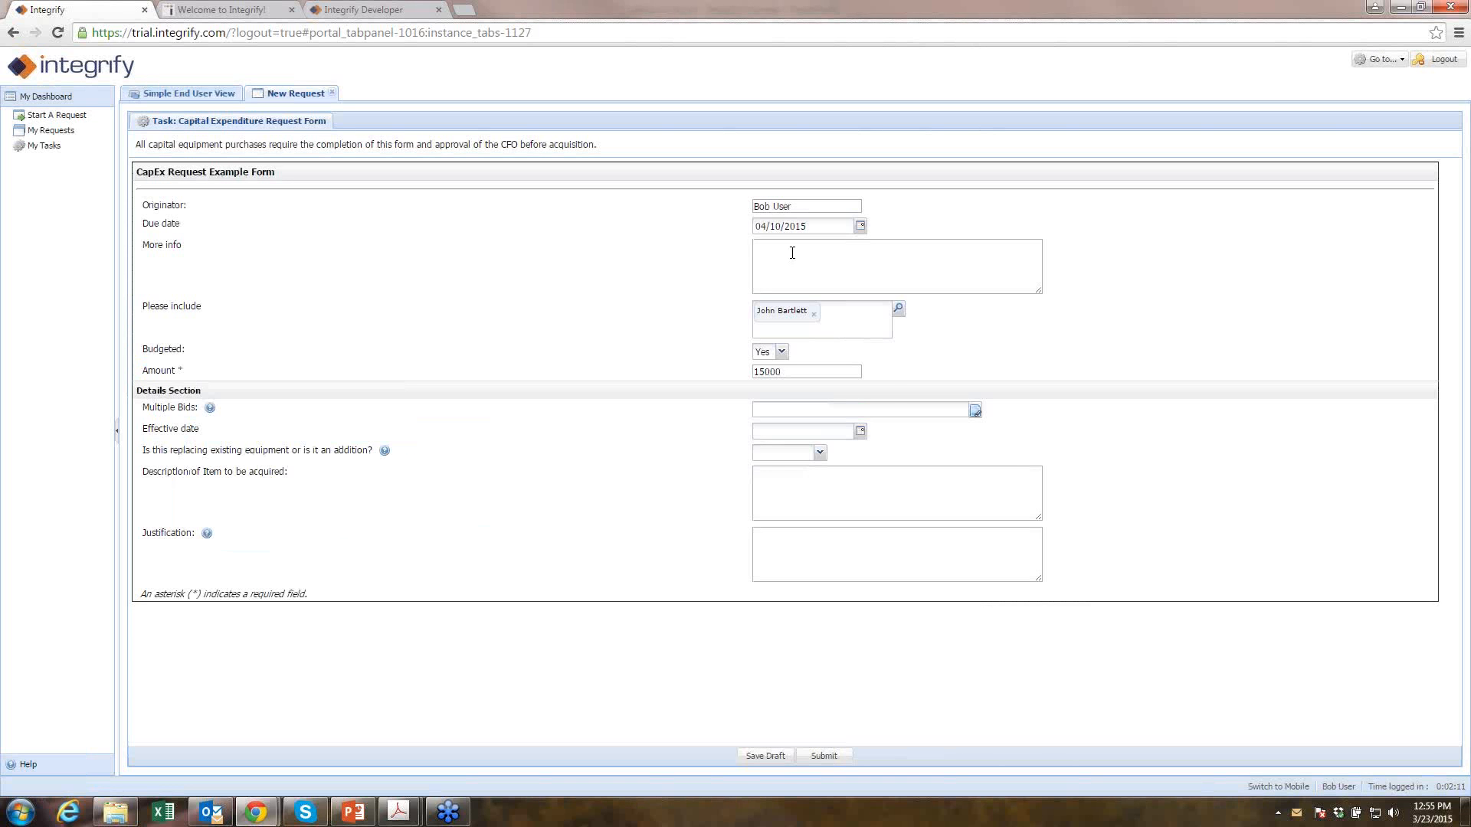
# - Set effective date 04/30/2015, enter 'more info' in More info, and submit the form
pyautogui.click(861, 431)
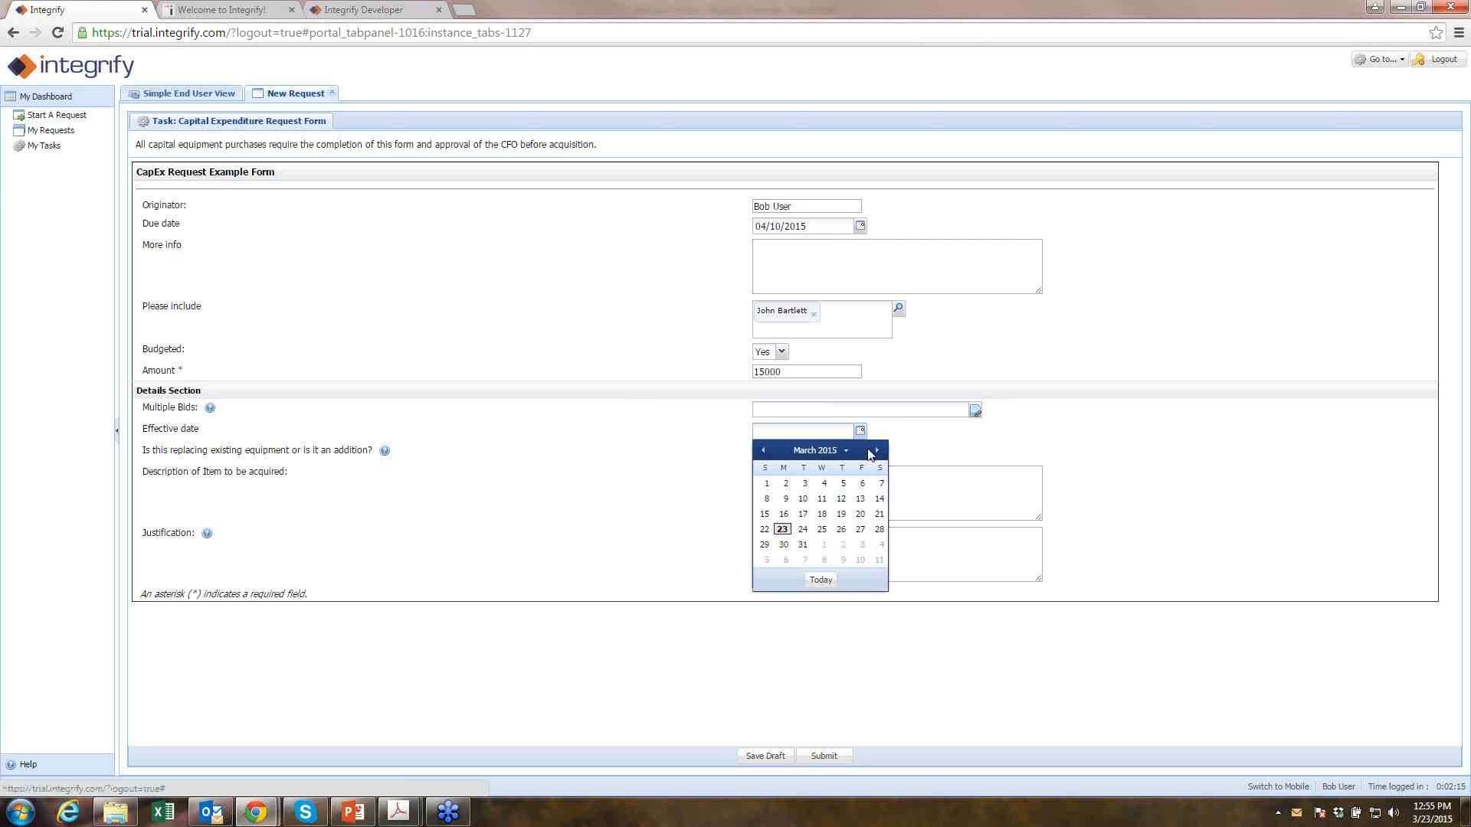
pyautogui.click(877, 450)
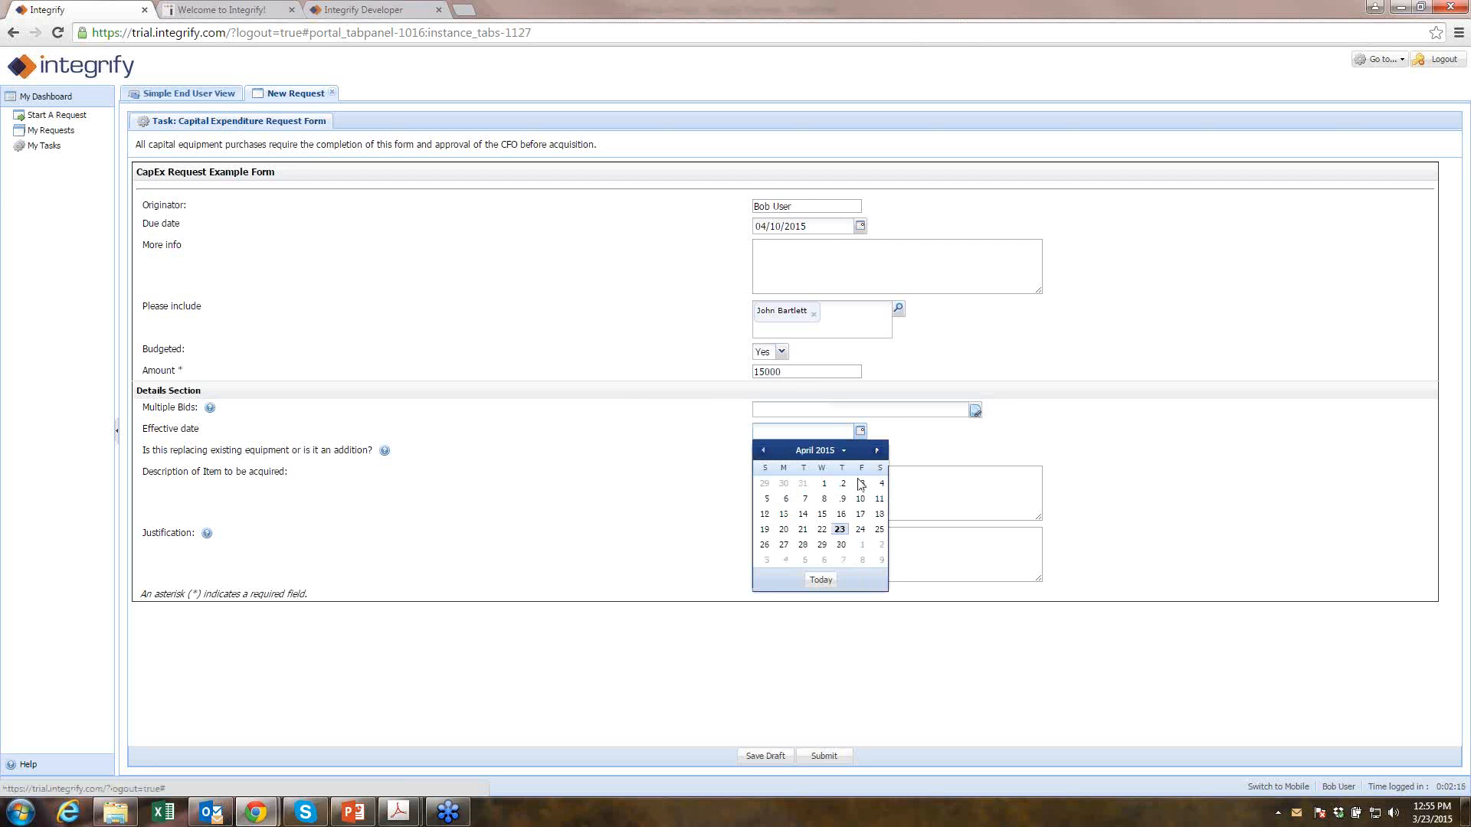
pyautogui.click(841, 545)
pyautogui.click(811, 266)
pyautogui.write('more info')
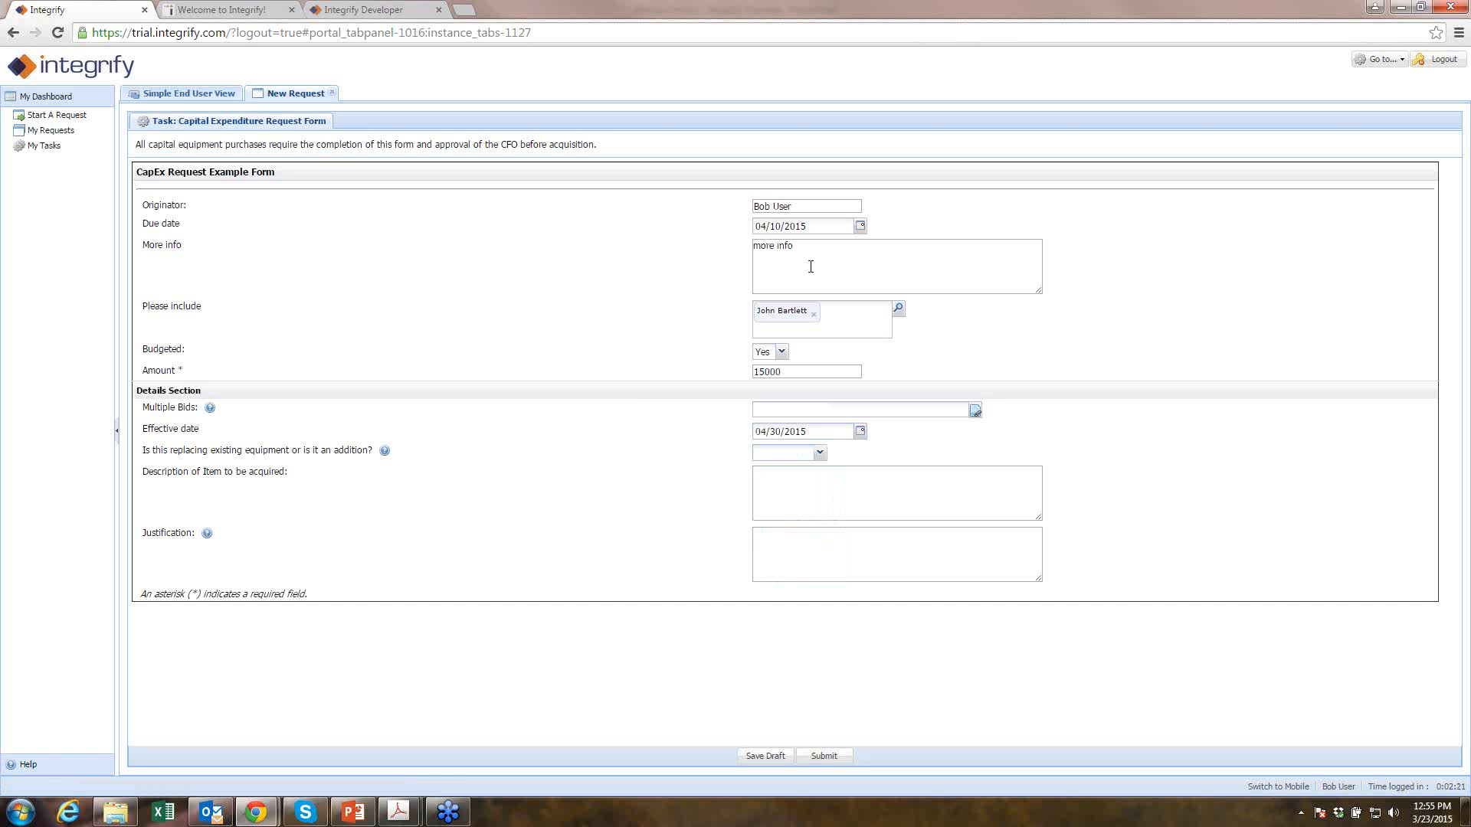
pyautogui.click(825, 756)
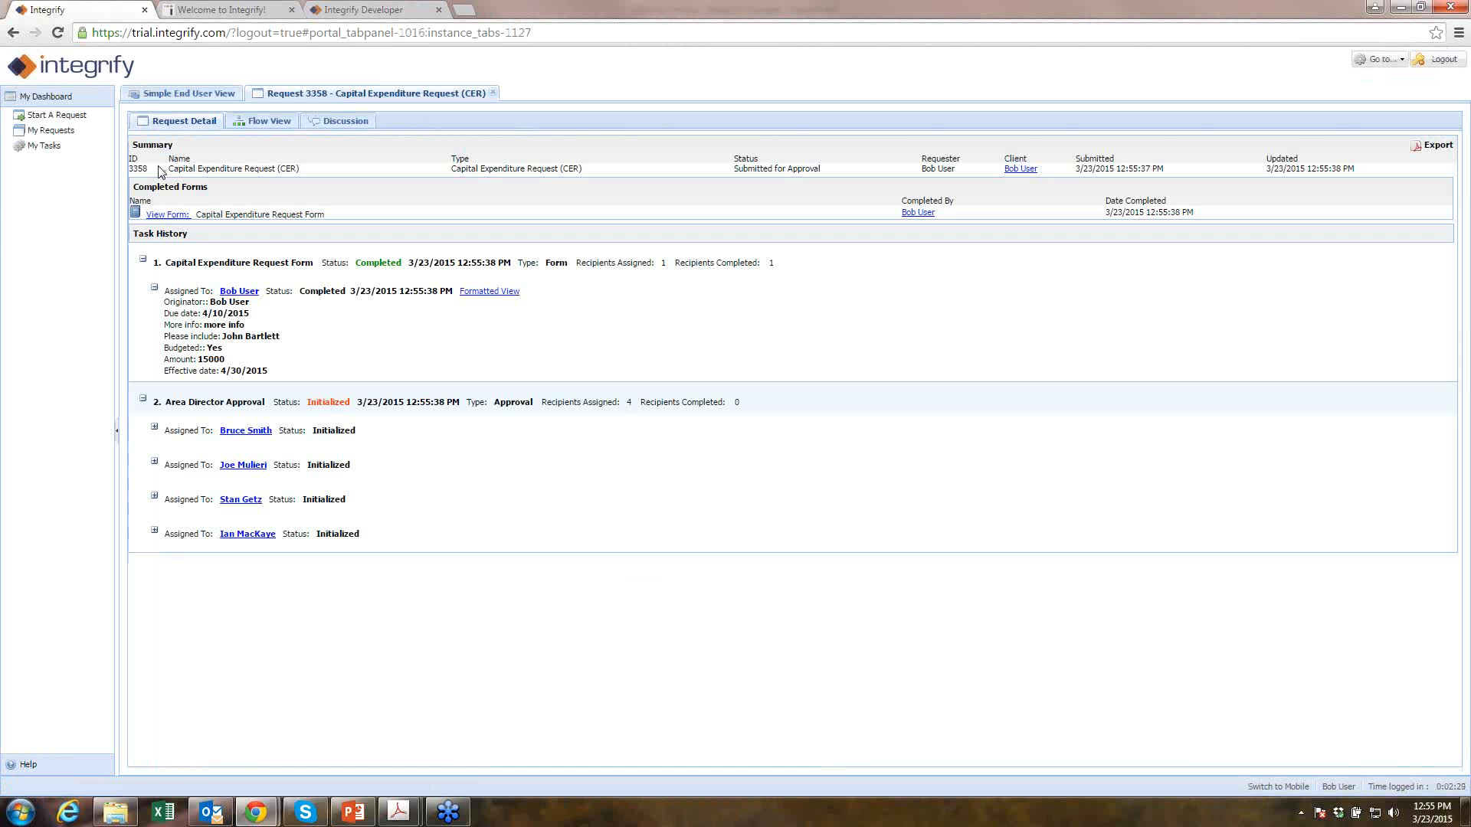
# - Highlight the new request's ID and Submitted for Approval status, then open the approval e-mail alert
pyautogui.moveTo(147, 169); pyautogui.dragTo(301, 171)
pyautogui.moveTo(732, 169); pyautogui.dragTo(842, 175)
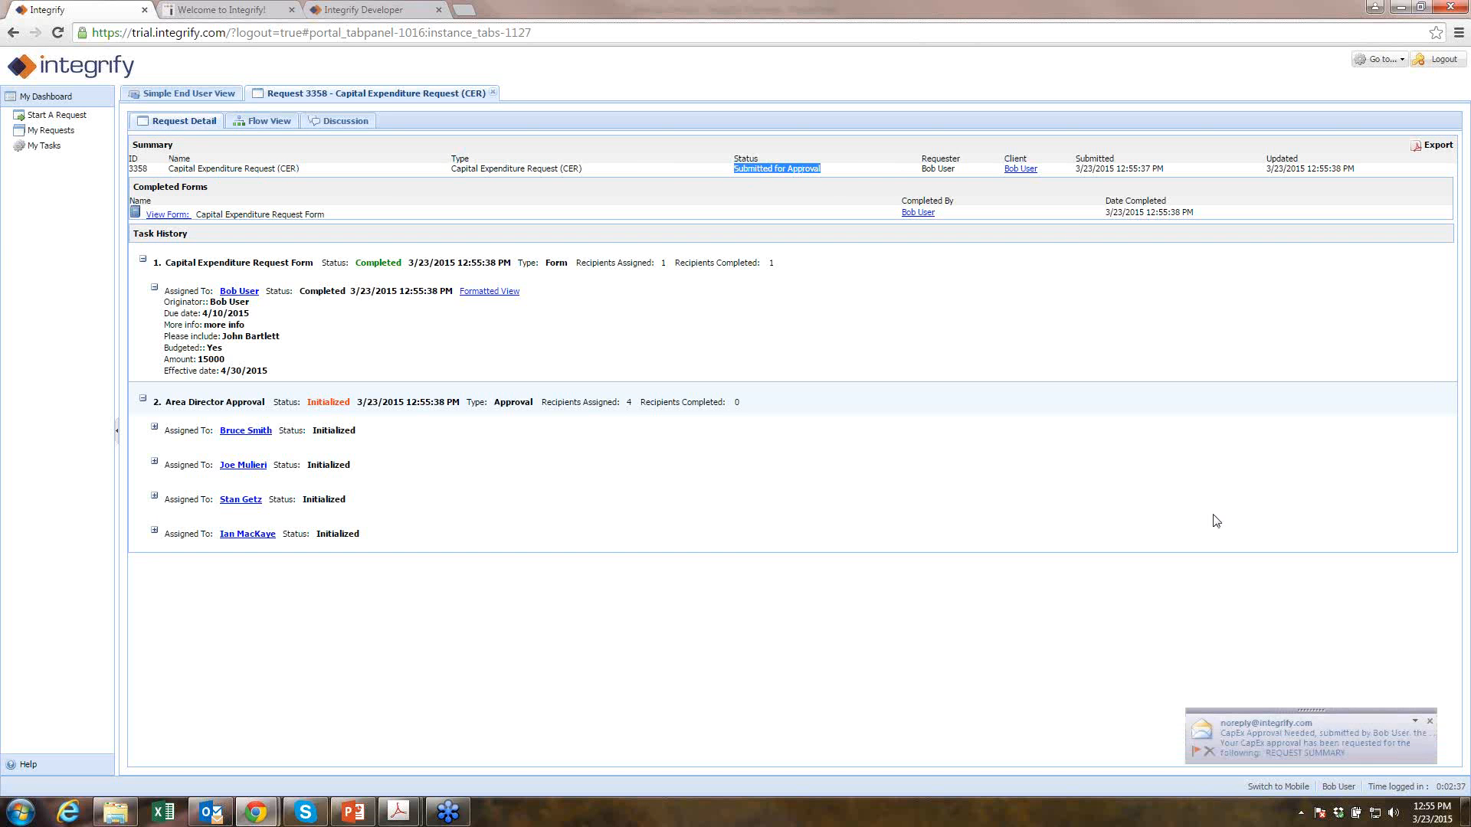
pyautogui.click(1269, 752)
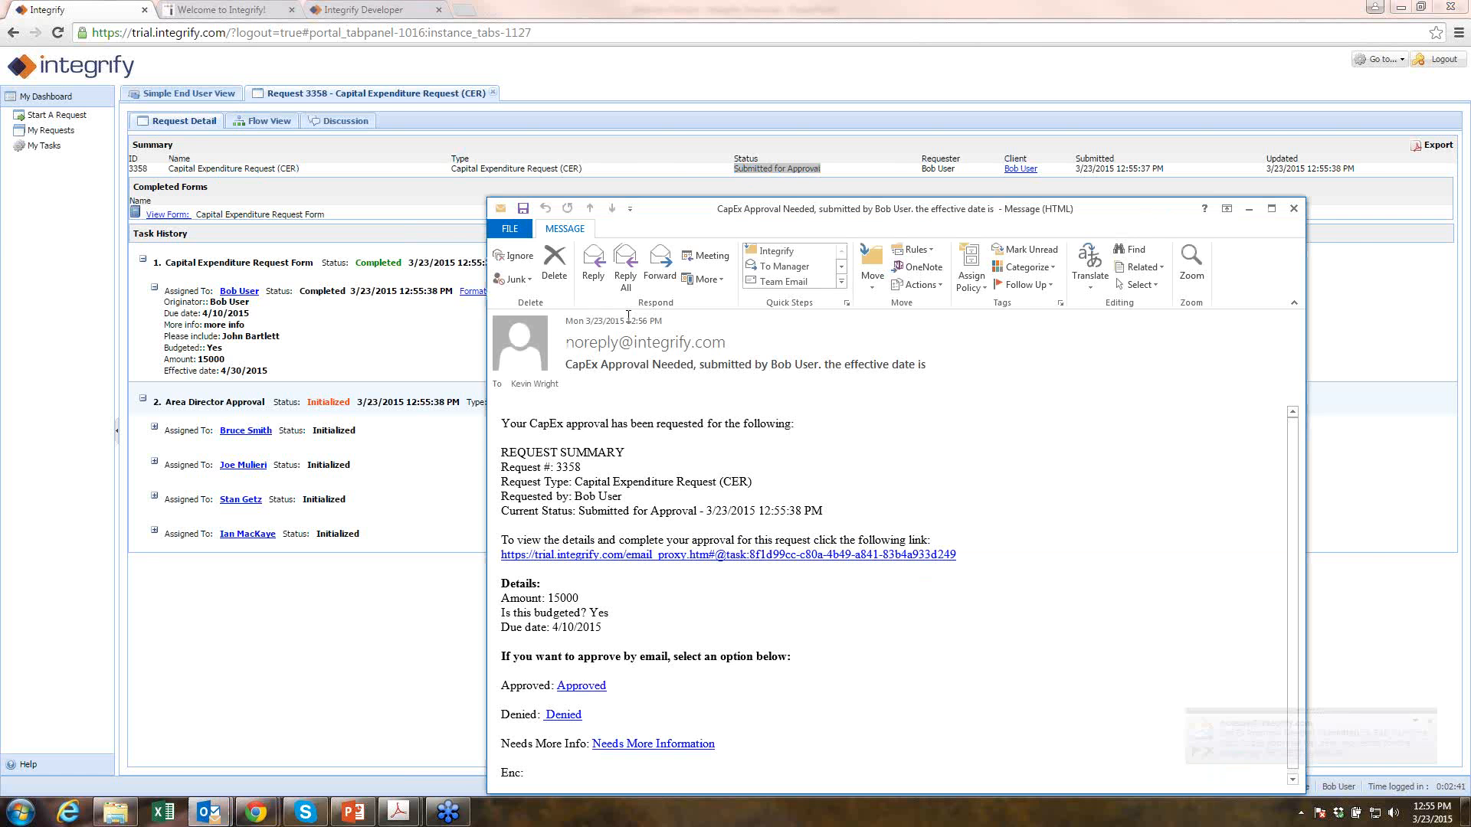
# - Review the e-mail's request summary, task link, amount, budget and due date, then close it
pyautogui.moveTo(701, 210); pyautogui.dragTo(747, 99)
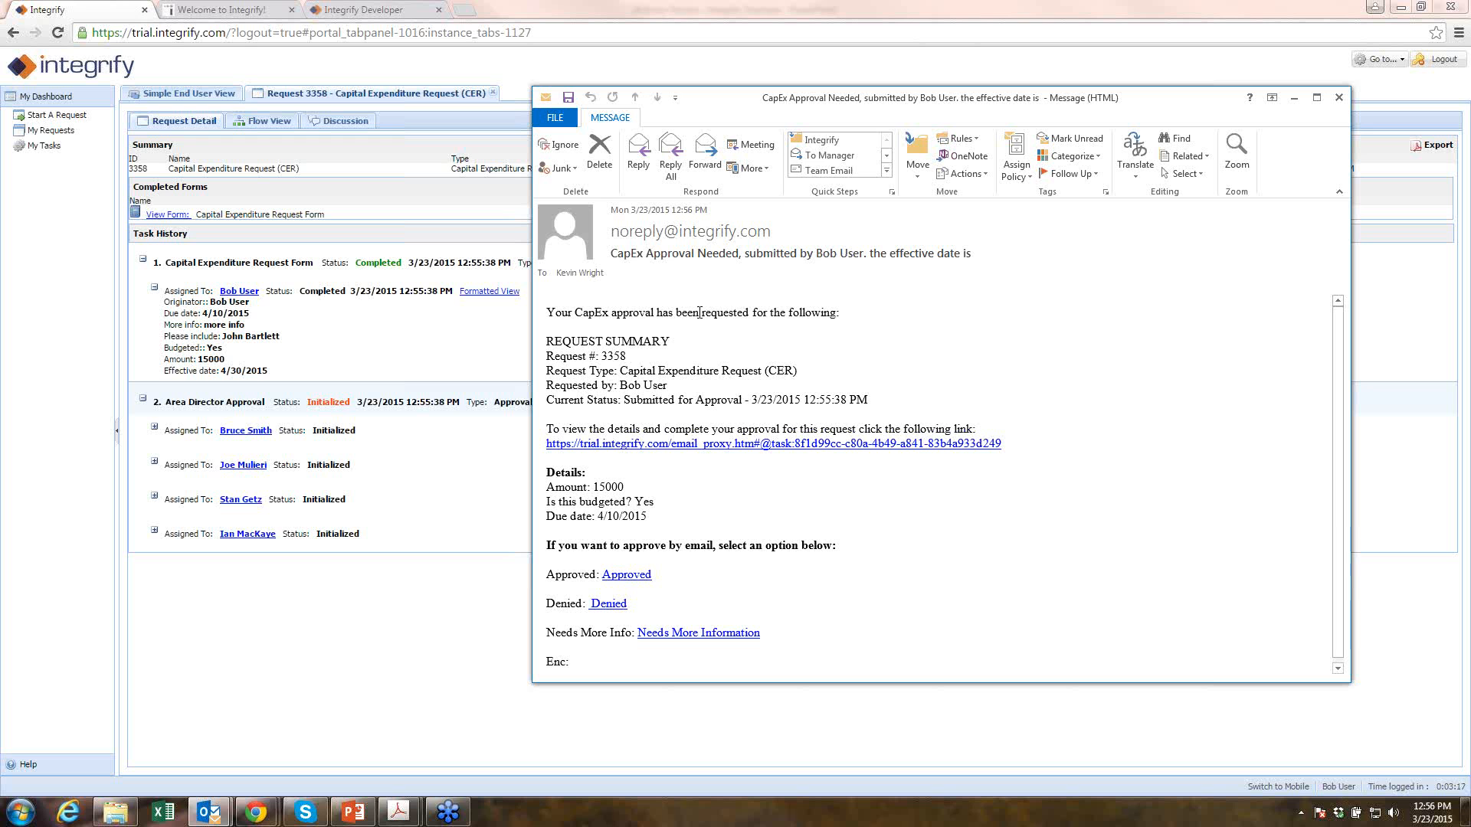
pyautogui.moveTo(548, 341); pyautogui.dragTo(1041, 451)
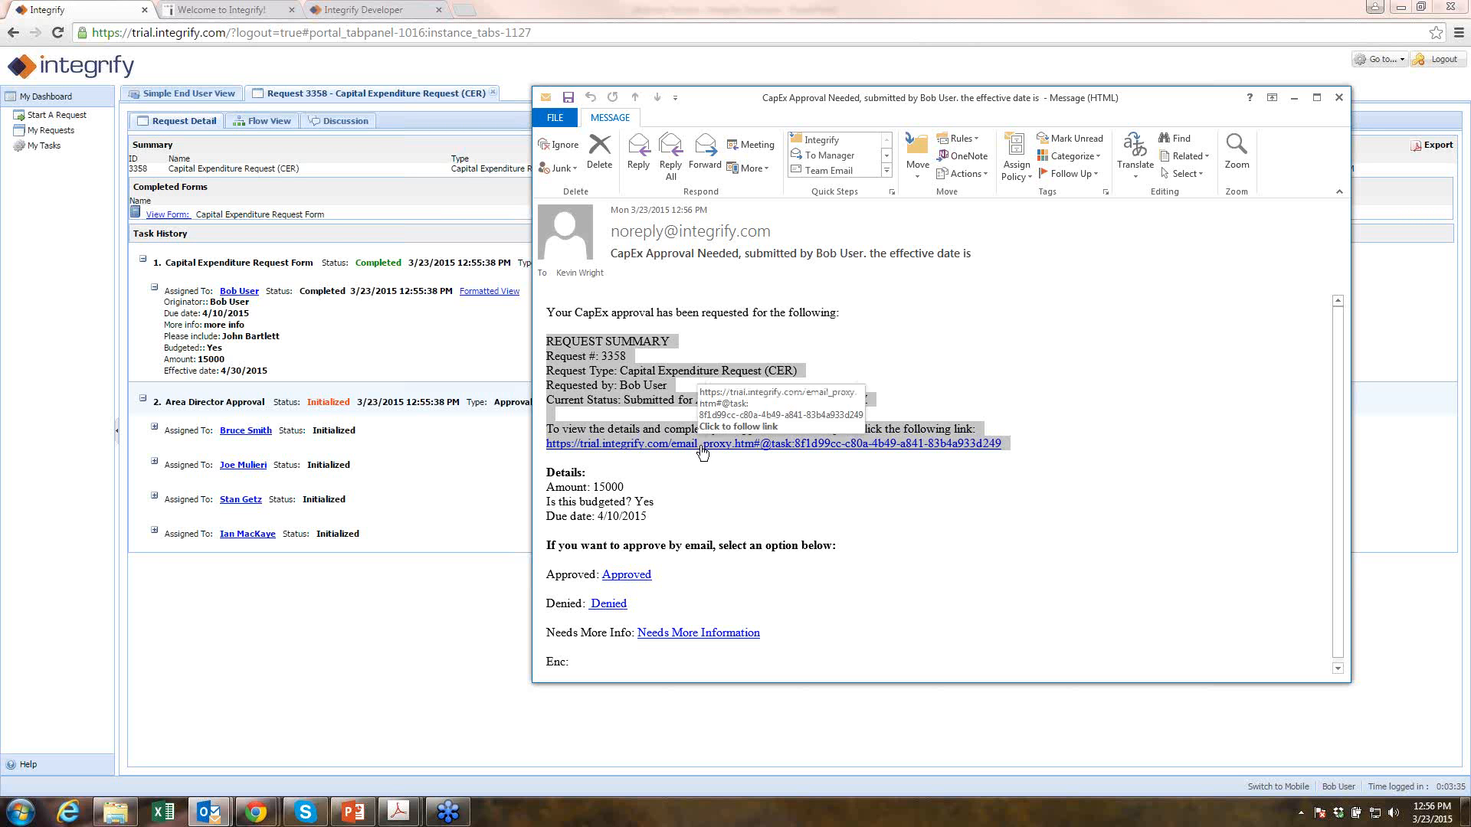
pyautogui.moveTo(648, 518); pyautogui.dragTo(561, 487)
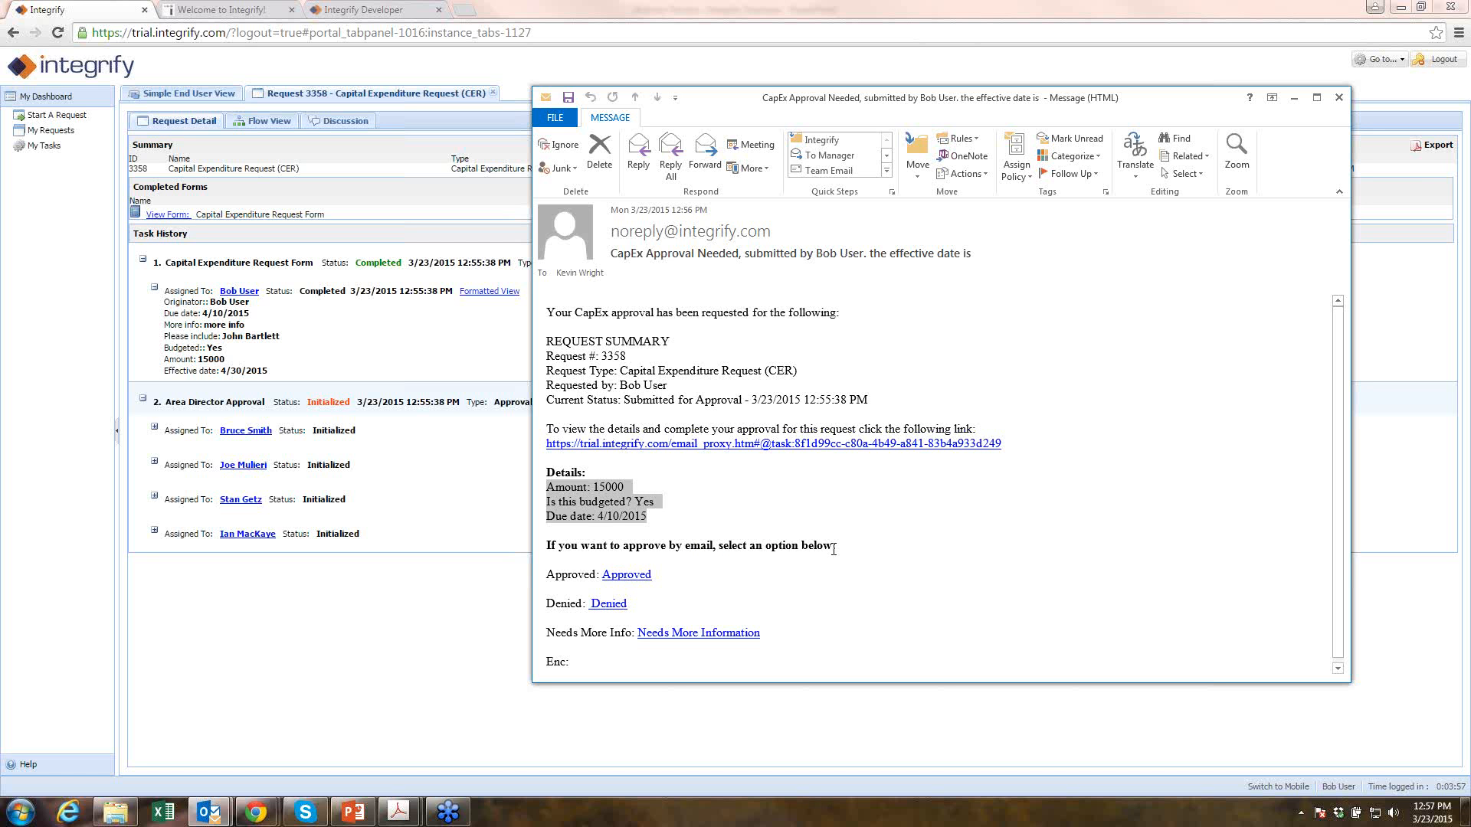
pyautogui.click(1339, 99)
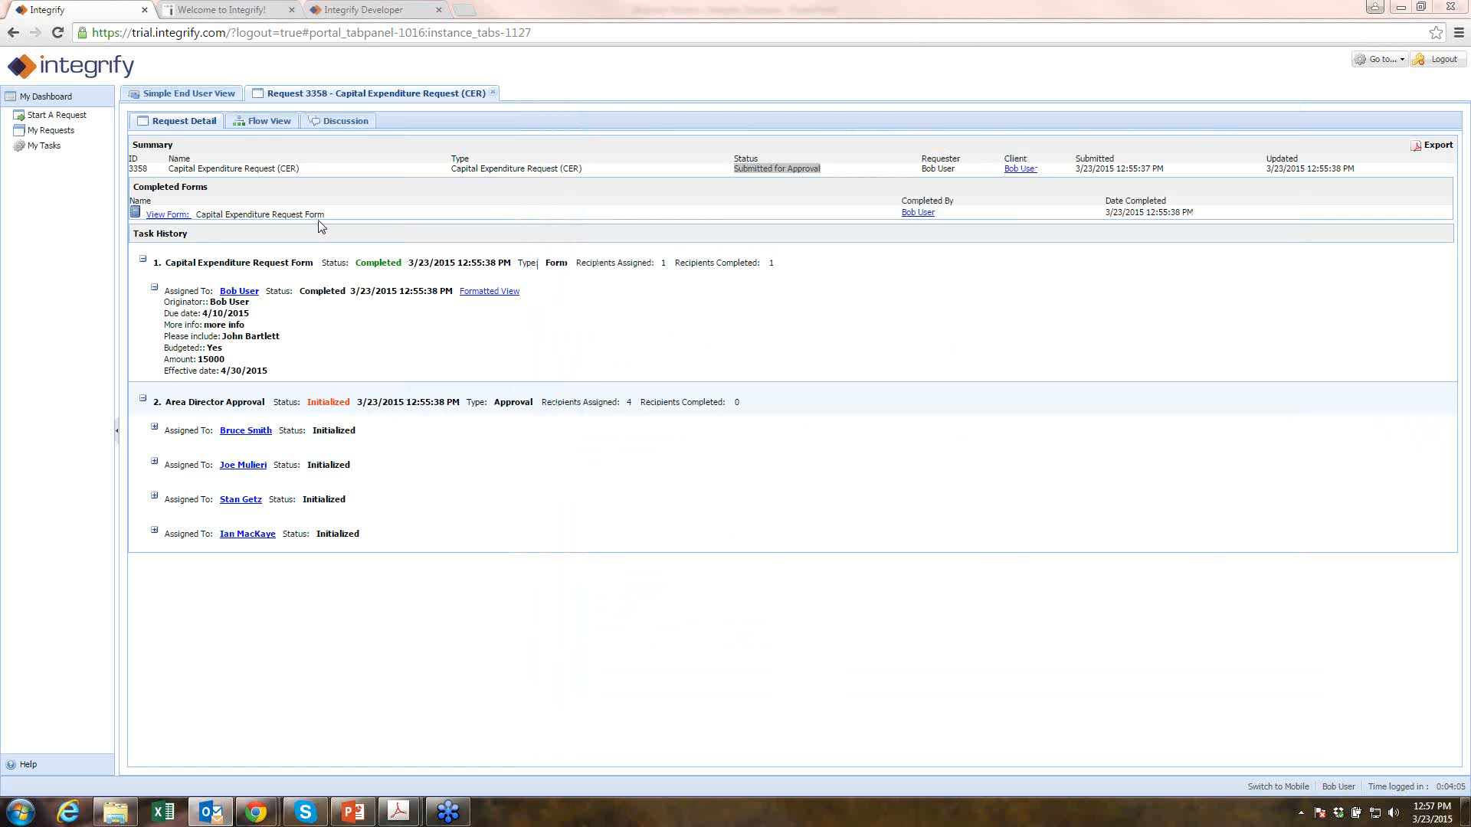
# - View the Flow View diagram and the Area Director Approval step's summary popup
pyautogui.click(264, 122)
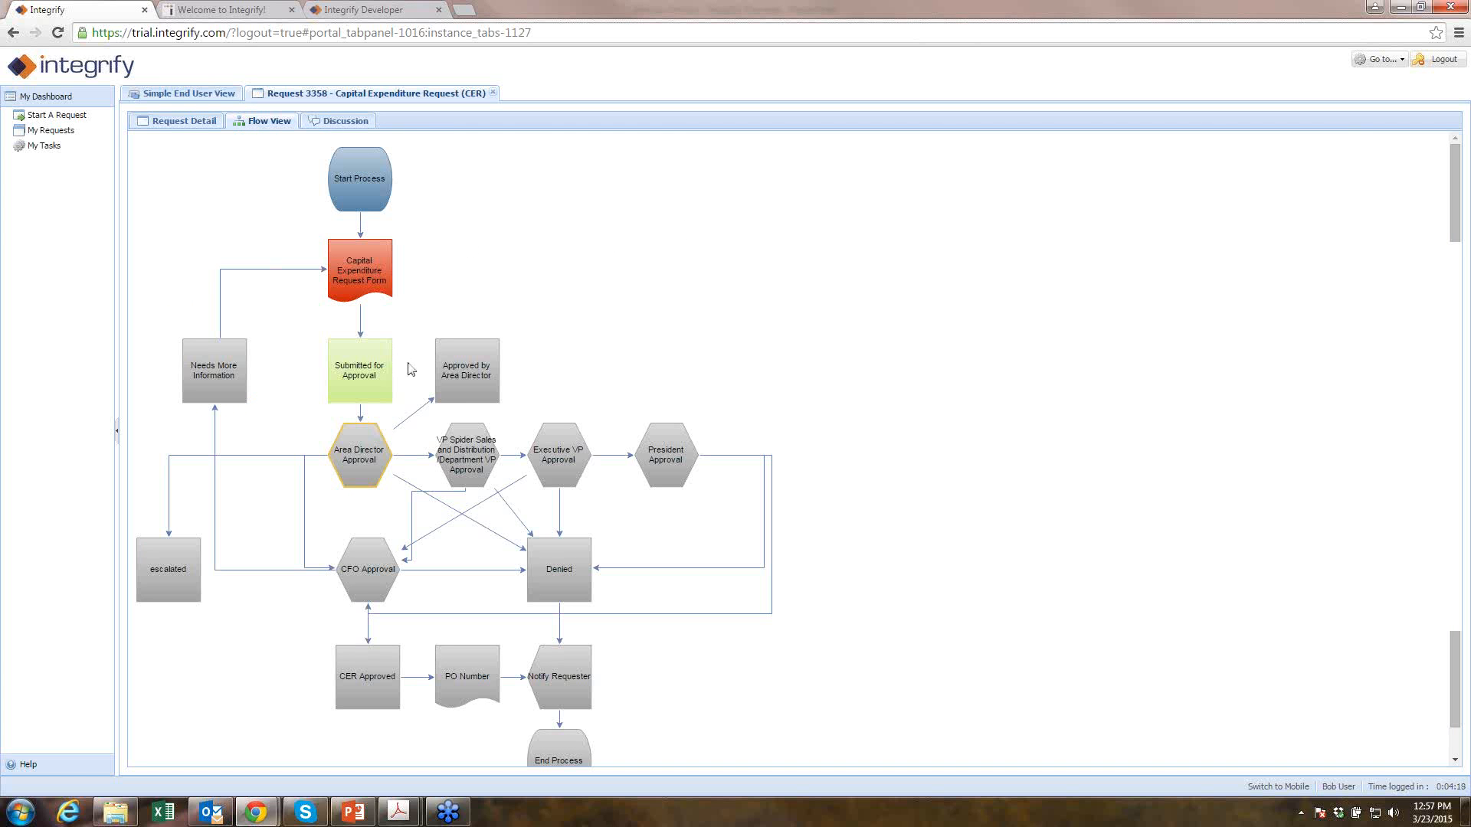
pyautogui.click(375, 450)
# - Write the discussion comment 'this is the project we discussed'
pyautogui.click(339, 123)
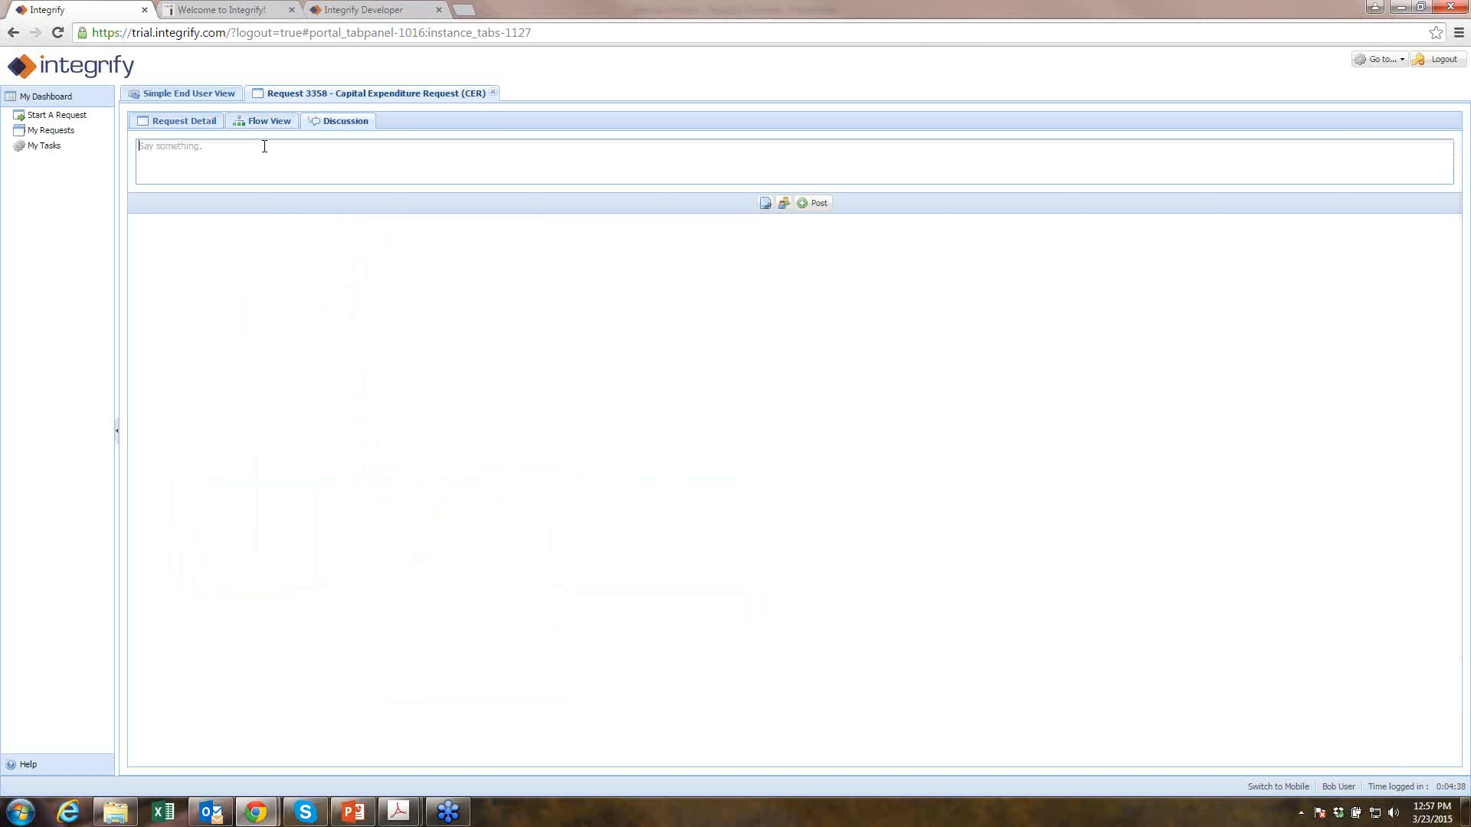
pyautogui.click(184, 123)
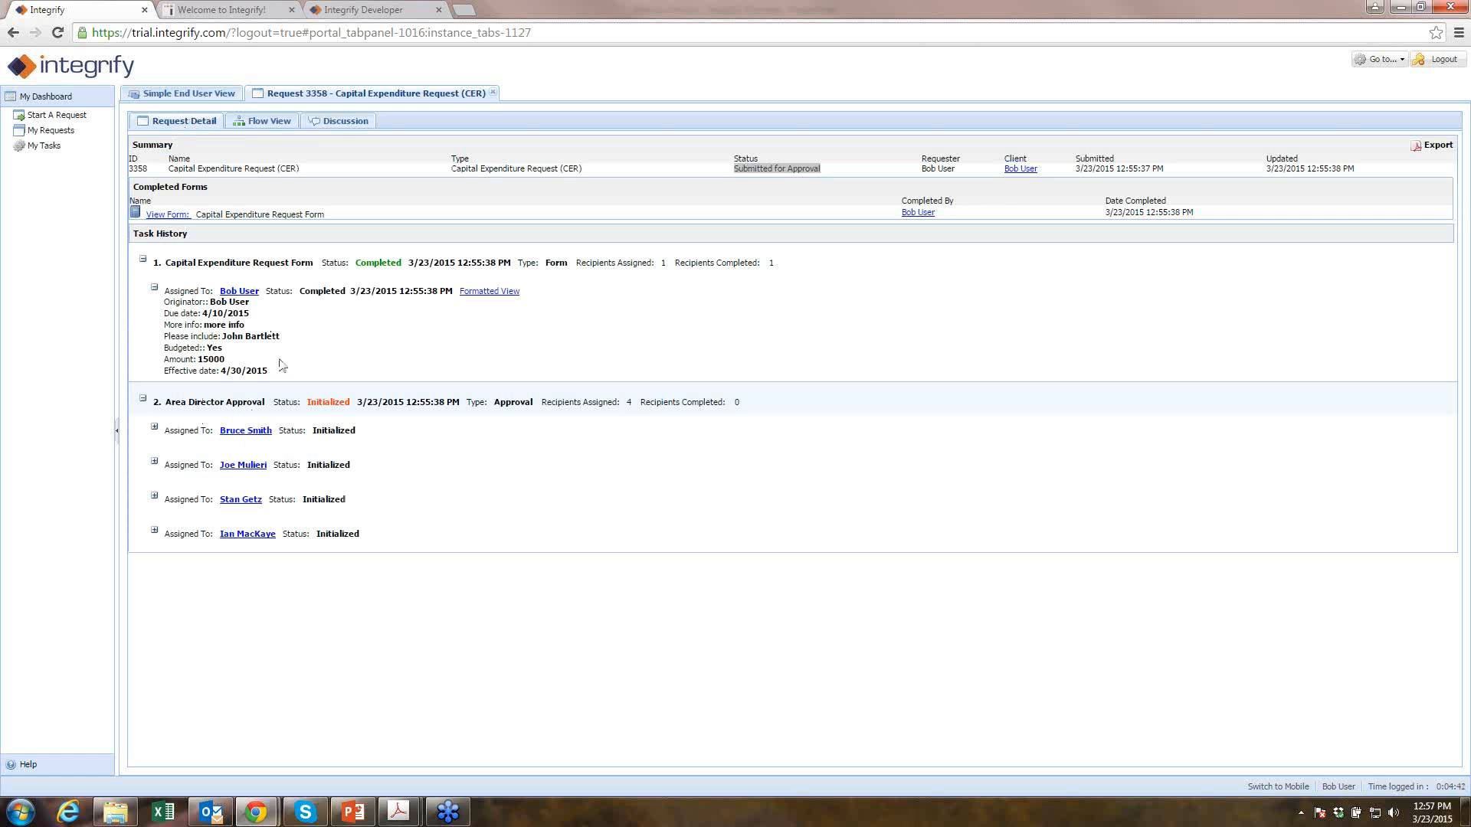
pyautogui.click(340, 124)
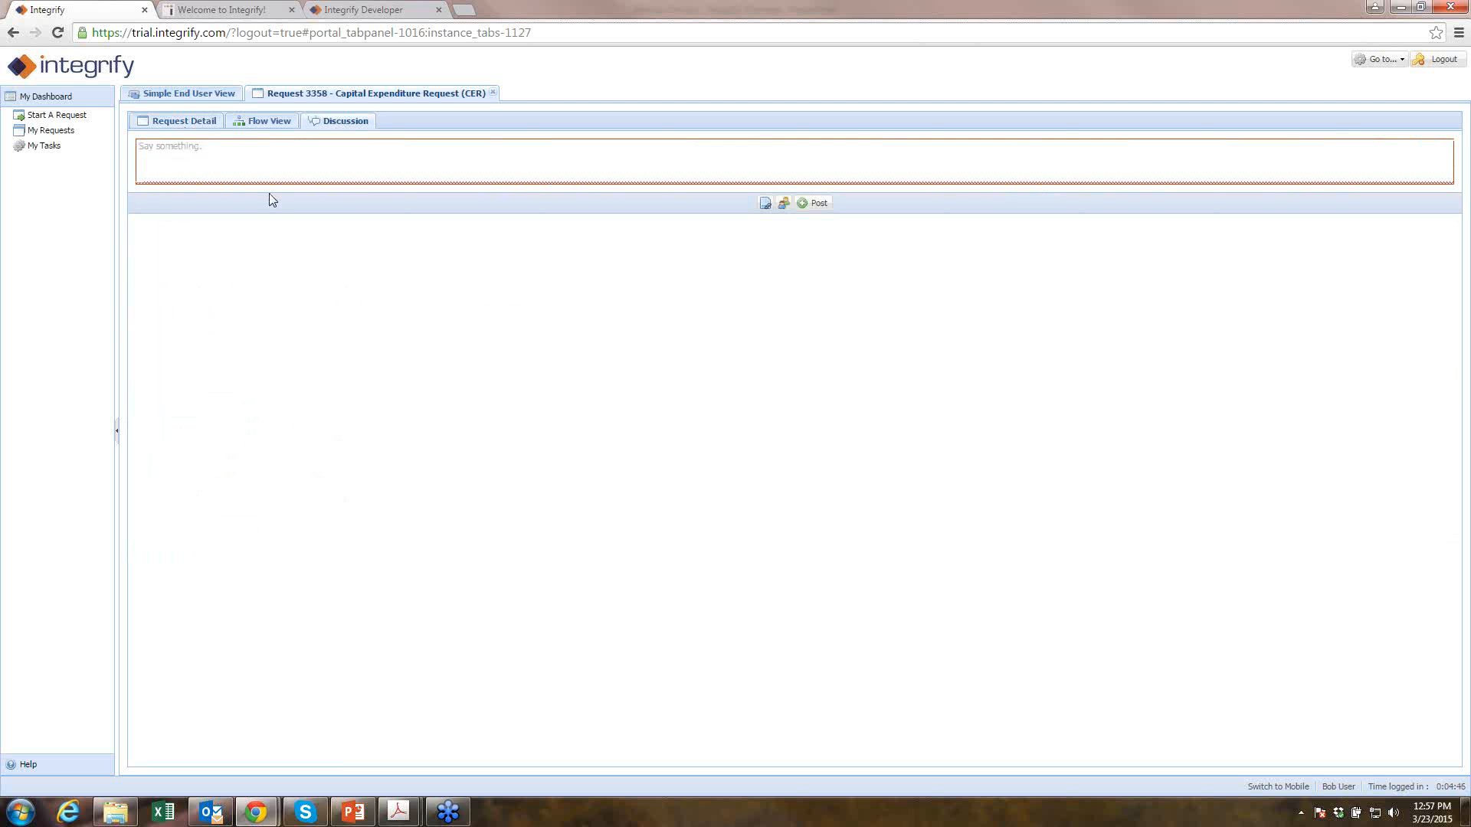
pyautogui.click(248, 164)
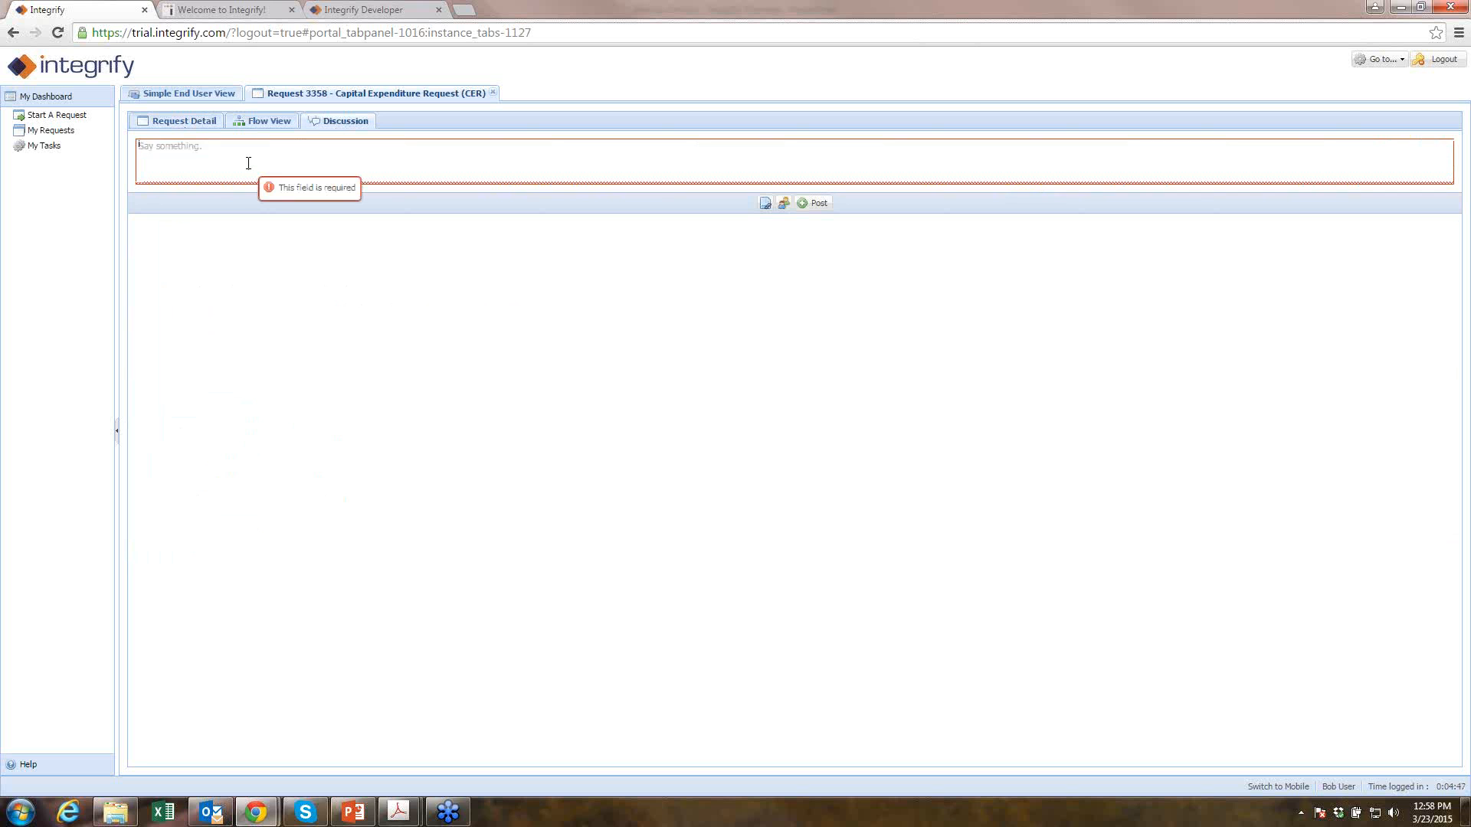
pyautogui.write('this is the project we discussed')
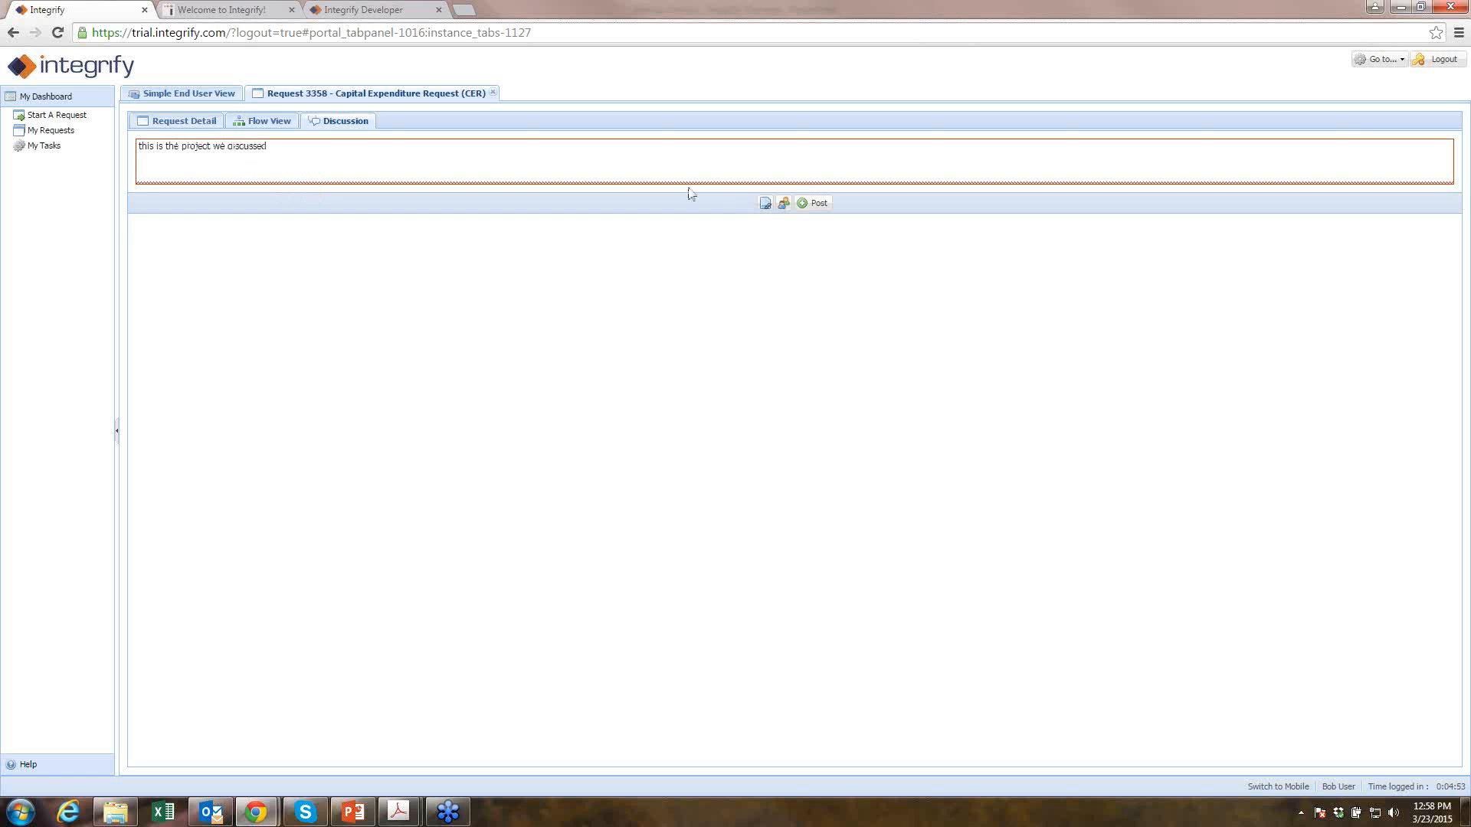
# - Share the comment with one colleague found by name and post it
pyautogui.click(784, 203)
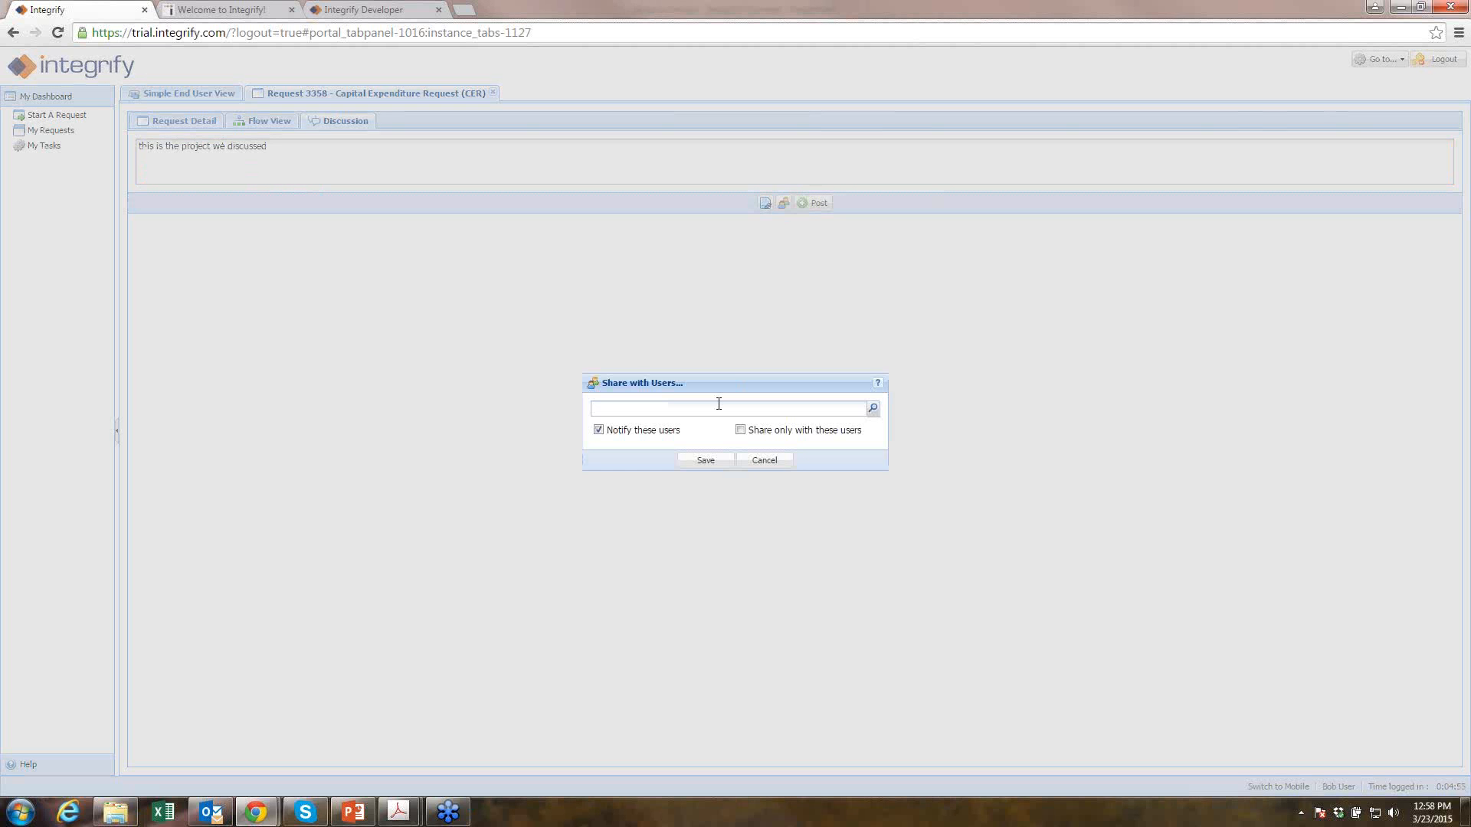
pyautogui.write('Bruce')
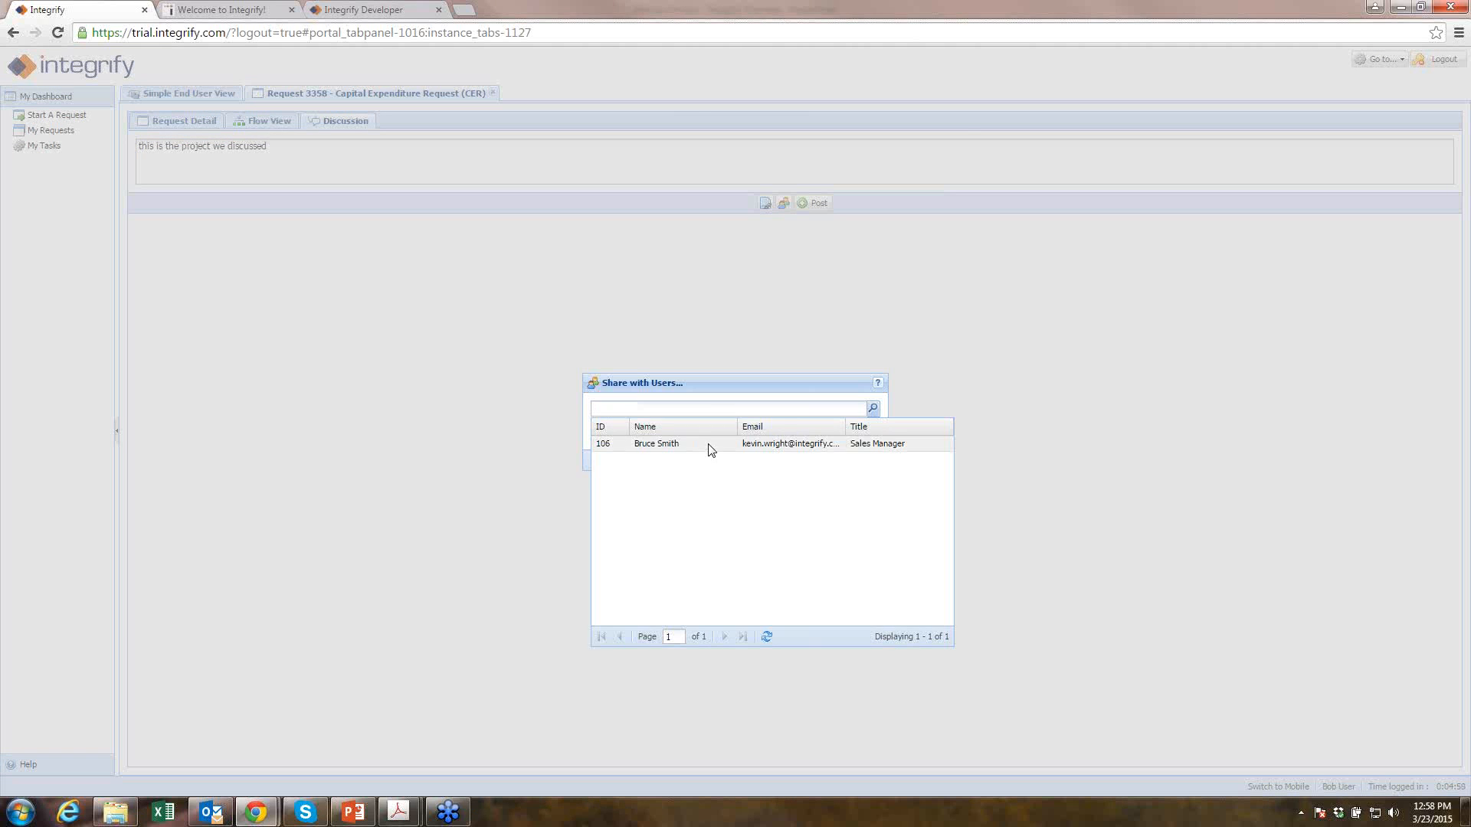
pyautogui.click(705, 443)
pyautogui.click(708, 462)
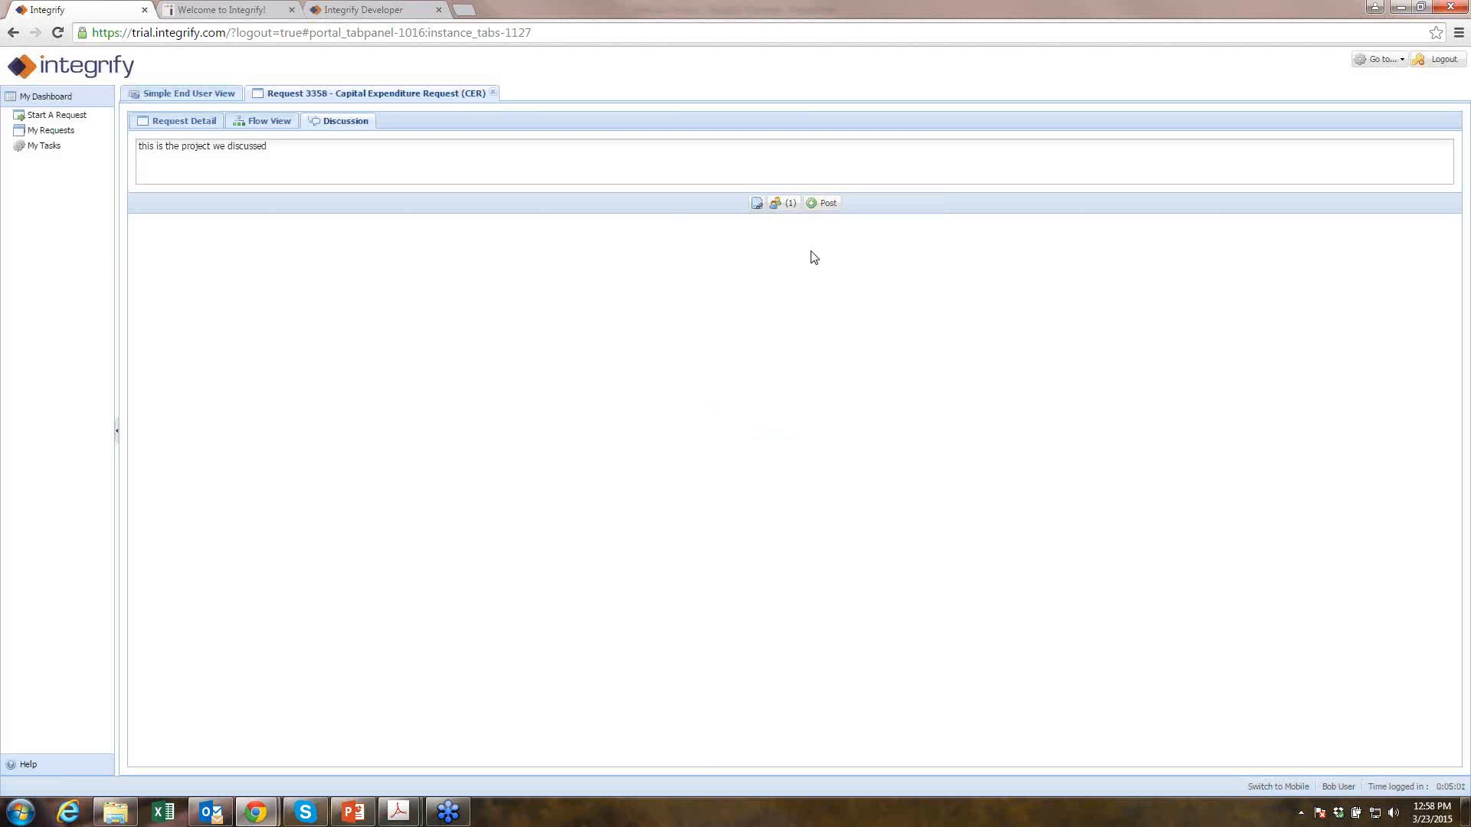
pyautogui.click(814, 211)
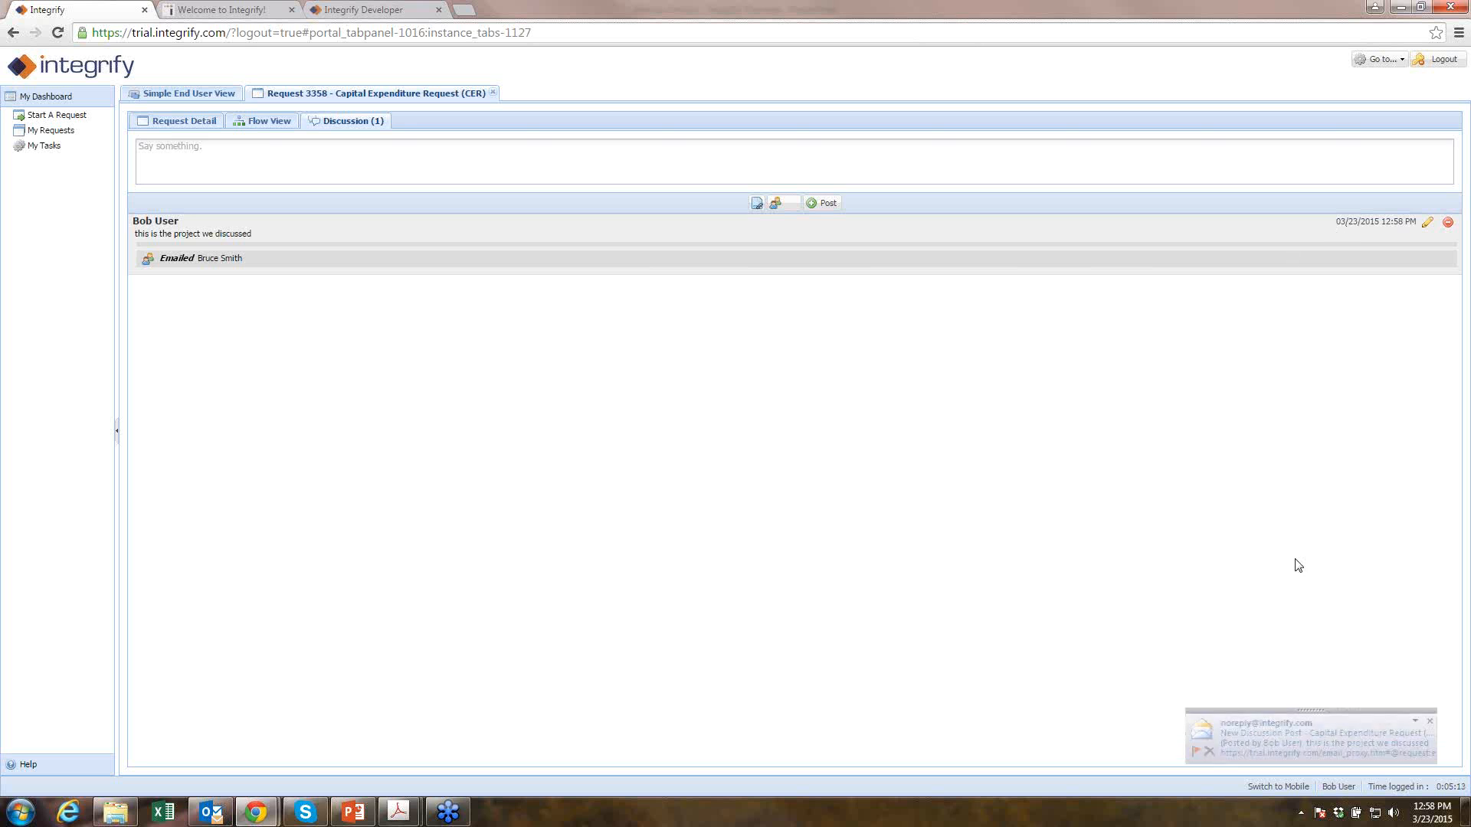
pyautogui.click(1266, 741)
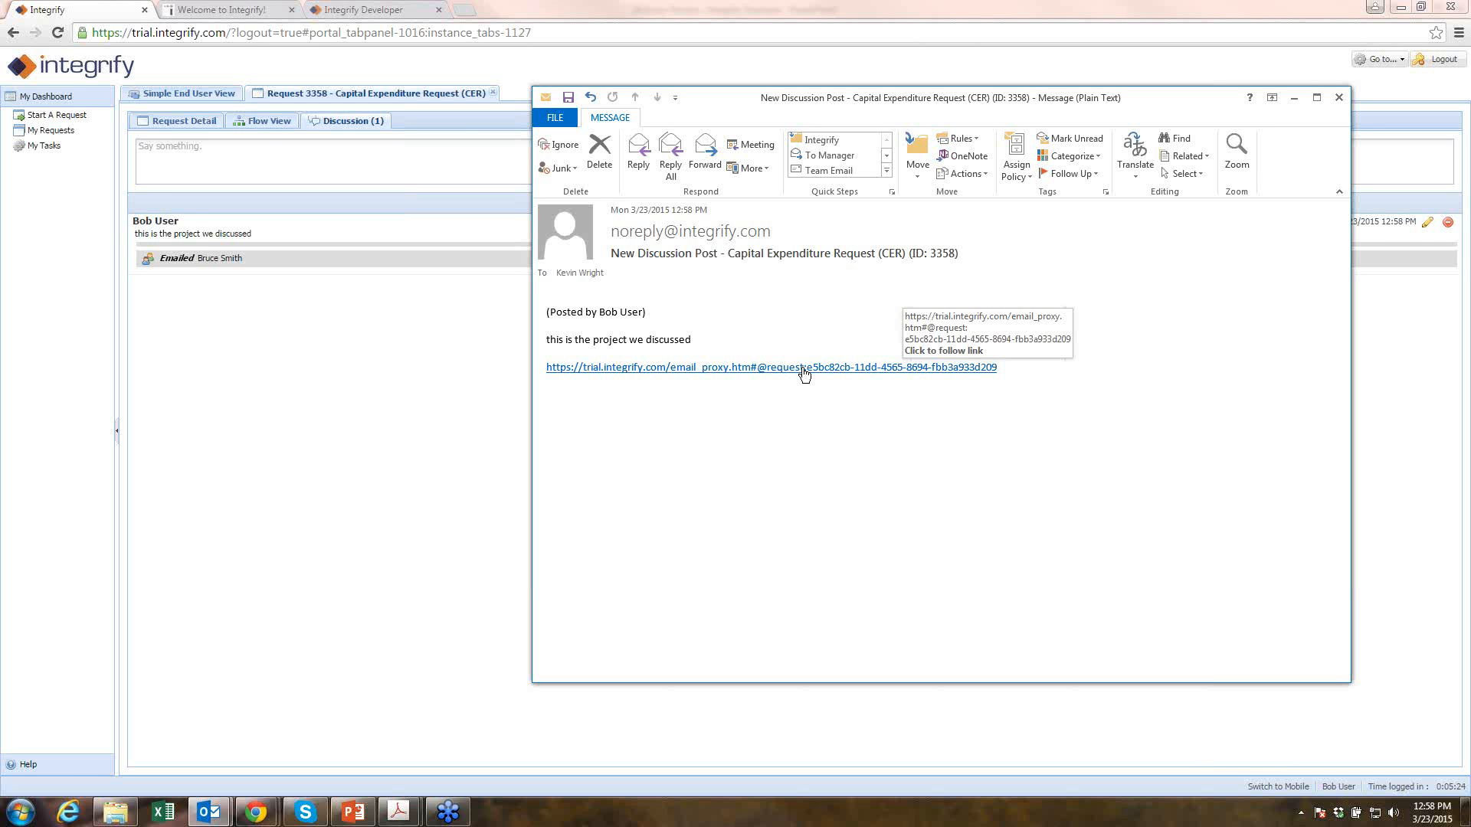
pyautogui.click(1338, 98)
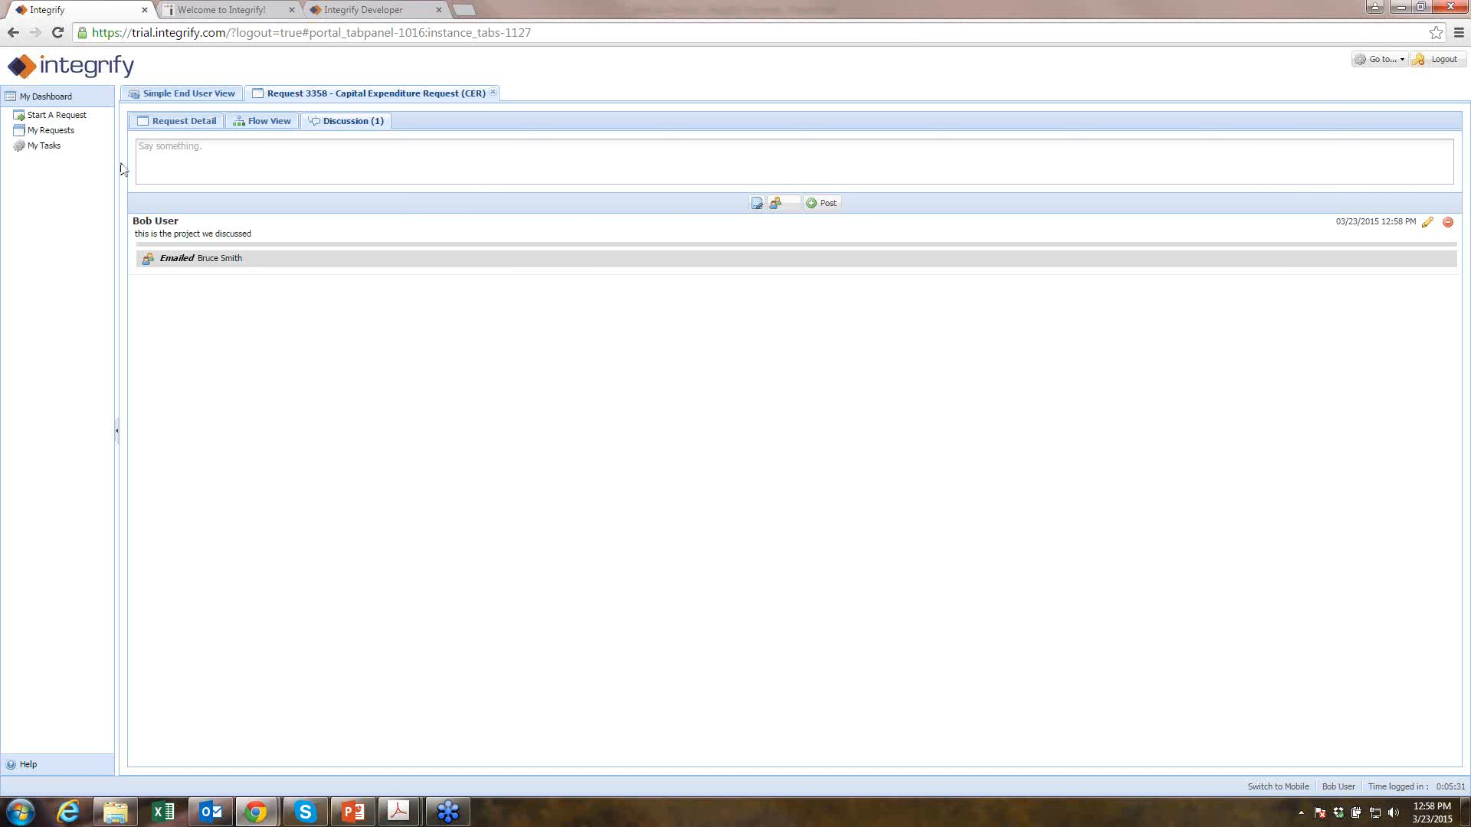
# - Check request 3358 in Flow View and Request Detail, then log out
pyautogui.click(178, 125)
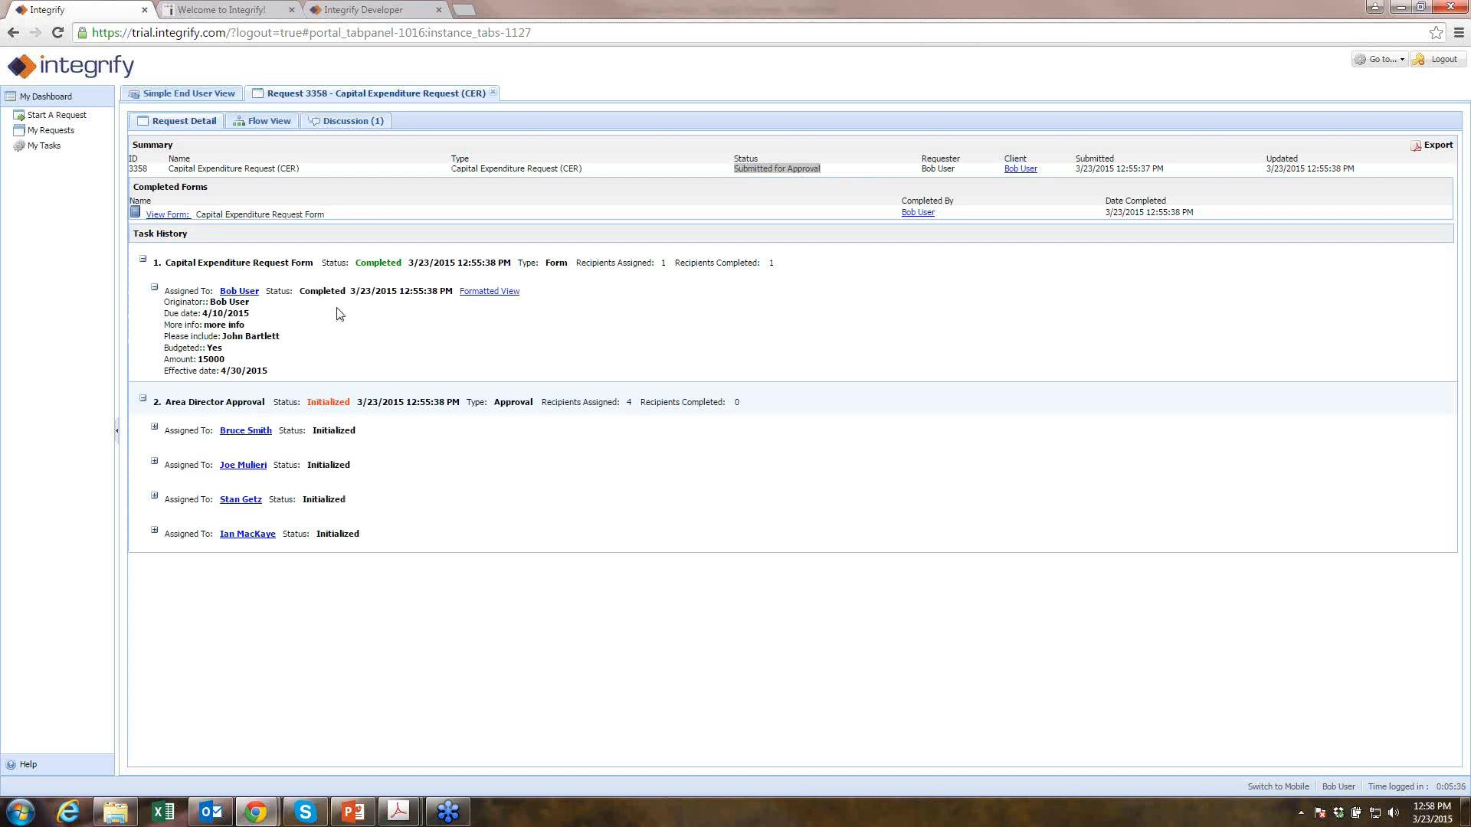
pyautogui.click(268, 122)
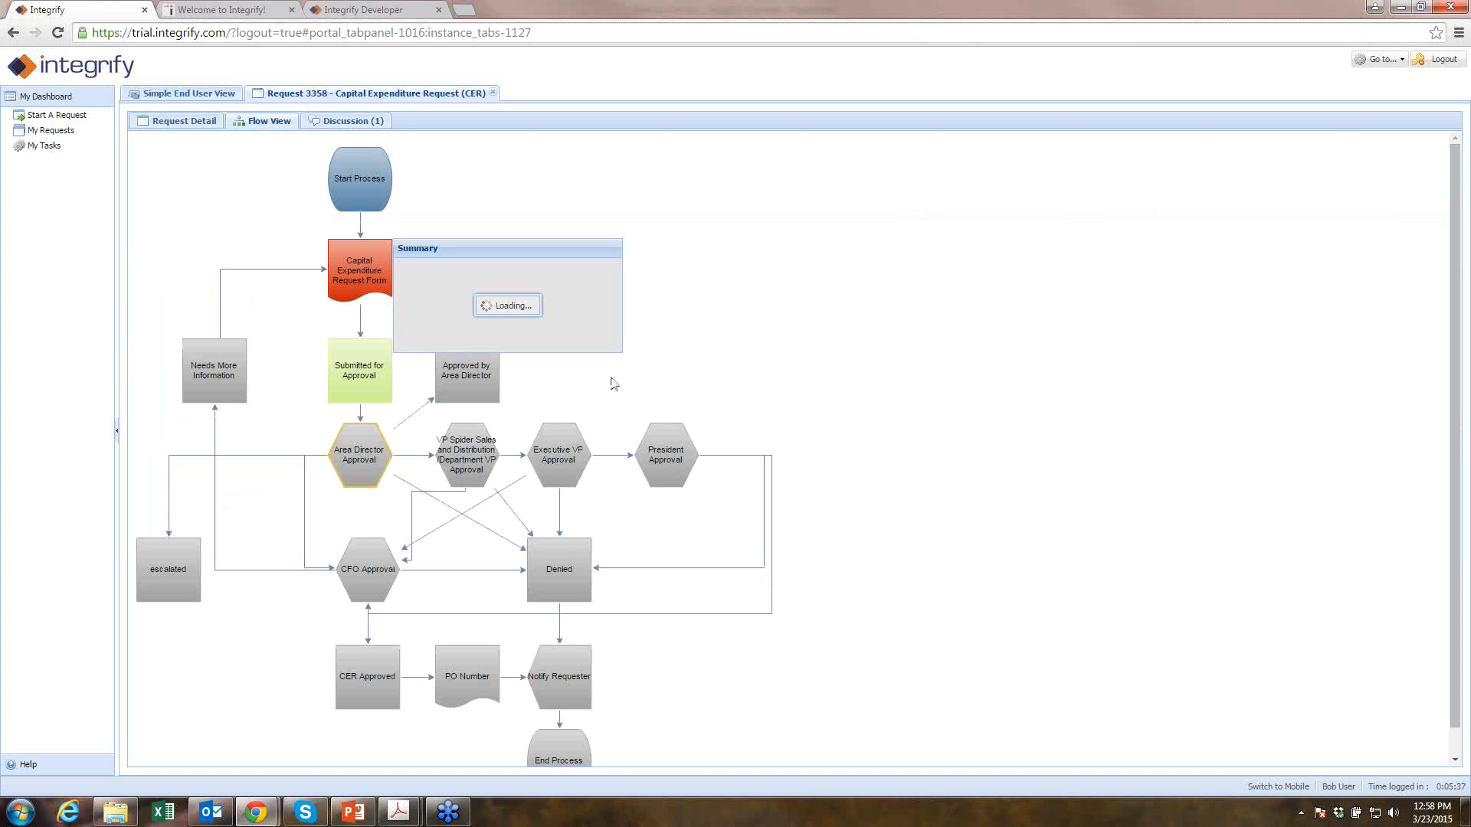
pyautogui.click(165, 127)
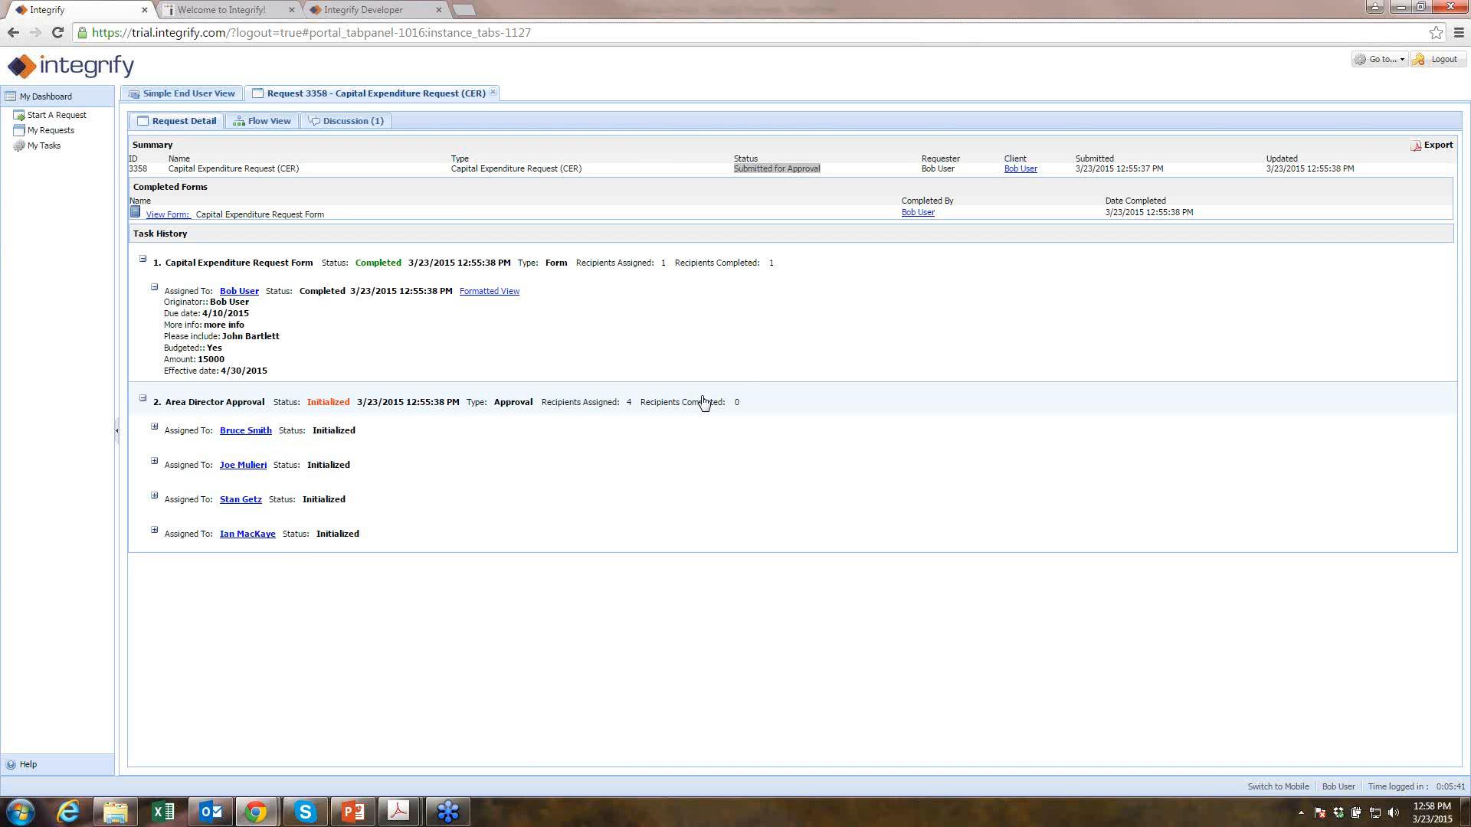
pyautogui.click(1437, 67)
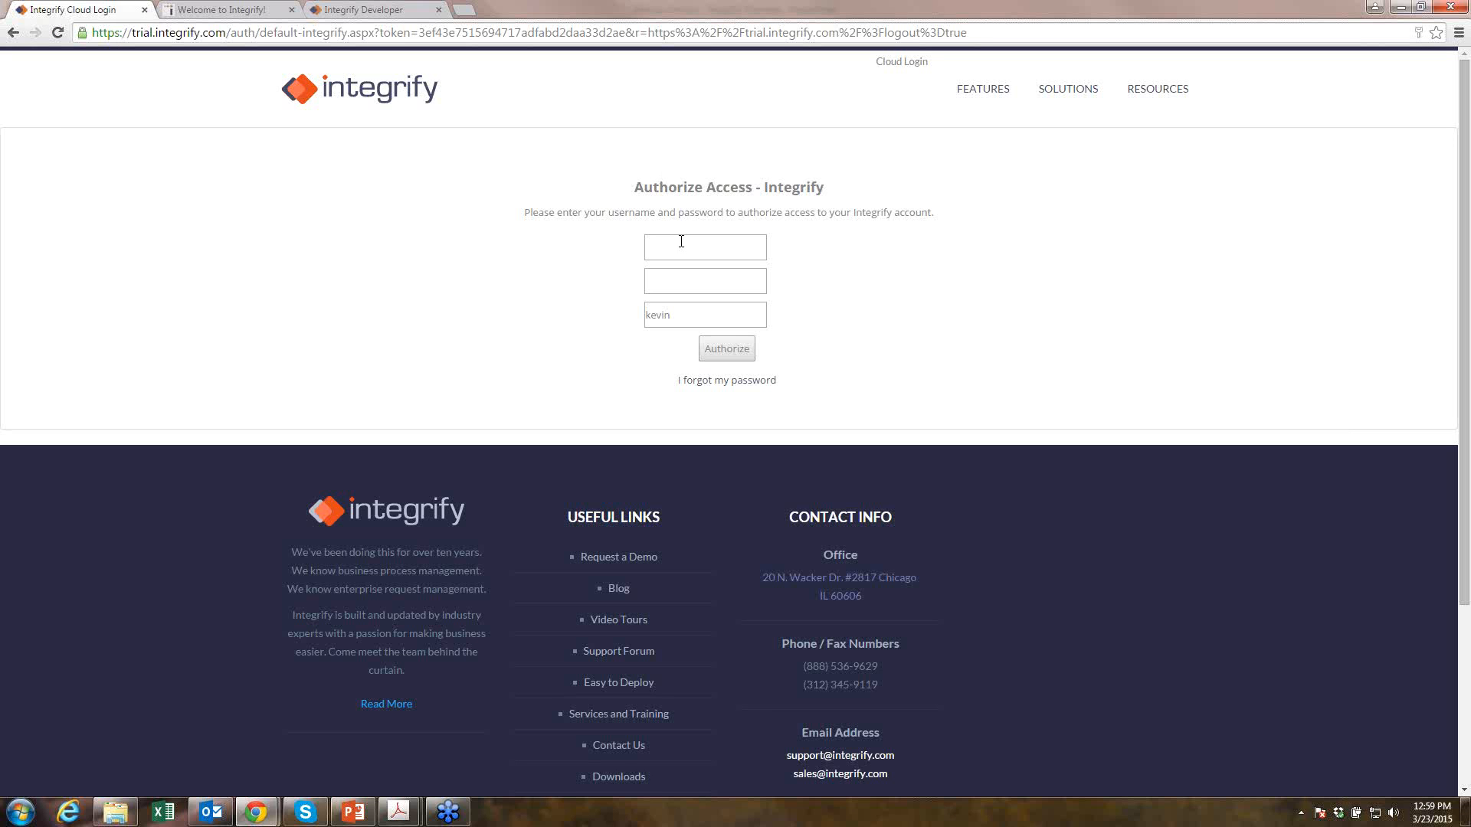
# - Log in with the approver's username and password
pyautogui.click(681, 241)
pyautogui.press('Tab')
pyautogui.write('******')
pyautogui.press('Return')
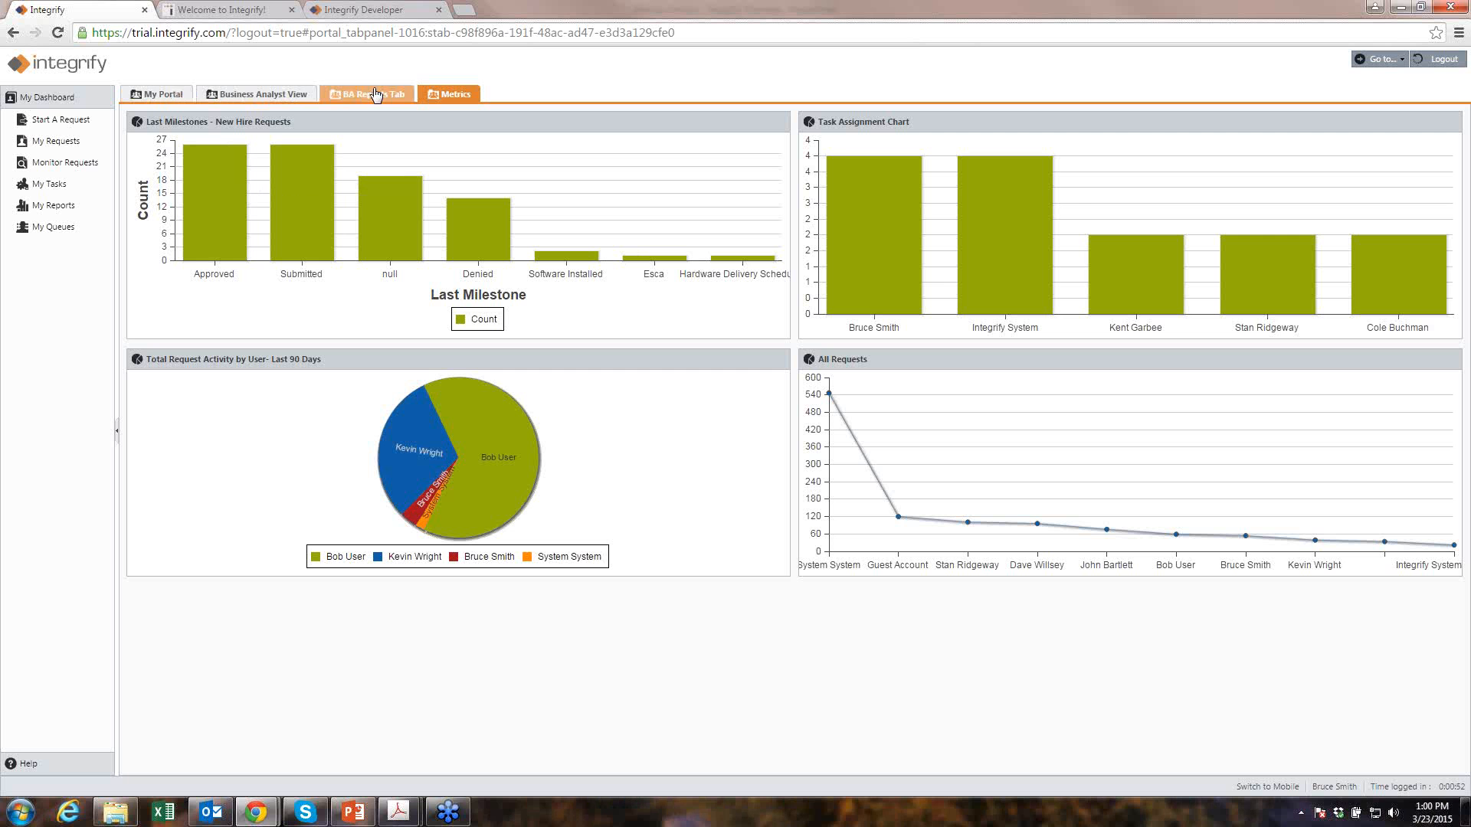
# - Return to My Portal and open request 3358's Area Director Approval task from the CER row
pyautogui.click(157, 94)
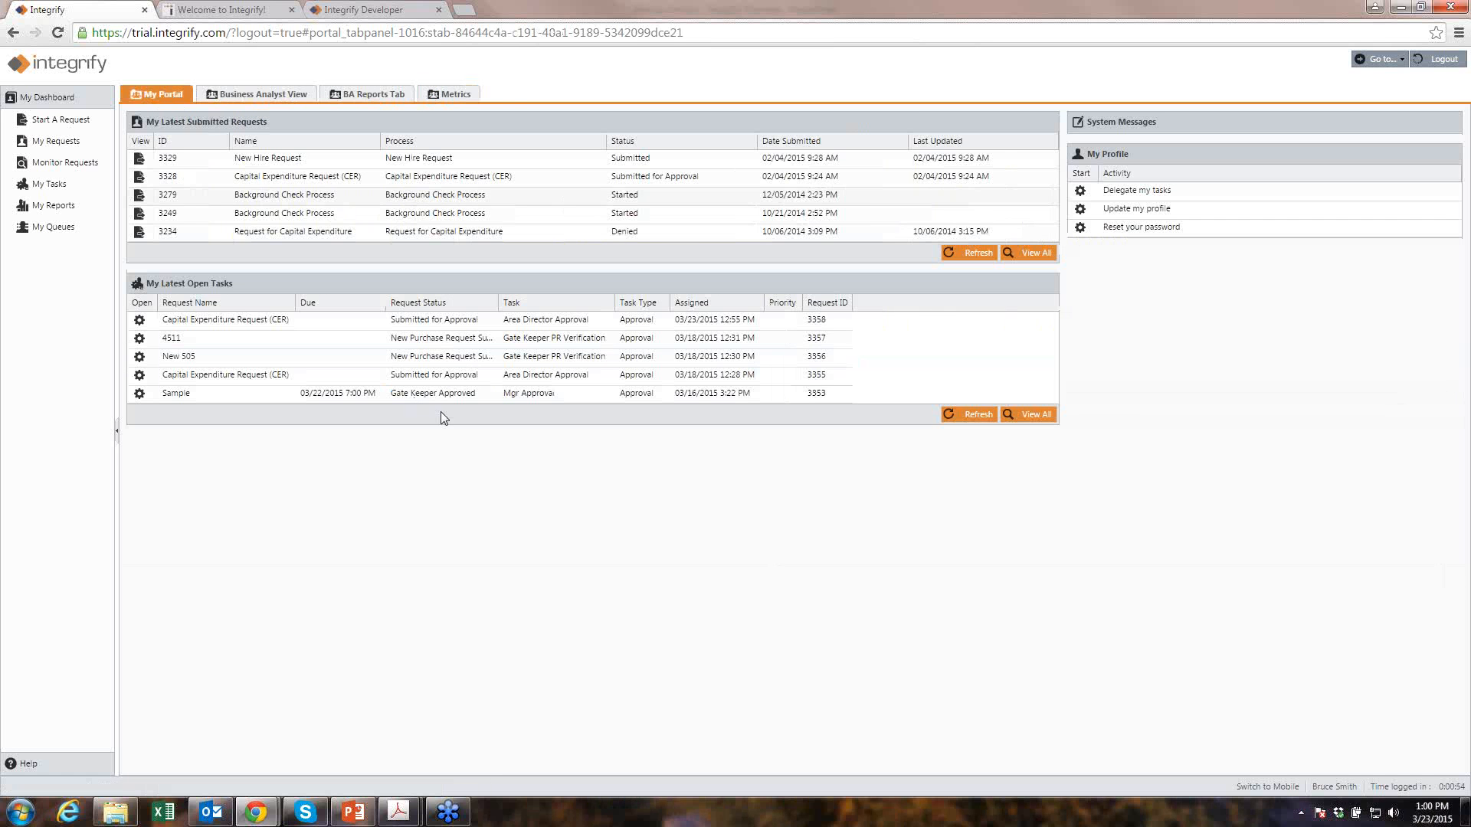
pyautogui.click(445, 97)
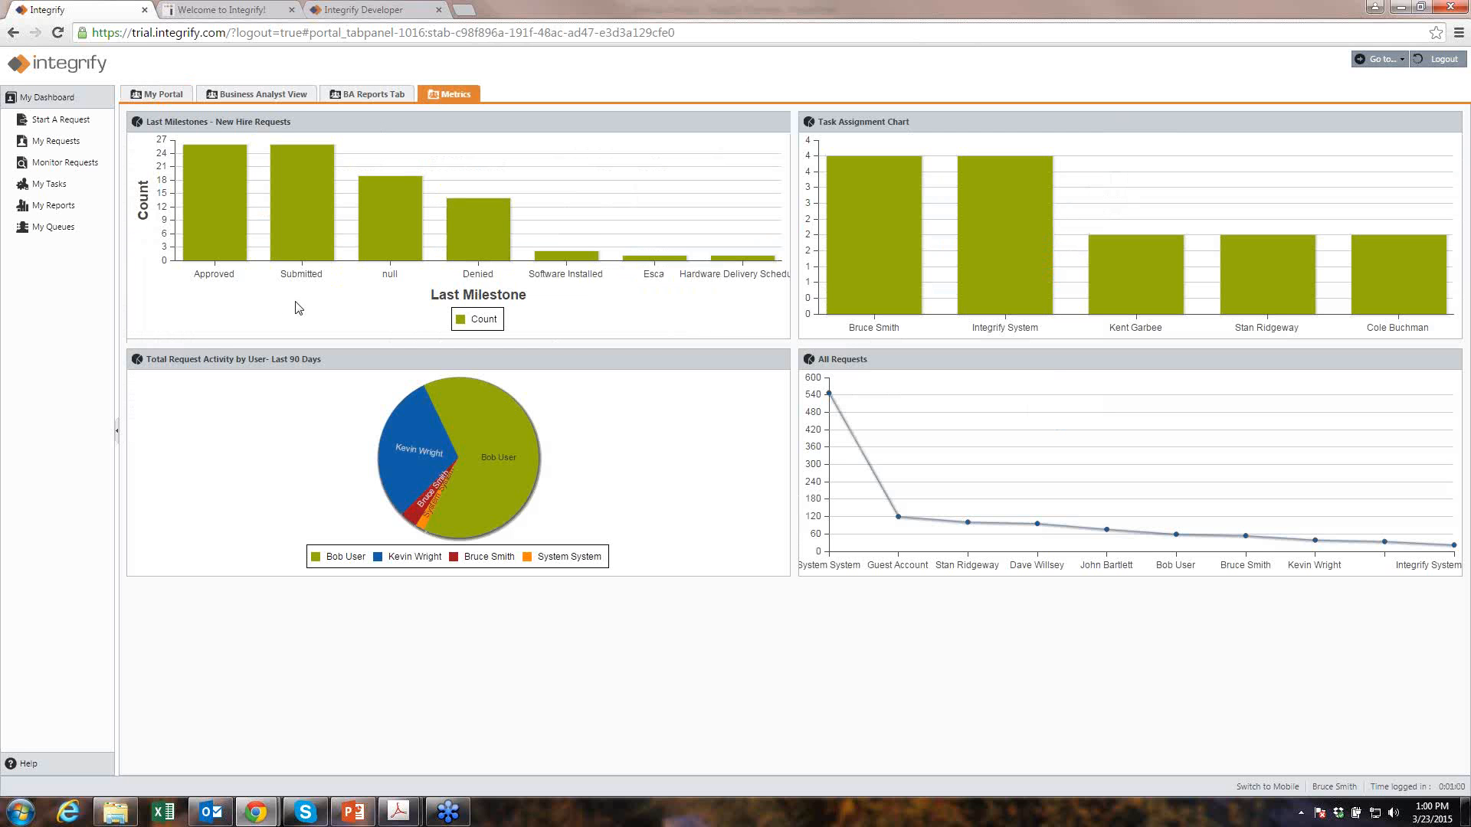
pyautogui.click(151, 98)
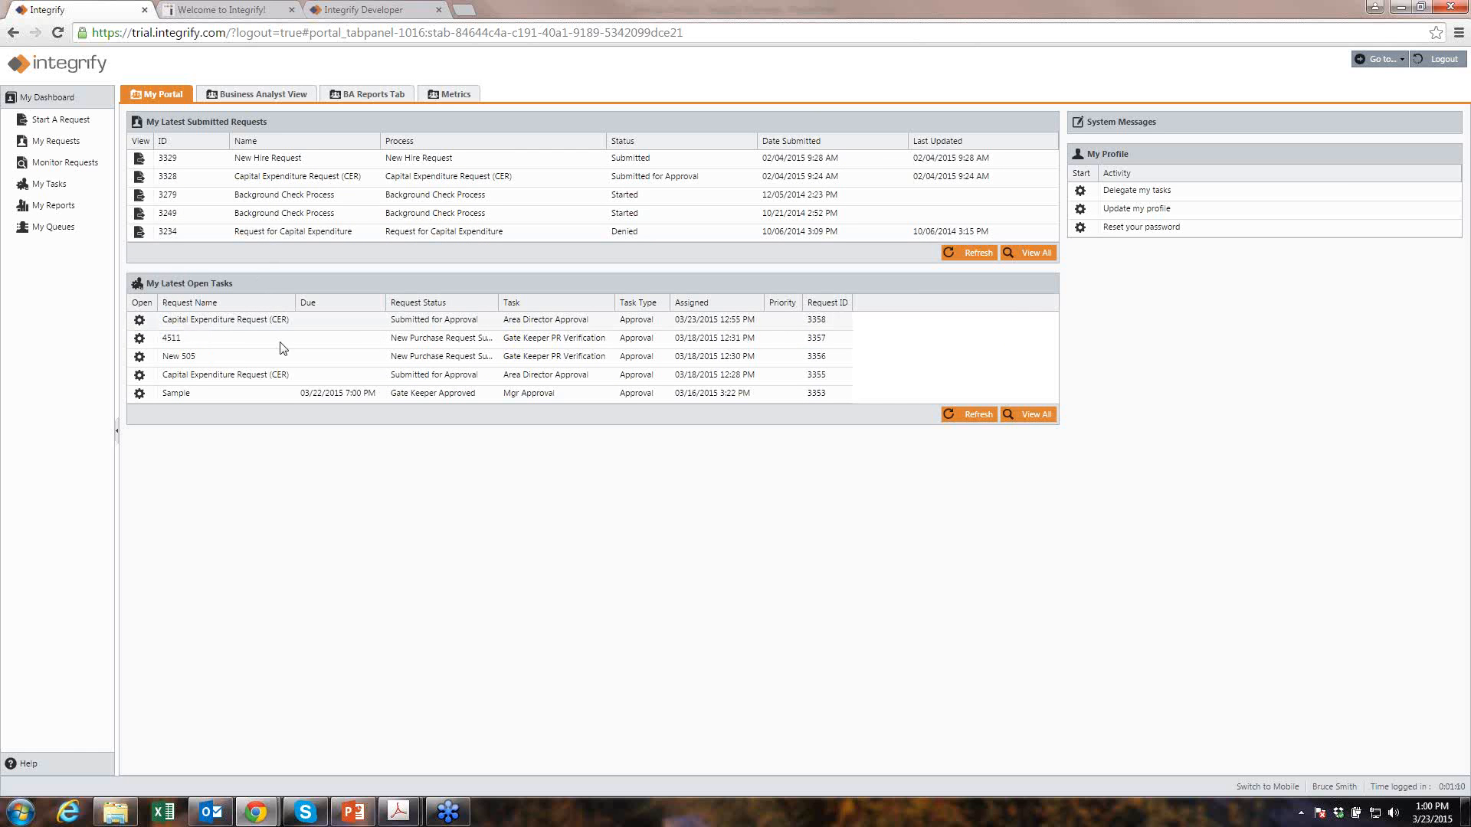
pyautogui.click(139, 323)
pyautogui.click(138, 322)
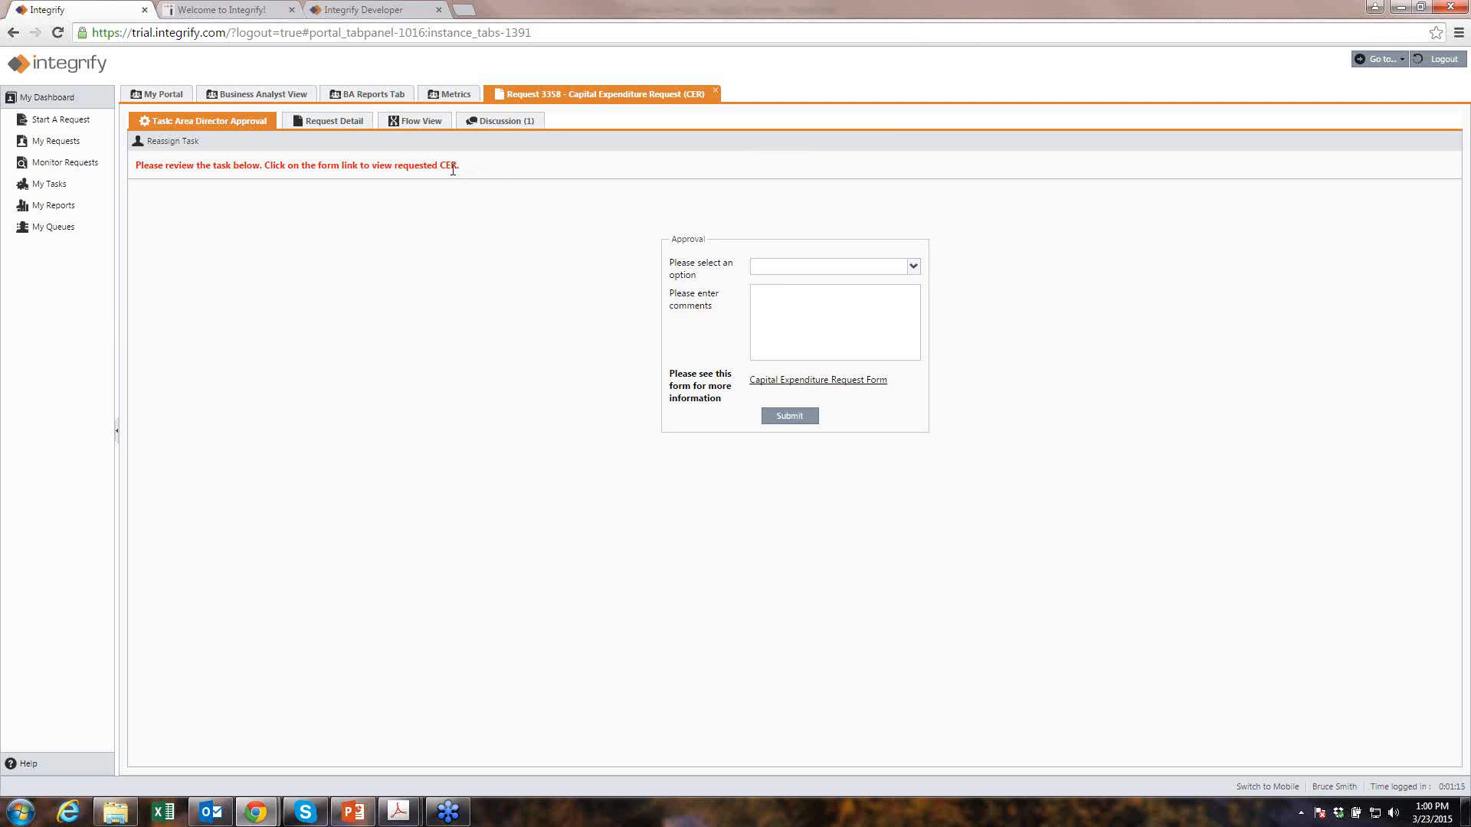
# - Review request 3358's submitted Capital Expenditure Request Form, then bring up the approval decision list
pyautogui.moveTo(459, 167); pyautogui.dragTo(135, 163)
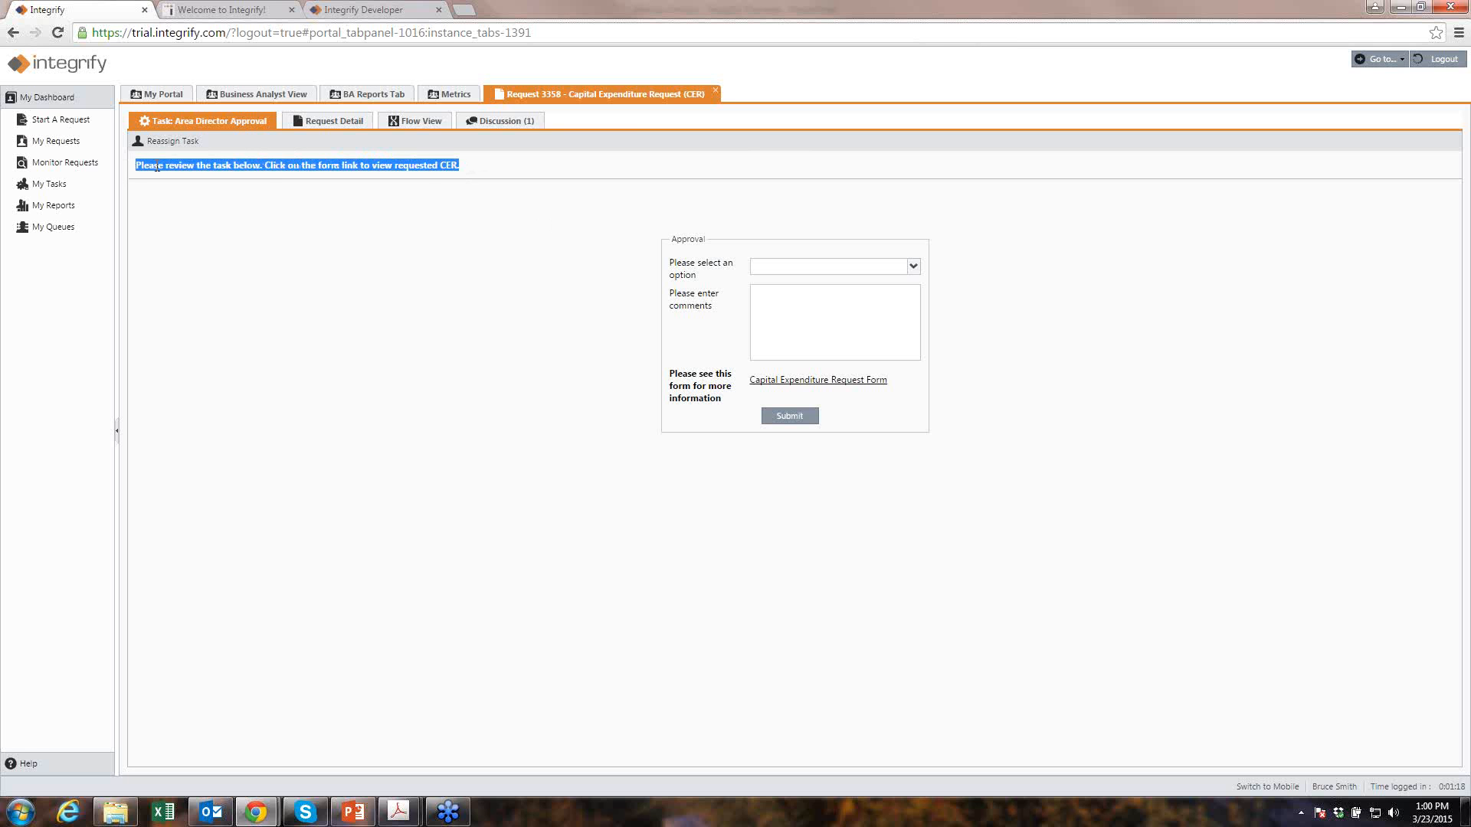
pyautogui.click(818, 382)
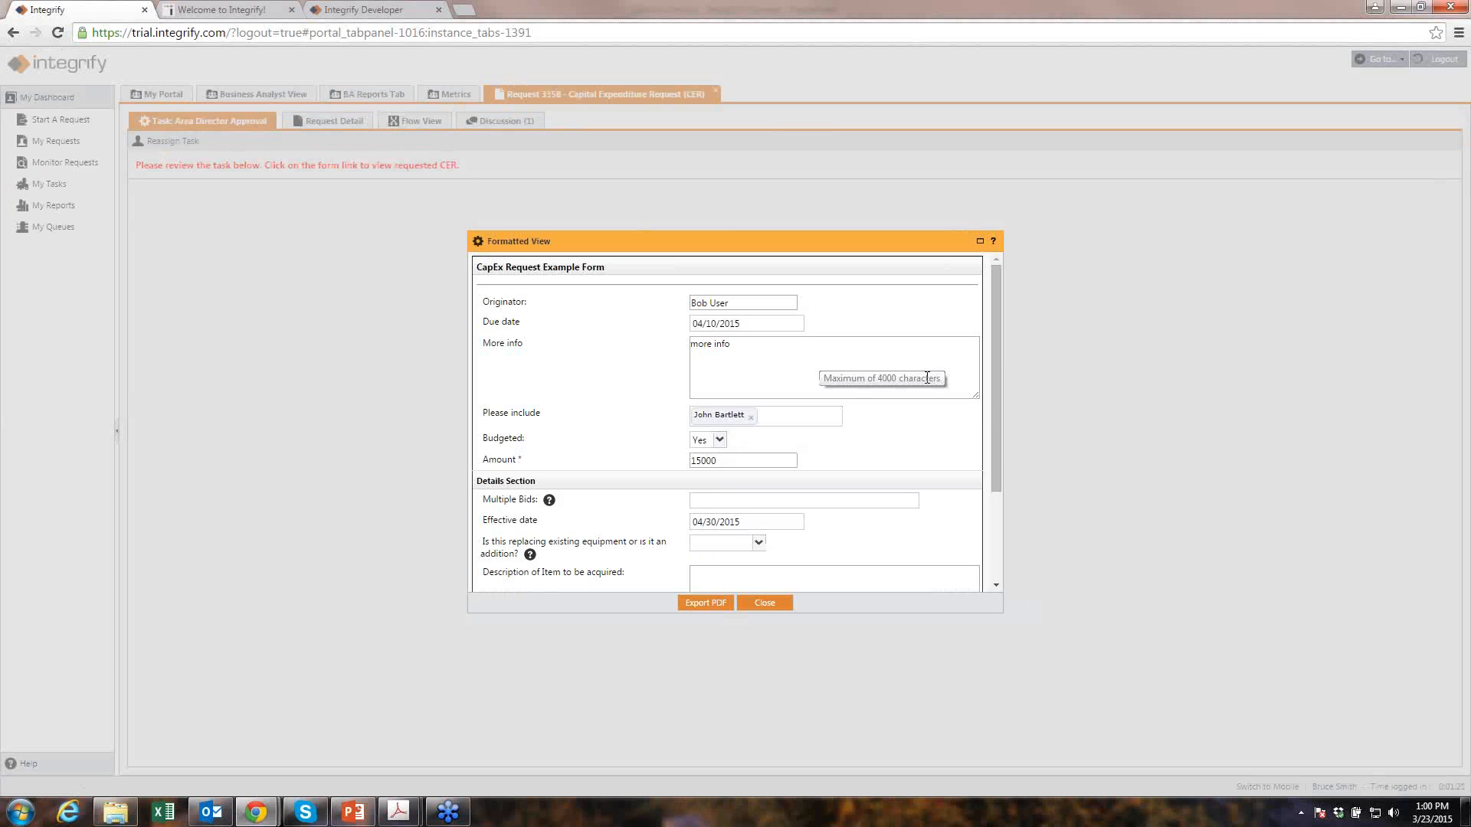
pyautogui.moveTo(991, 361); pyautogui.dragTo(1000, 277)
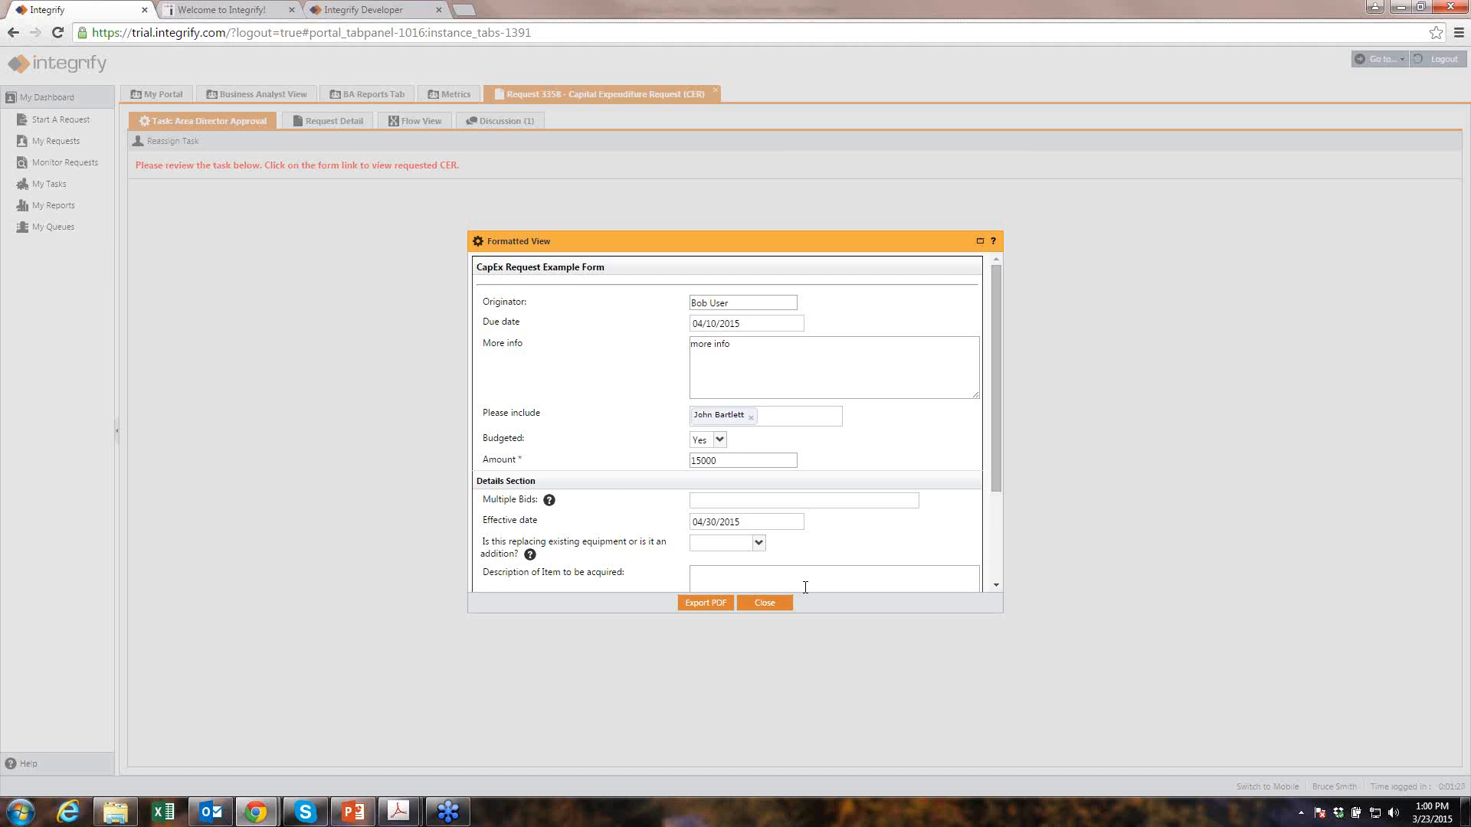
pyautogui.click(766, 602)
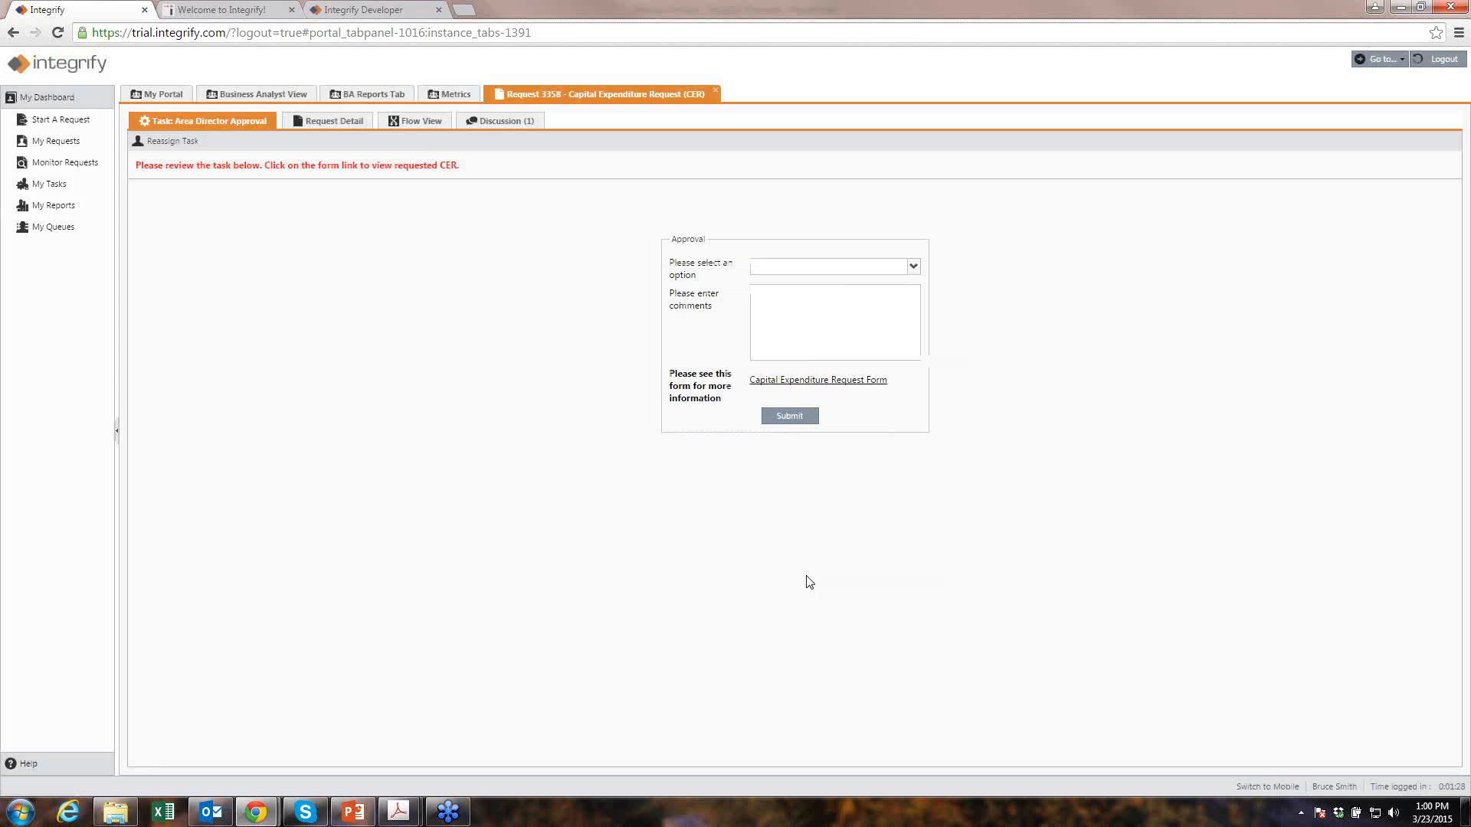
pyautogui.click(911, 267)
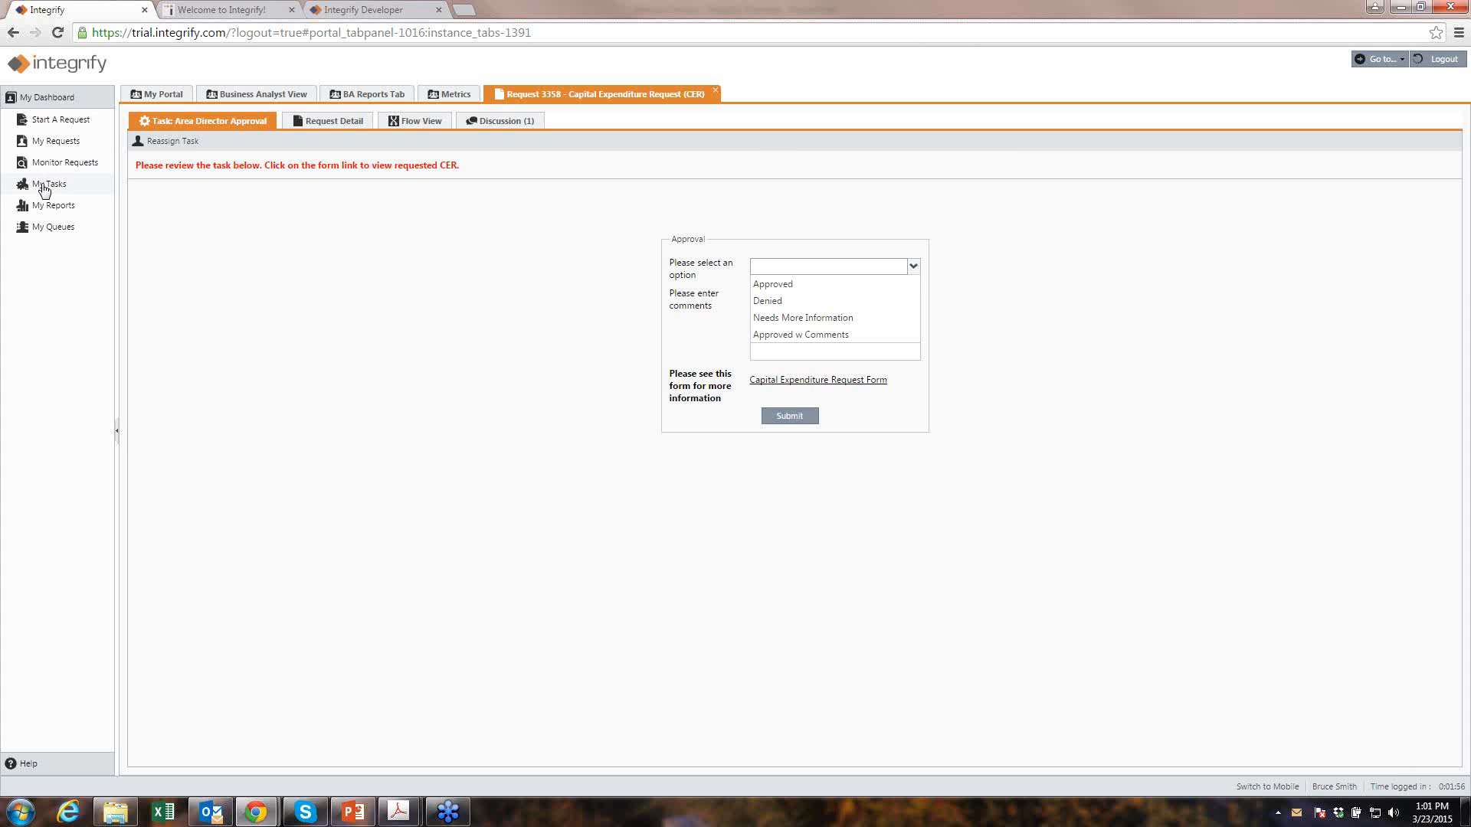
# - Choose Approved with the comment 'this looks fine', glancing at the Request Detail tab before returning
pyautogui.click(762, 285)
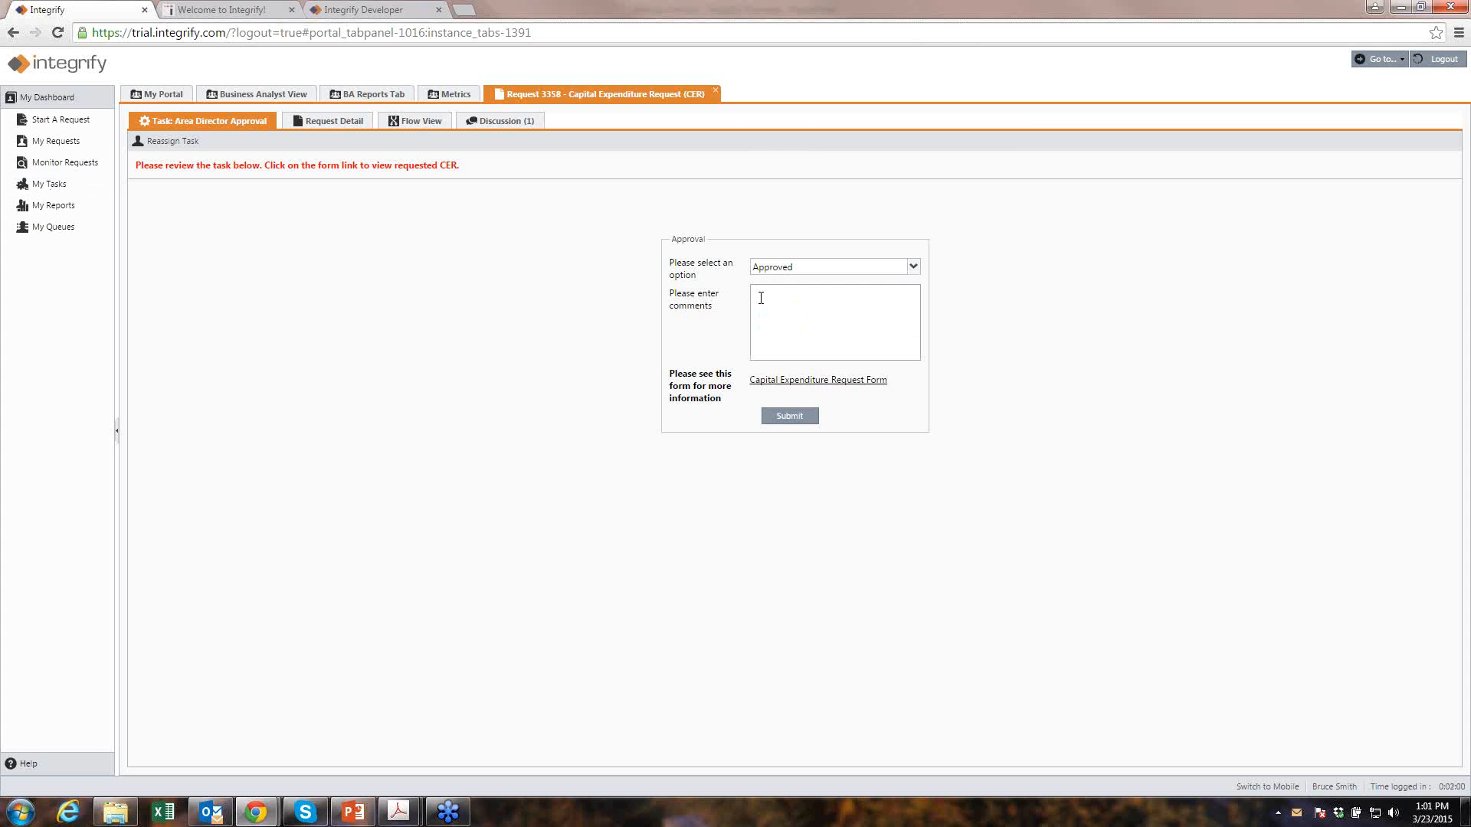
pyautogui.write('this looks fine')
pyautogui.click(333, 126)
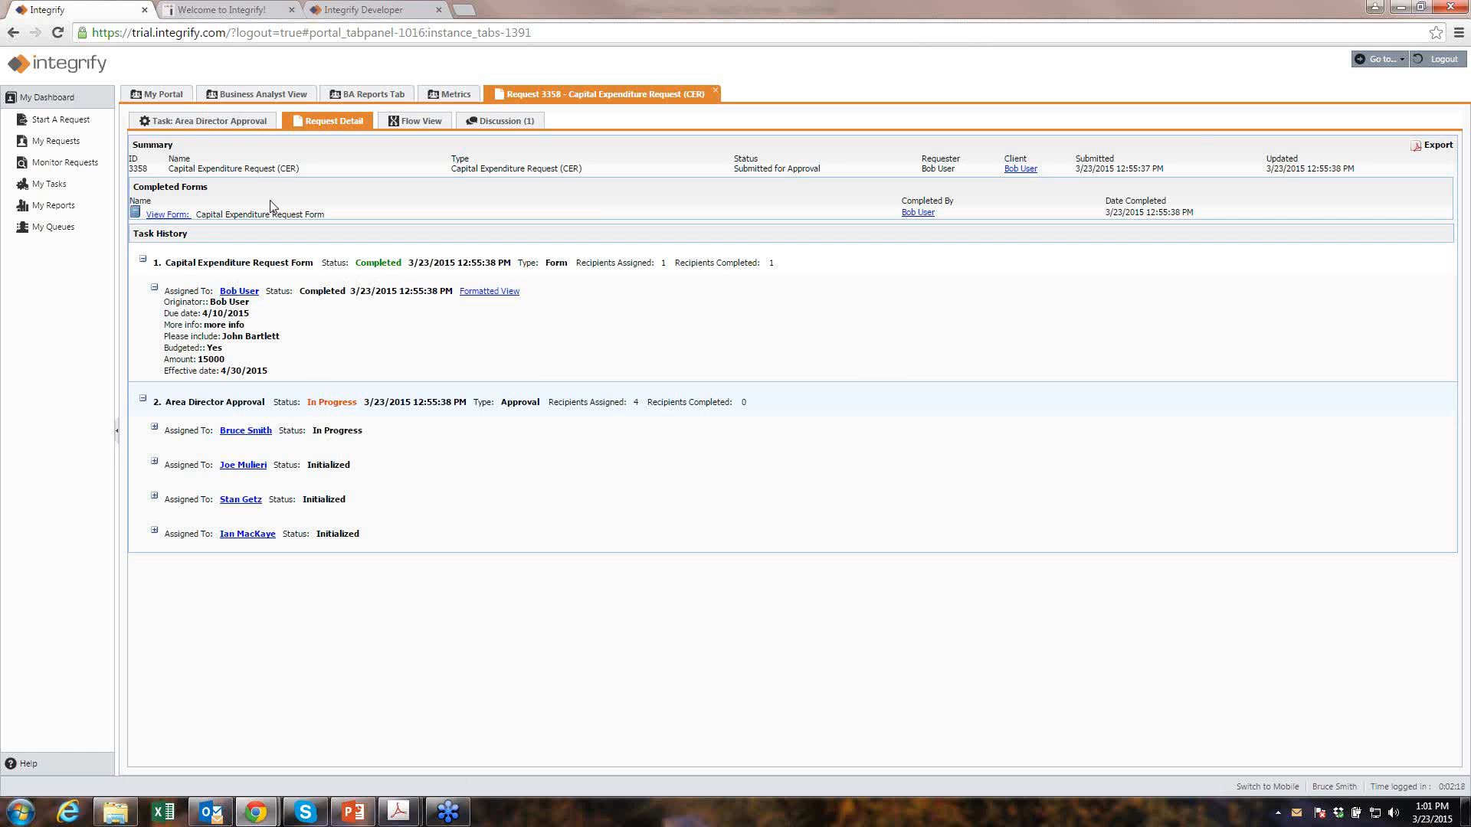
pyautogui.click(232, 122)
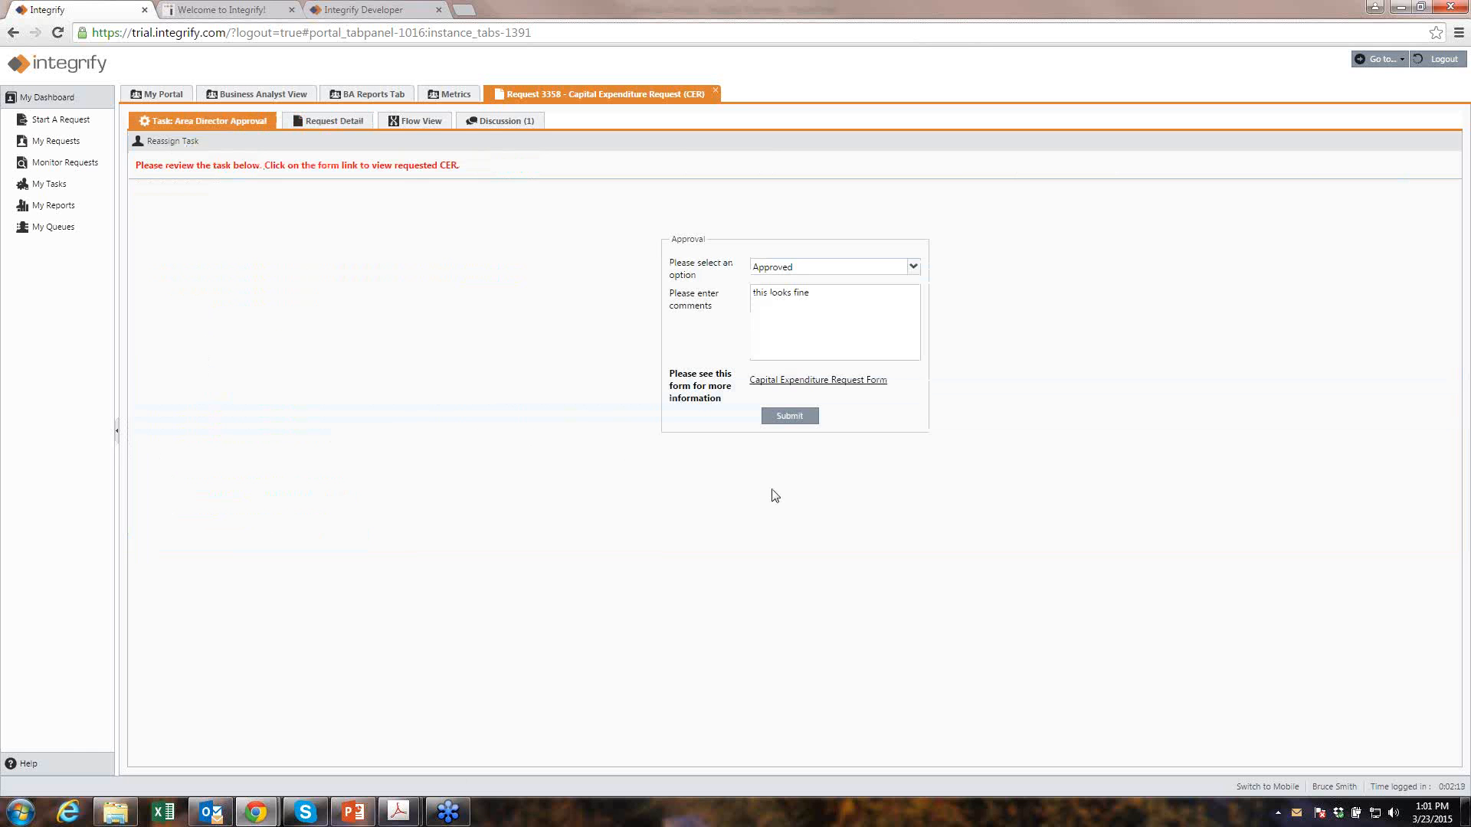
# - Submit the approval and confirm in Flow View and Request Detail the status Approved by Area Director
pyautogui.click(786, 416)
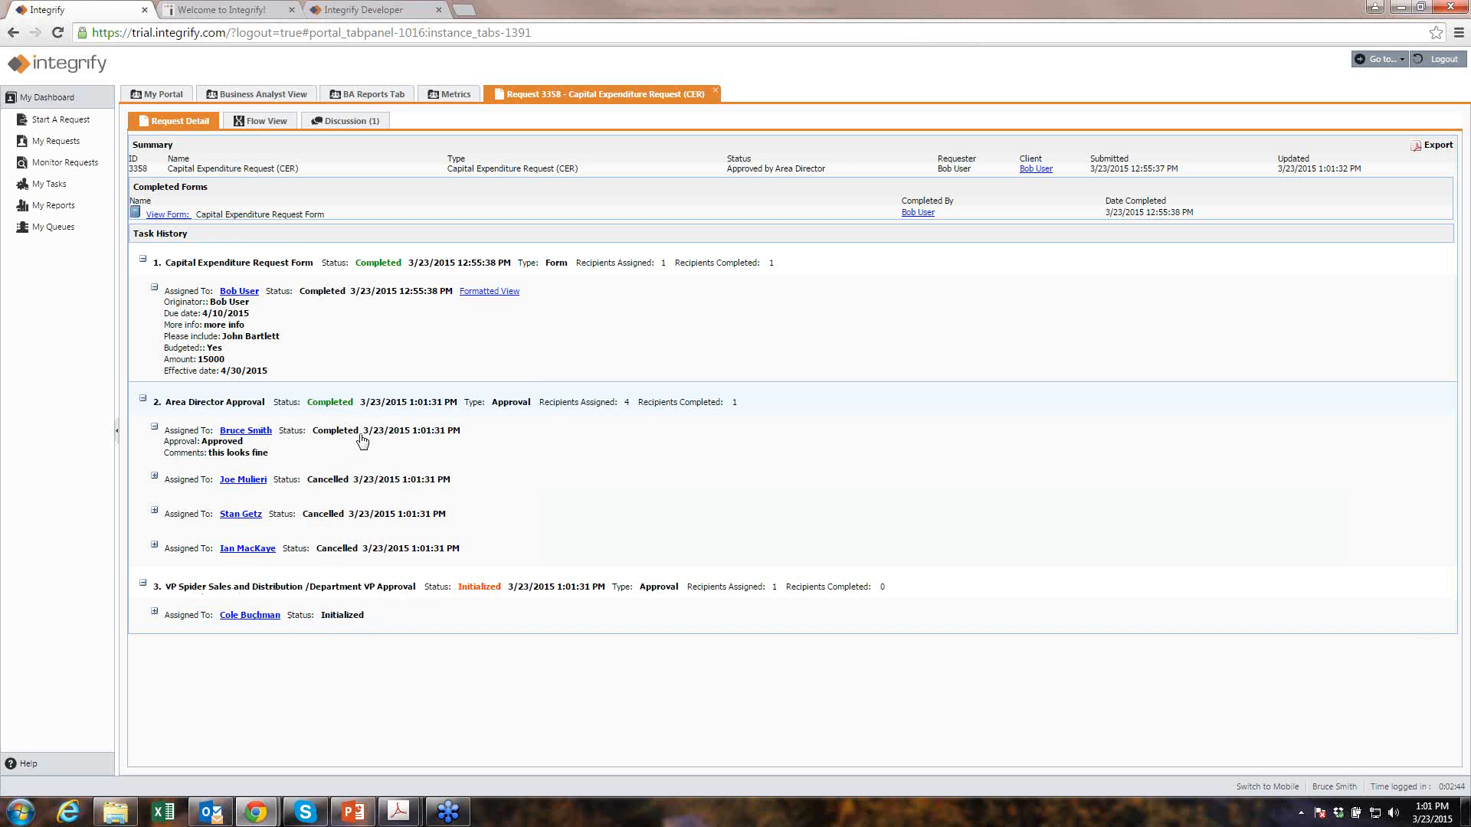
pyautogui.click(266, 123)
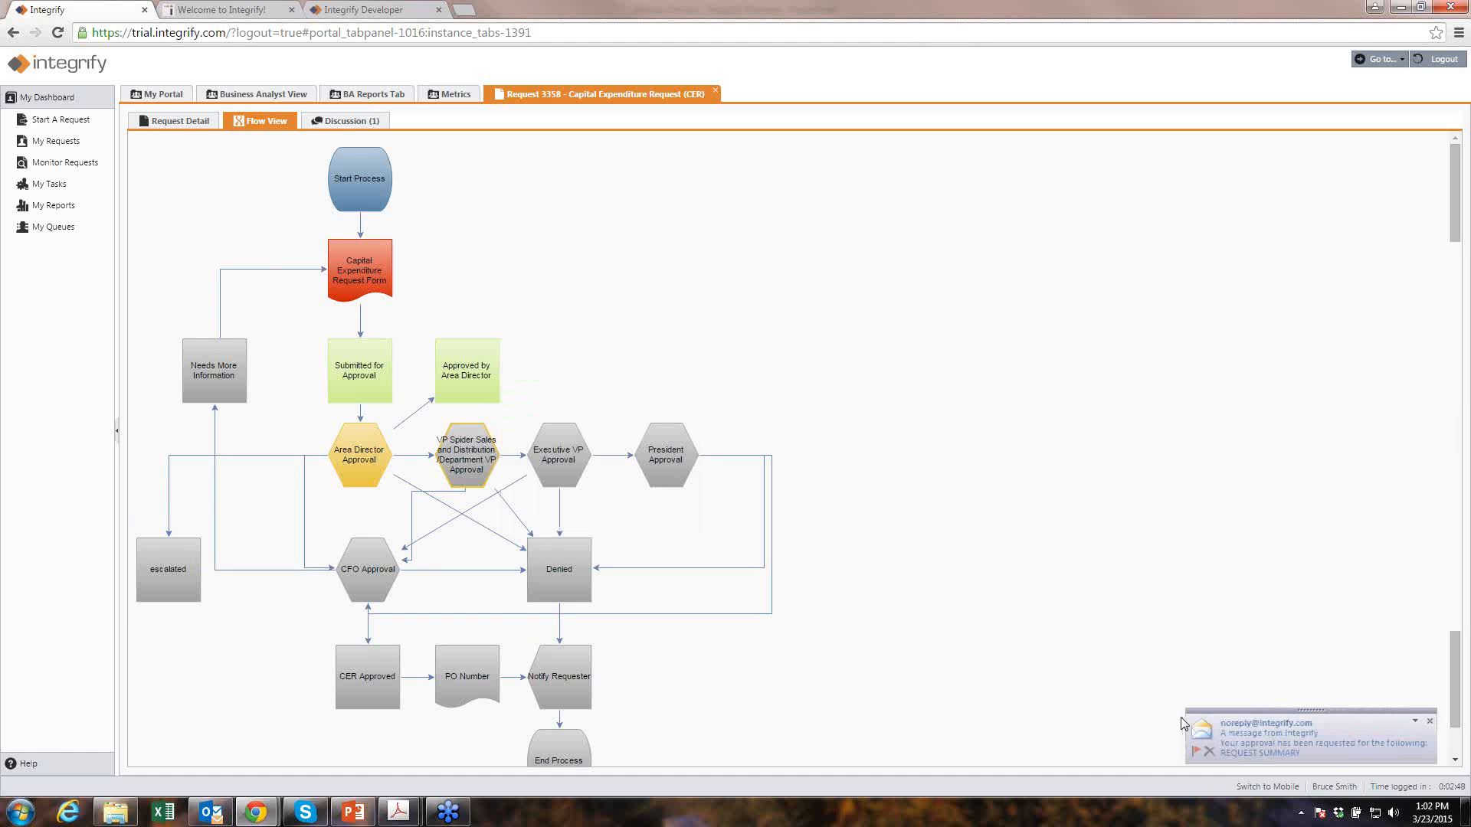
pyautogui.click(182, 123)
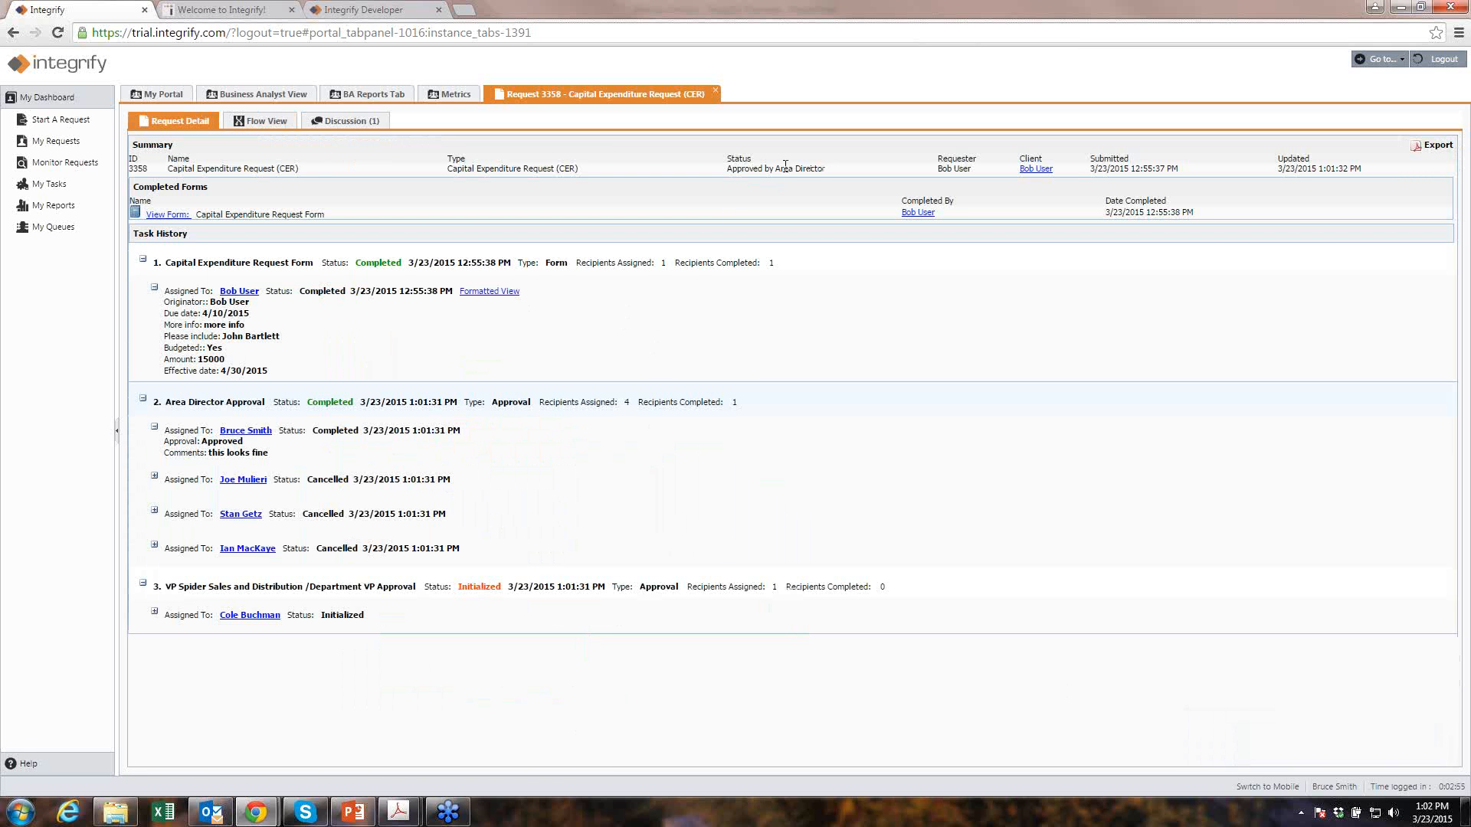
pyautogui.moveTo(824, 169); pyautogui.dragTo(730, 170)
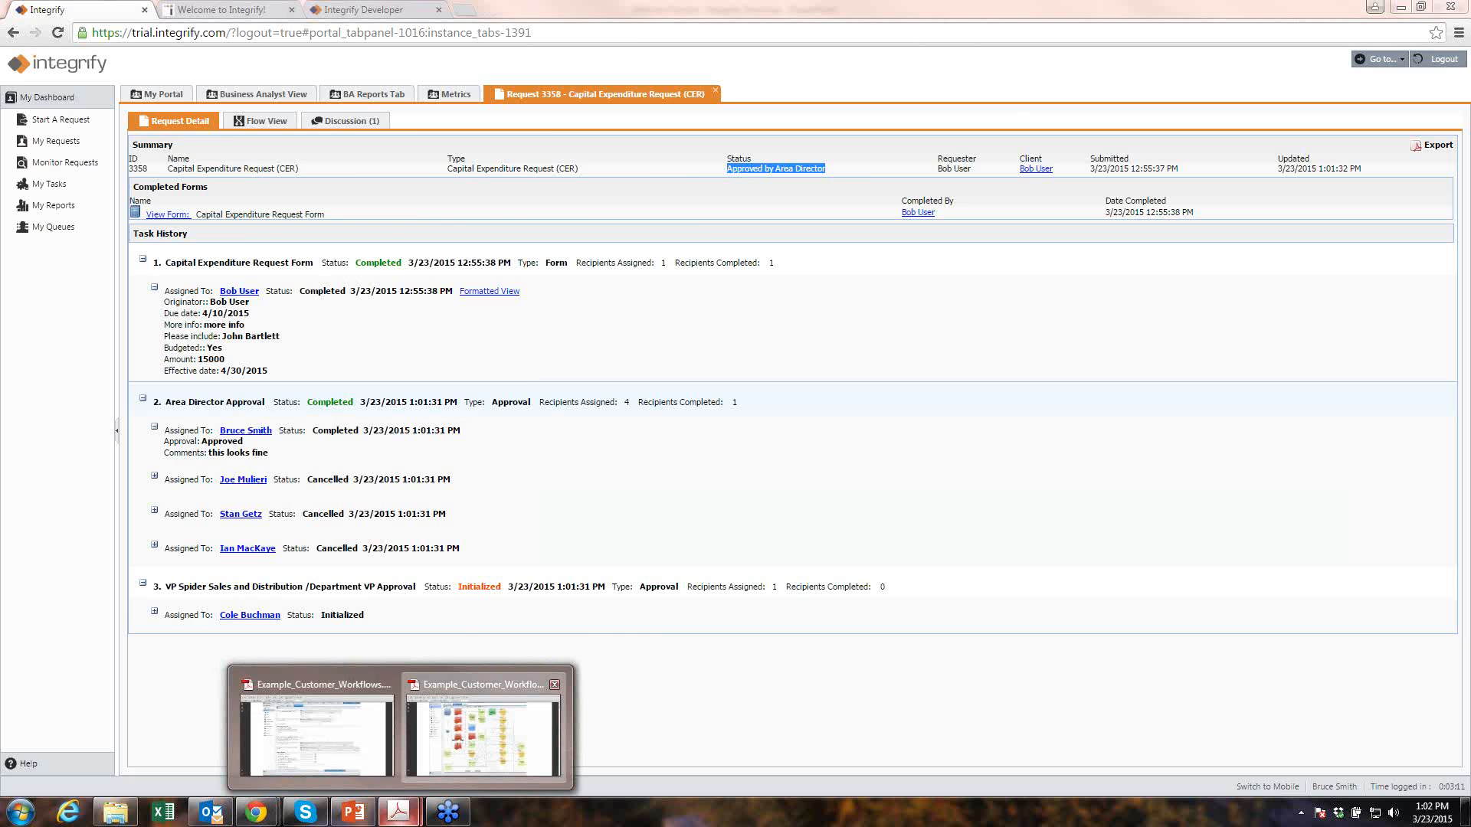
# - Show Example_Customer_Workflows.pdf in Acrobat, ending on page 8's Client/Matter Intake form preview
pyautogui.click(483, 727)
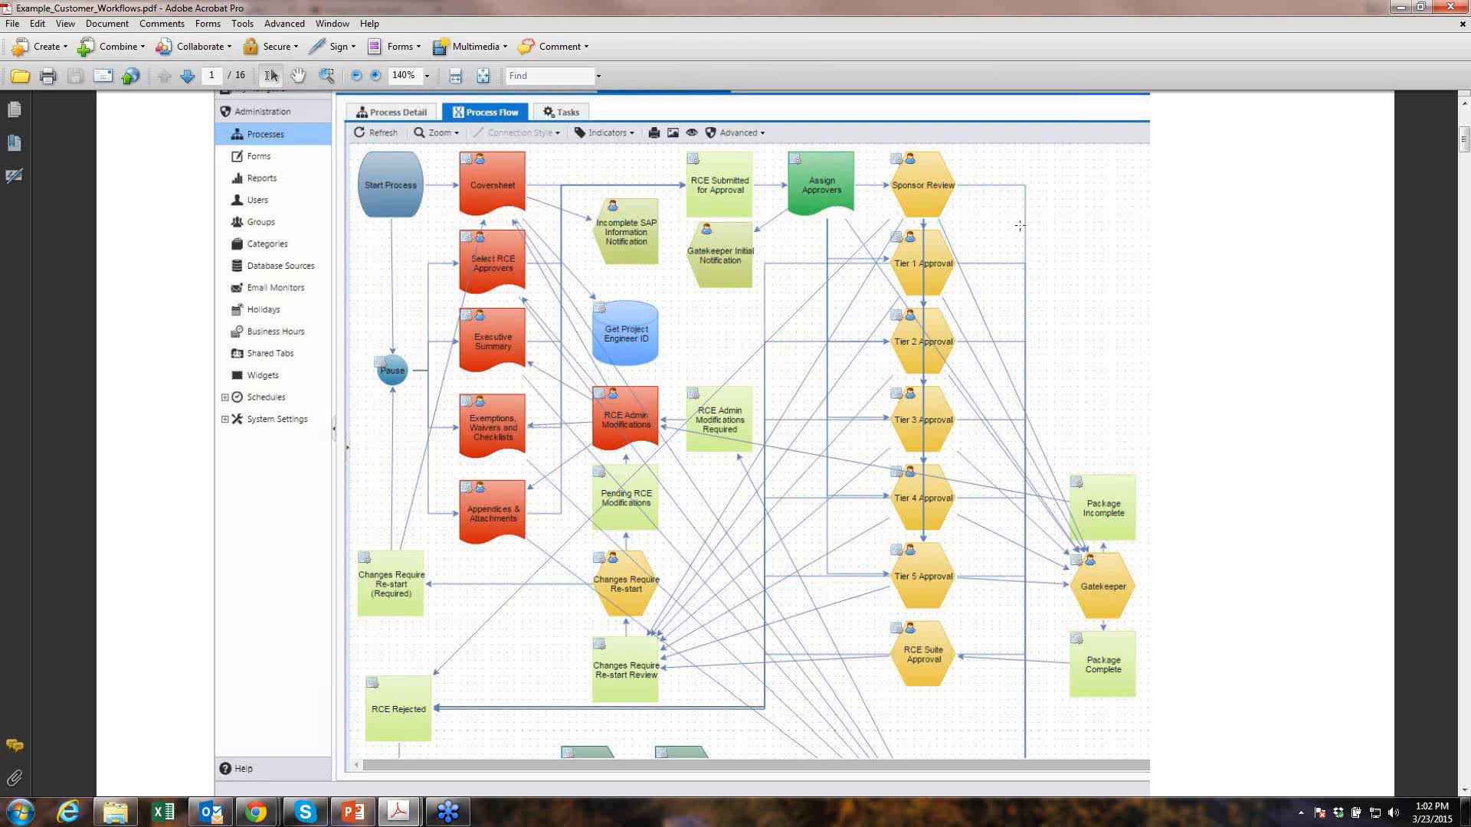
pyautogui.click(398, 812)
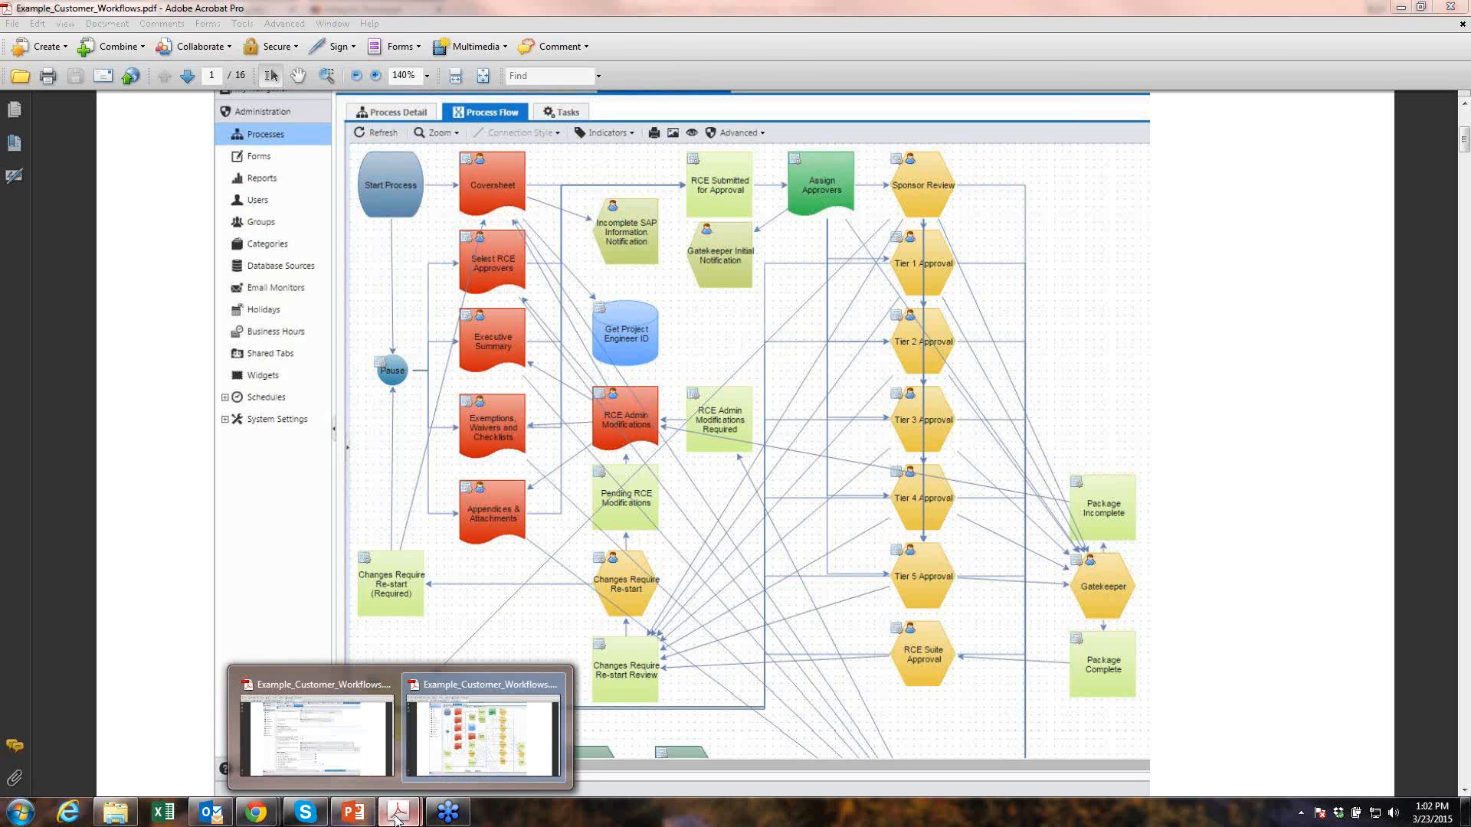
pyautogui.click(370, 751)
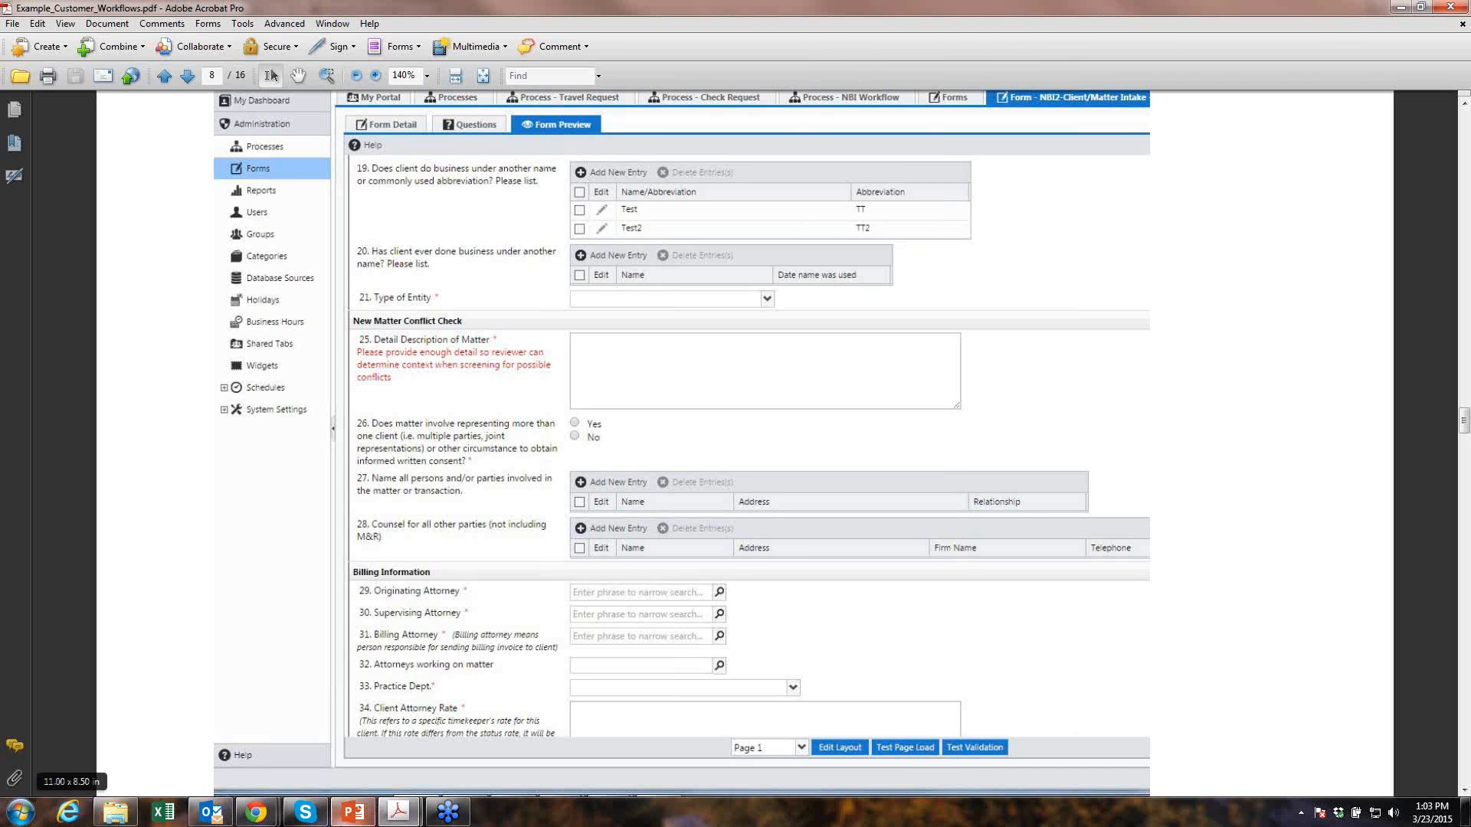
# - Return to Integrify in Chrome and log out of the approver's account
pyautogui.moveTo(274, 818)
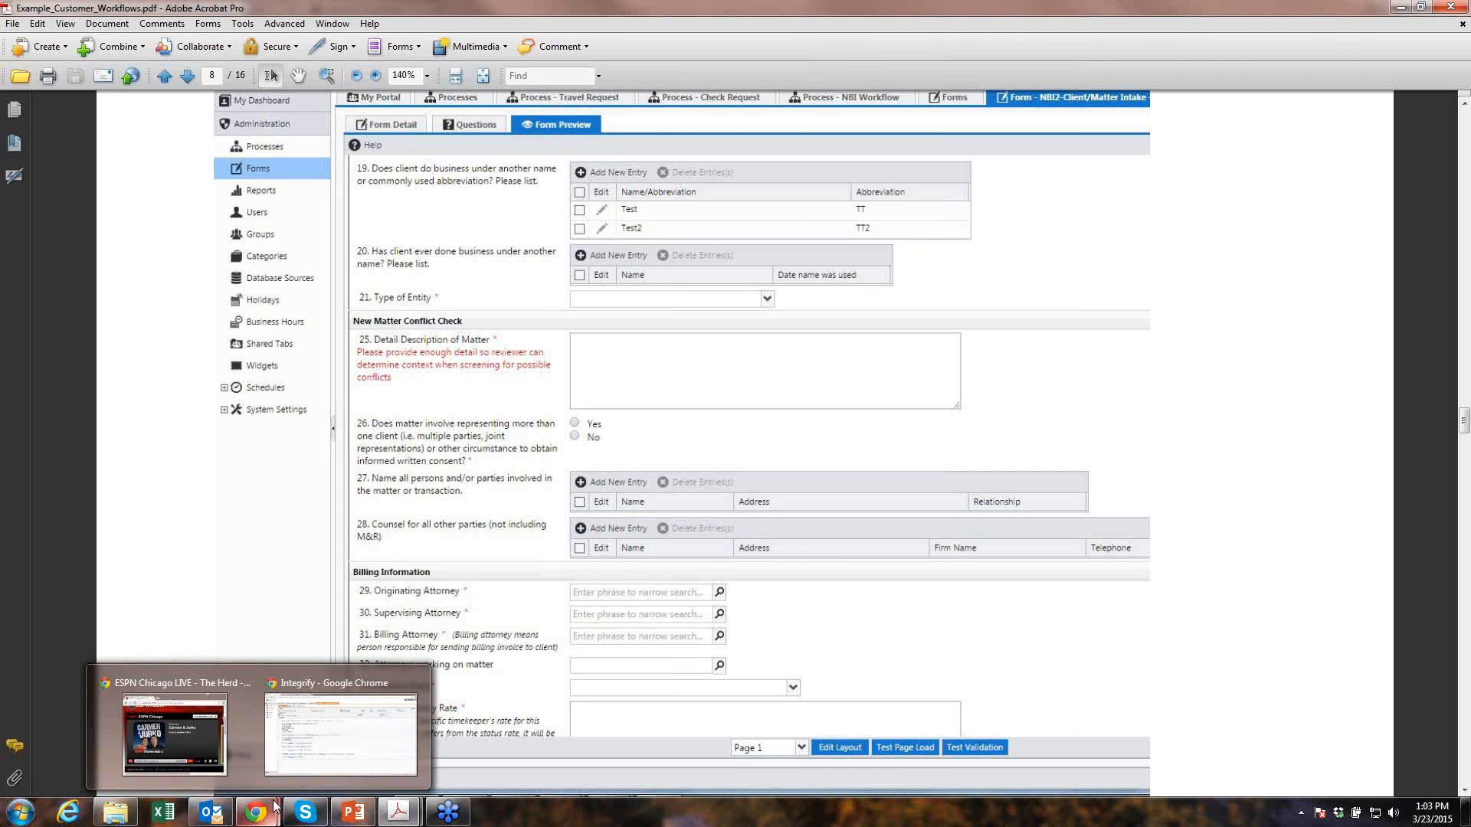
pyautogui.click(302, 758)
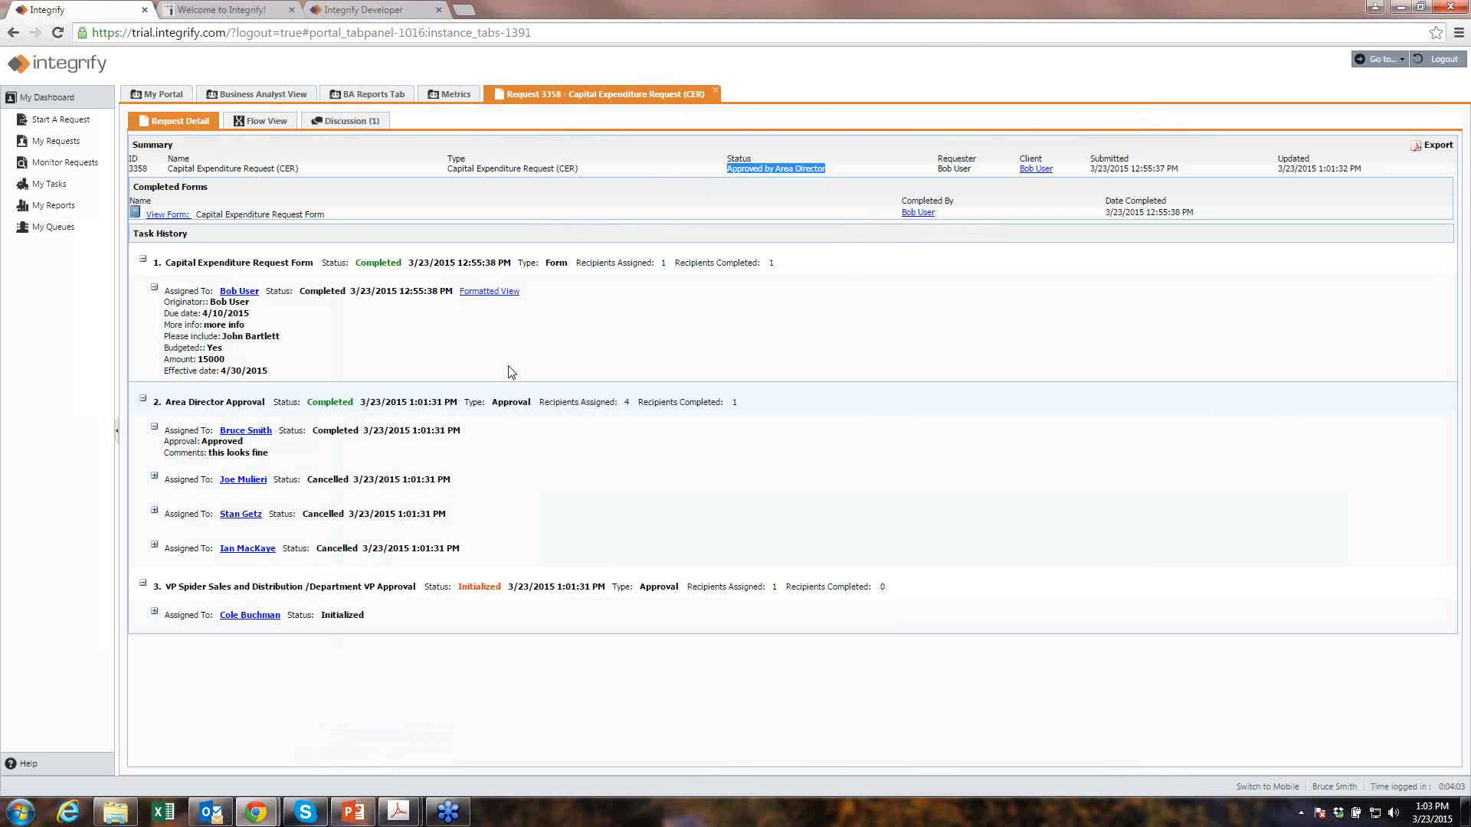
pyautogui.click(1434, 66)
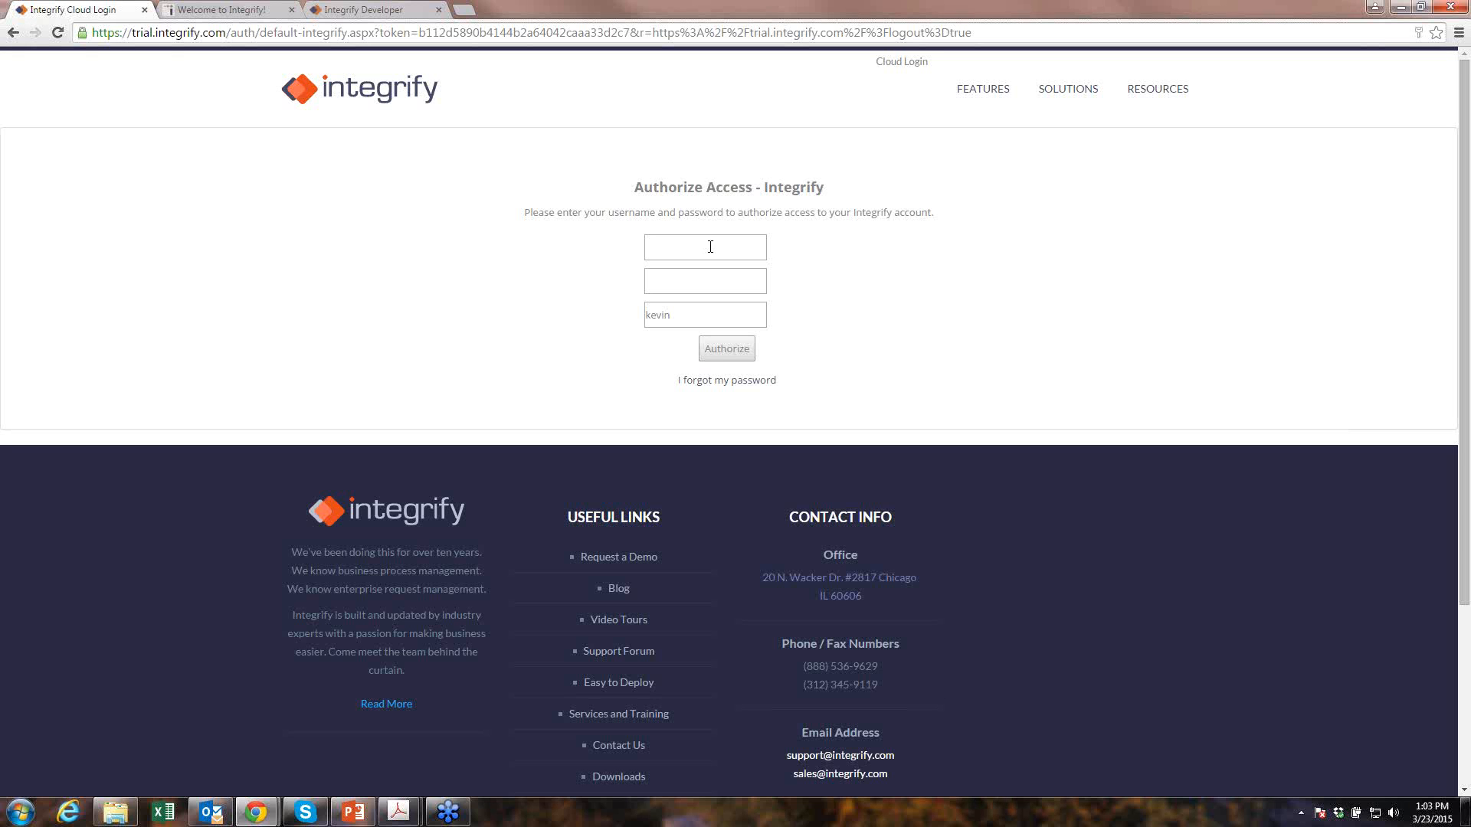
# - Sign back in with the administrator's username and password
pyautogui.click(710, 247)
pyautogui.press('Tab')
pyautogui.write('*****')
pyautogui.press('Return')
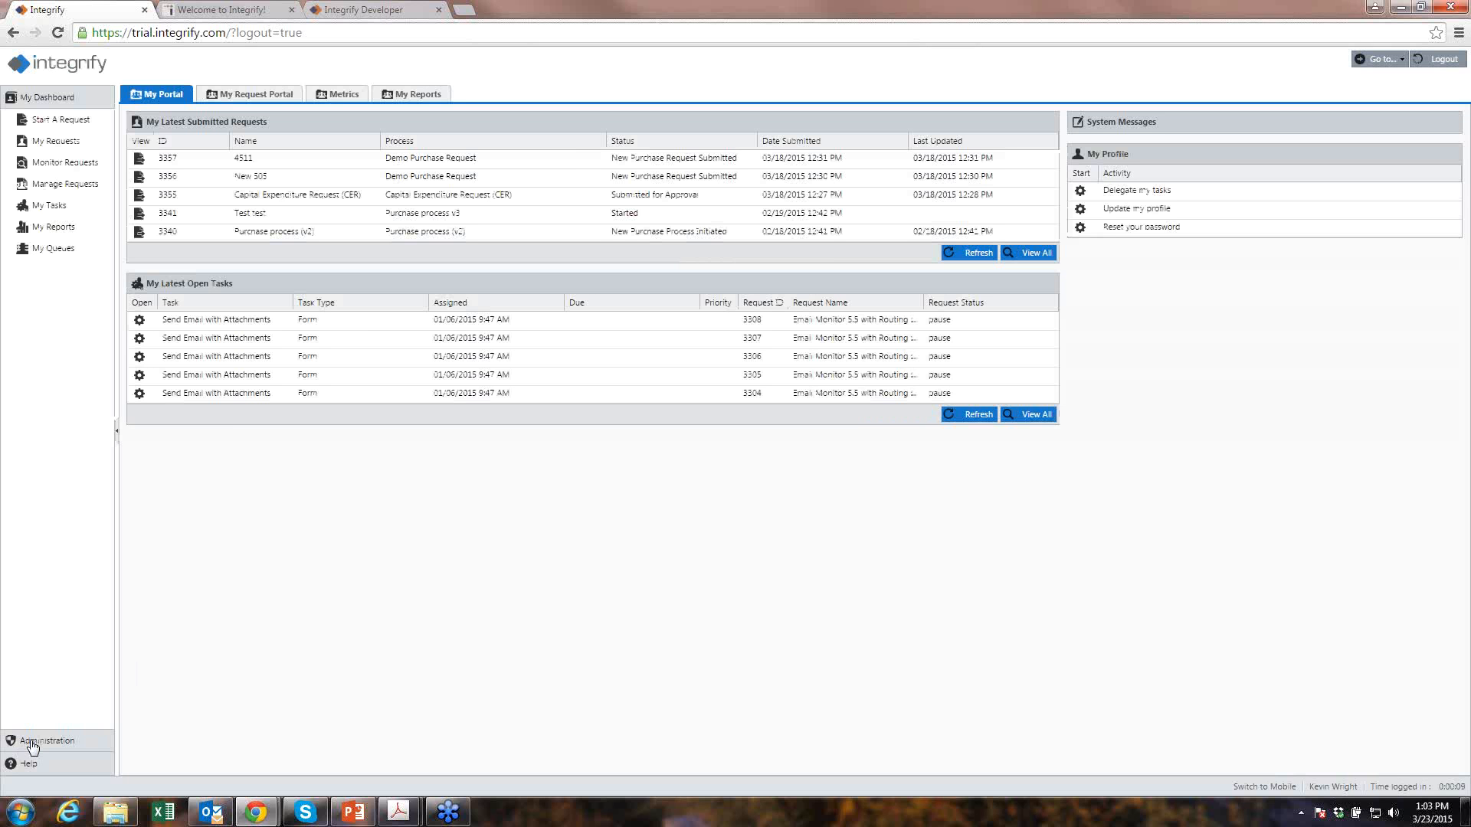
# - Browse the Metrics and My Reports tabs, then open Administration > Shared Tabs
pyautogui.click(326, 95)
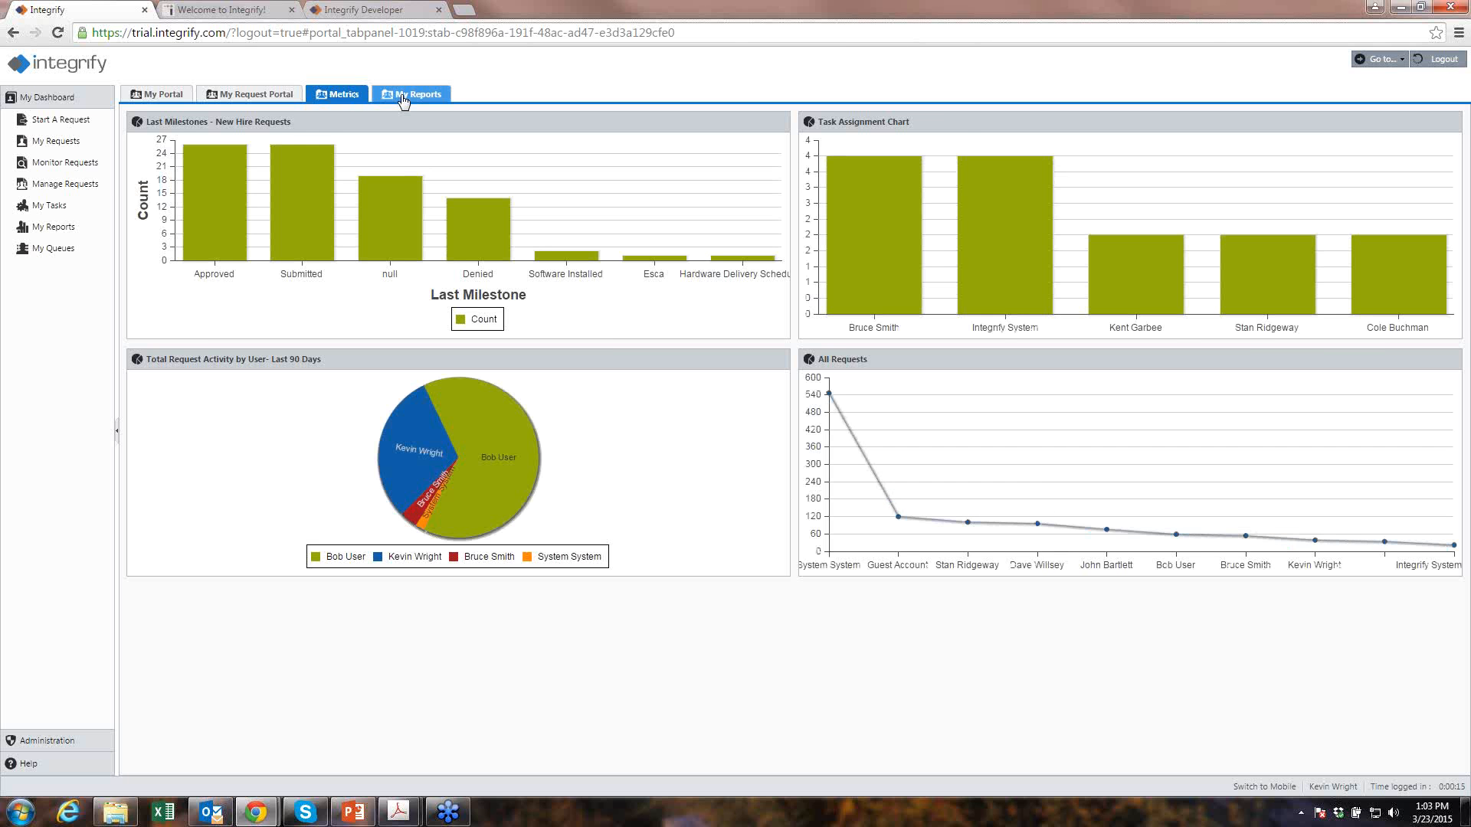
pyautogui.click(402, 98)
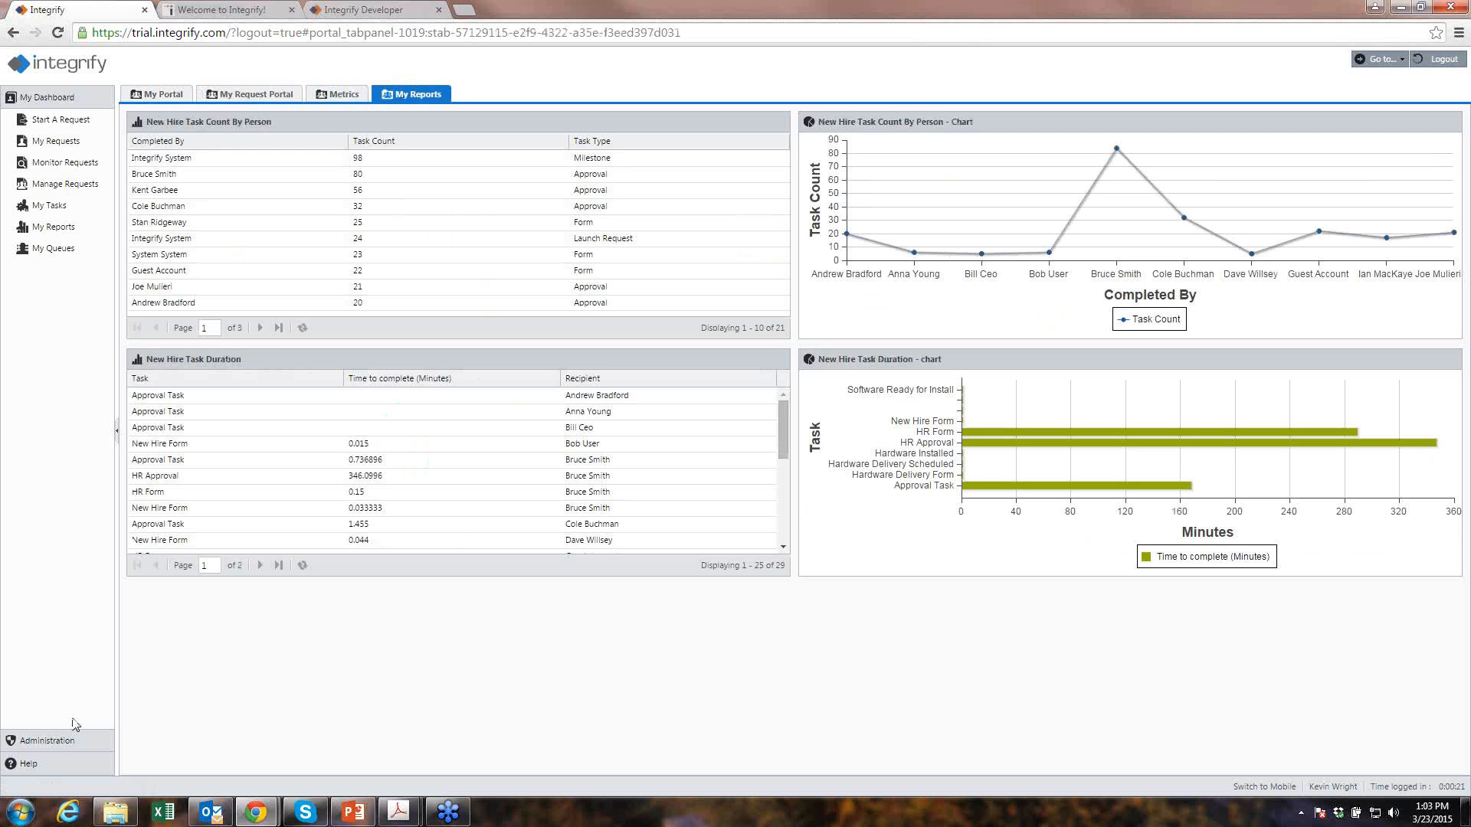
pyautogui.click(48, 741)
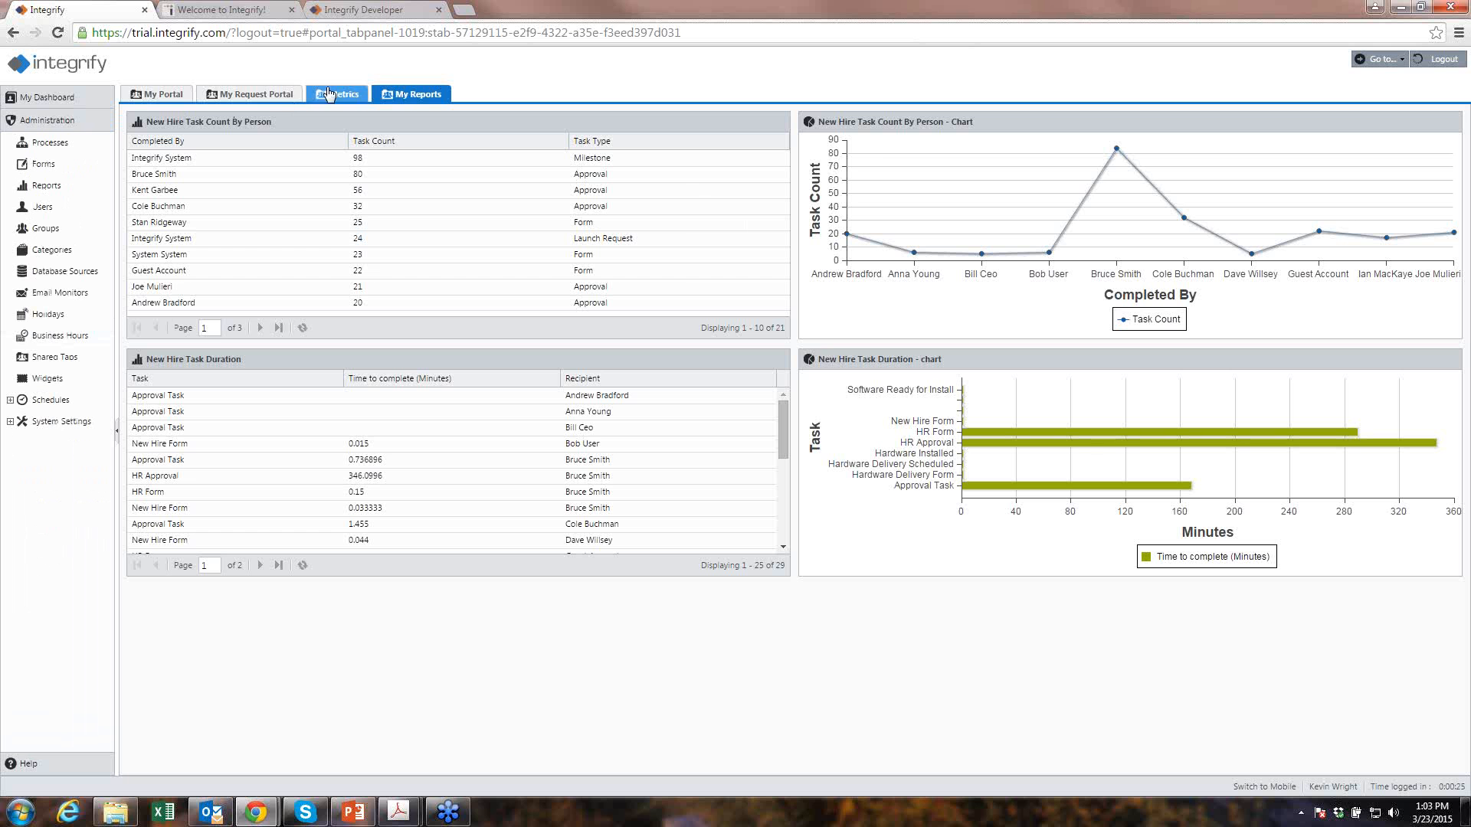
pyautogui.click(22, 362)
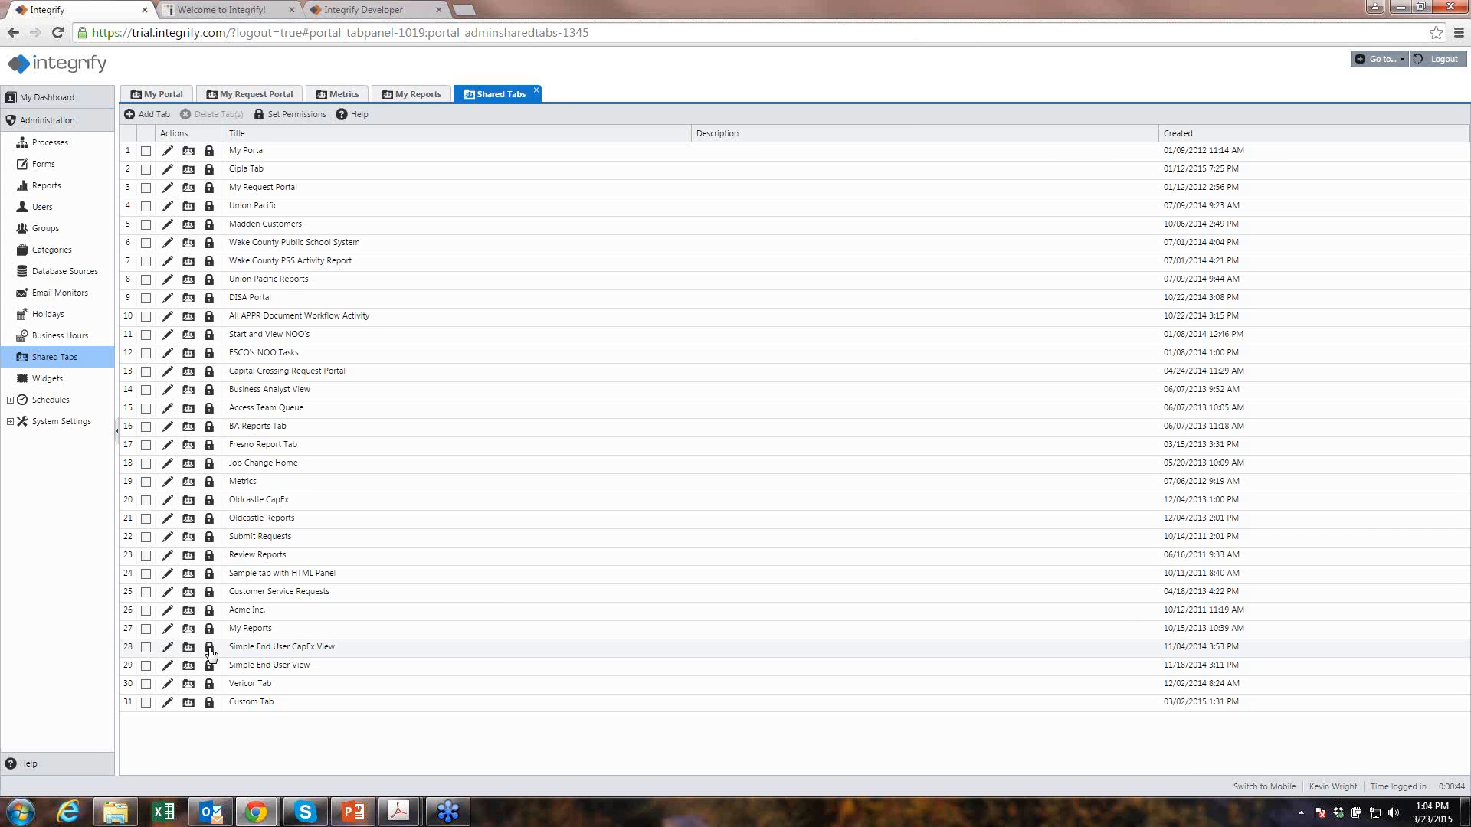
# - Open Simple End User CapEx View in design, browse its layout and Add Item menus, then go to Processes
pyautogui.click(189, 649)
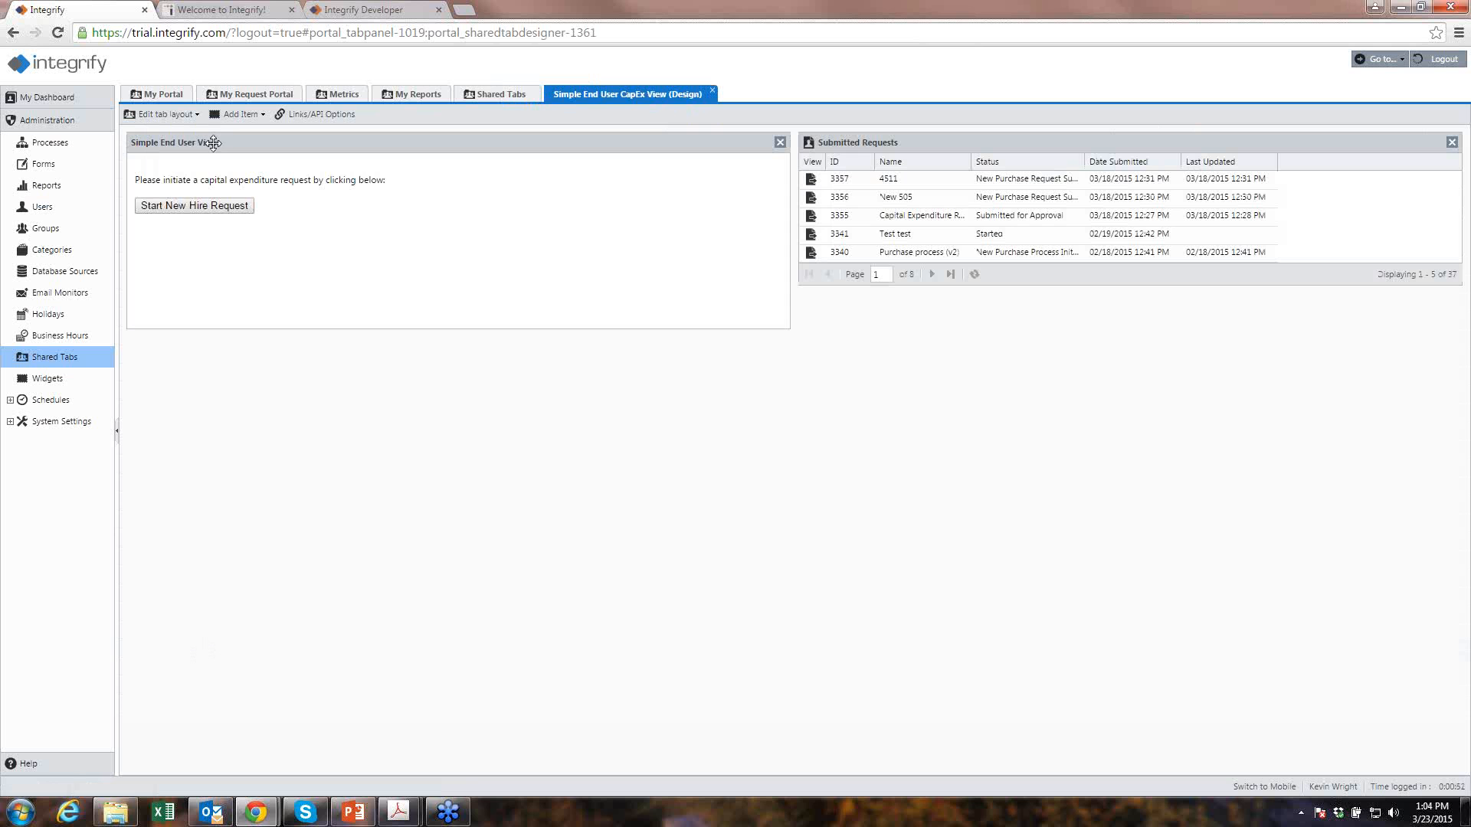
pyautogui.moveTo(218, 178)
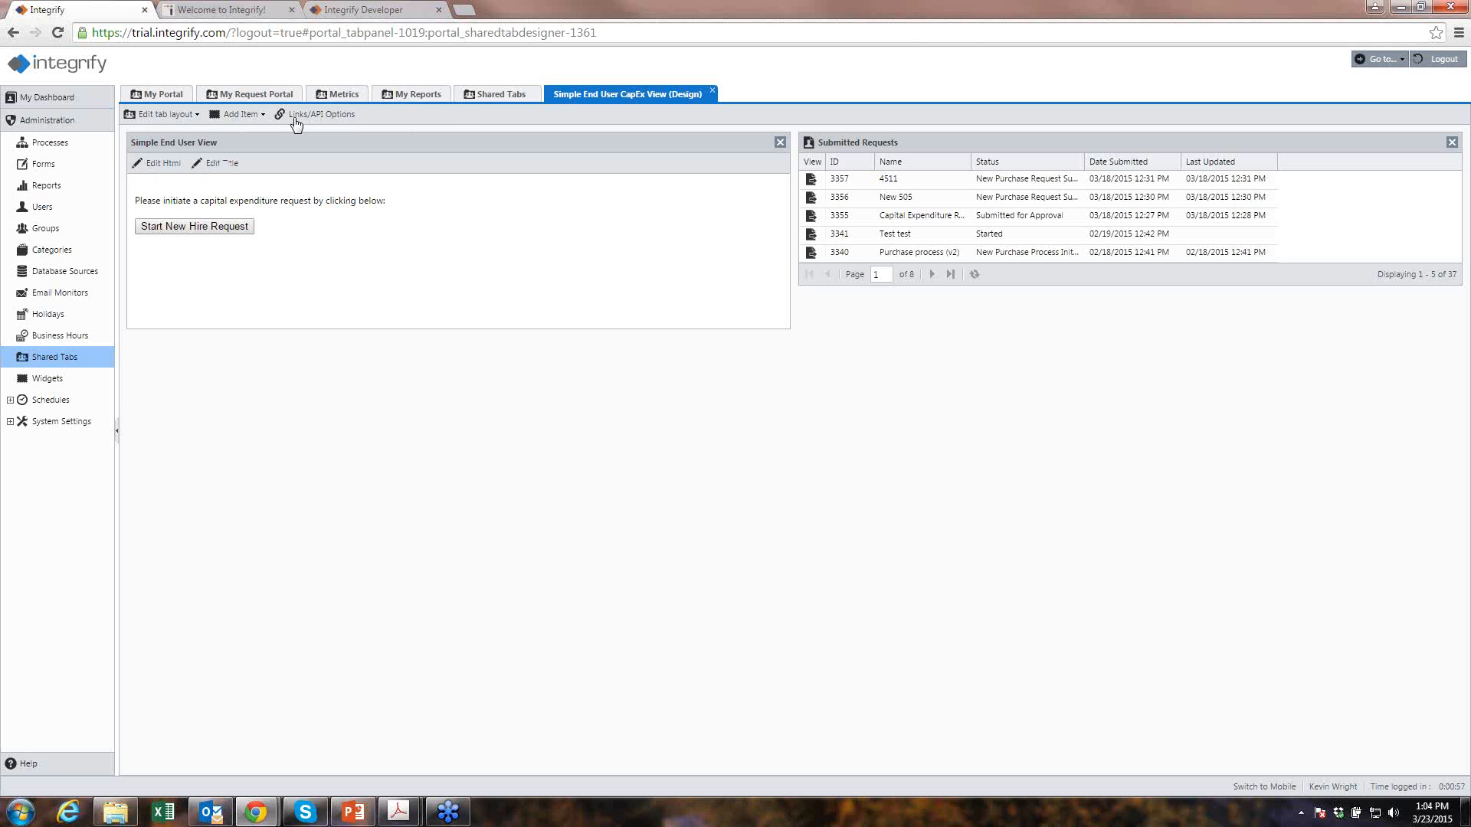
pyautogui.click(190, 115)
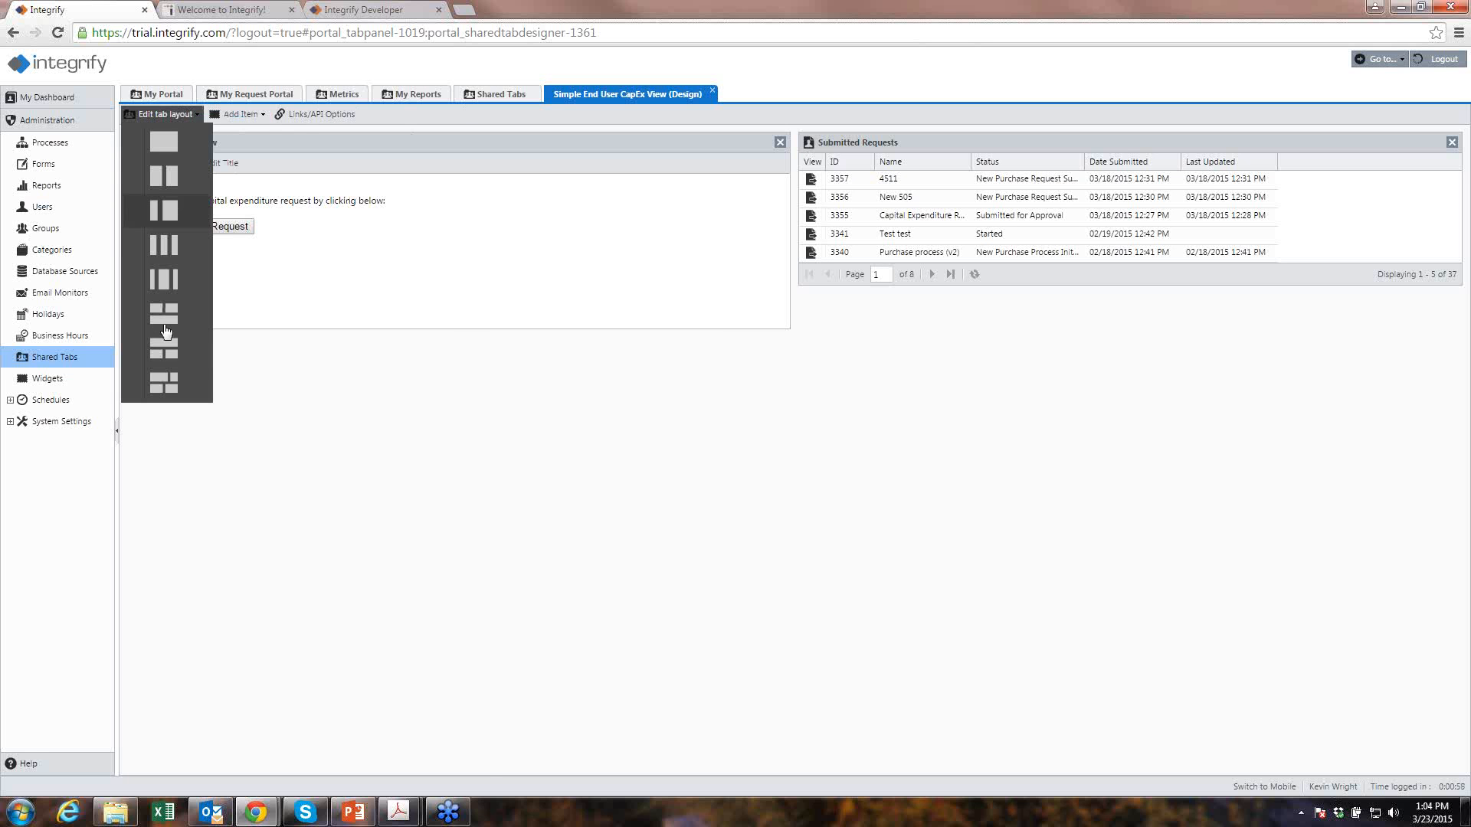
pyautogui.click(240, 115)
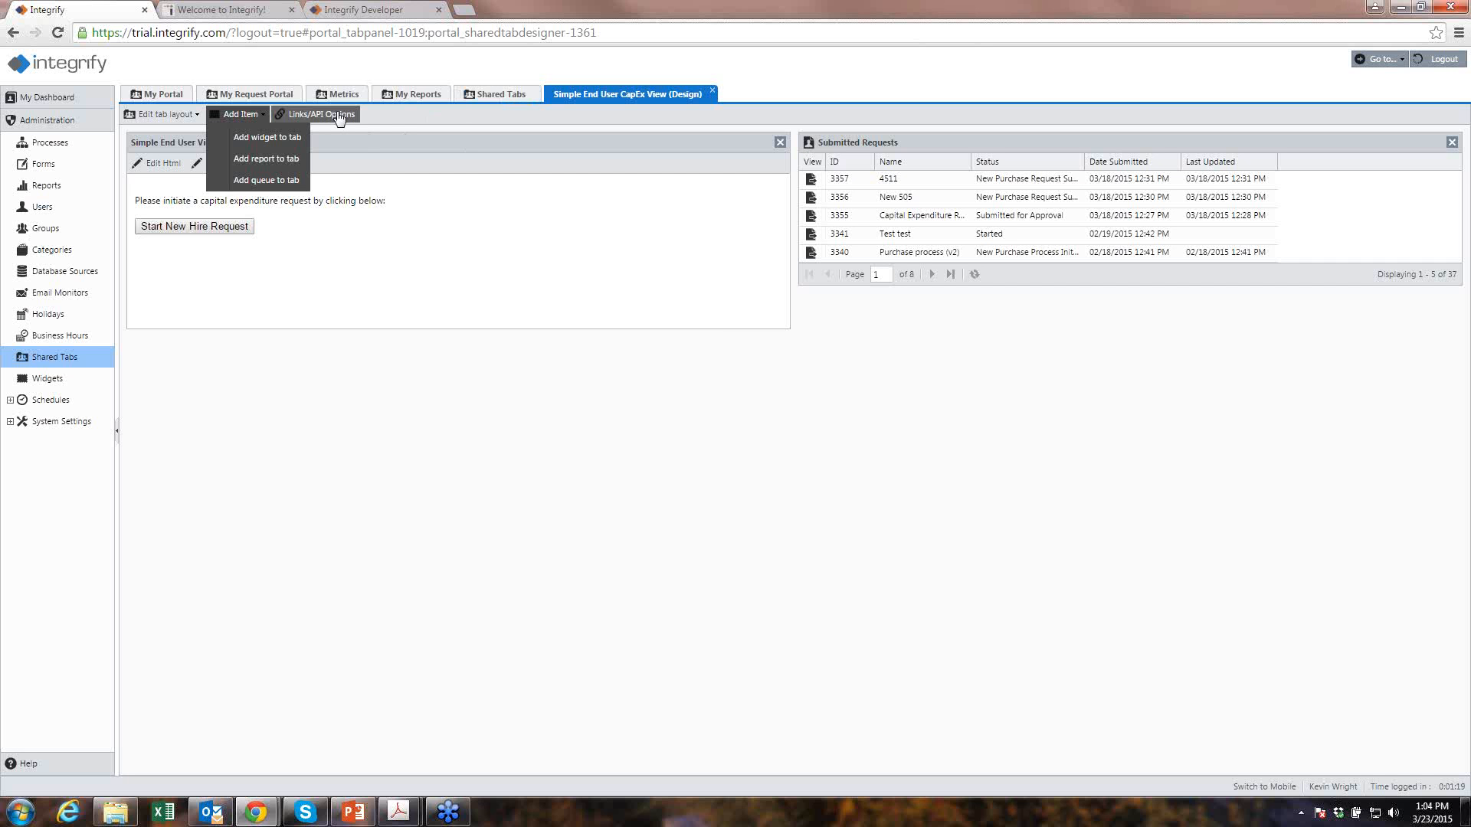
pyautogui.click(162, 114)
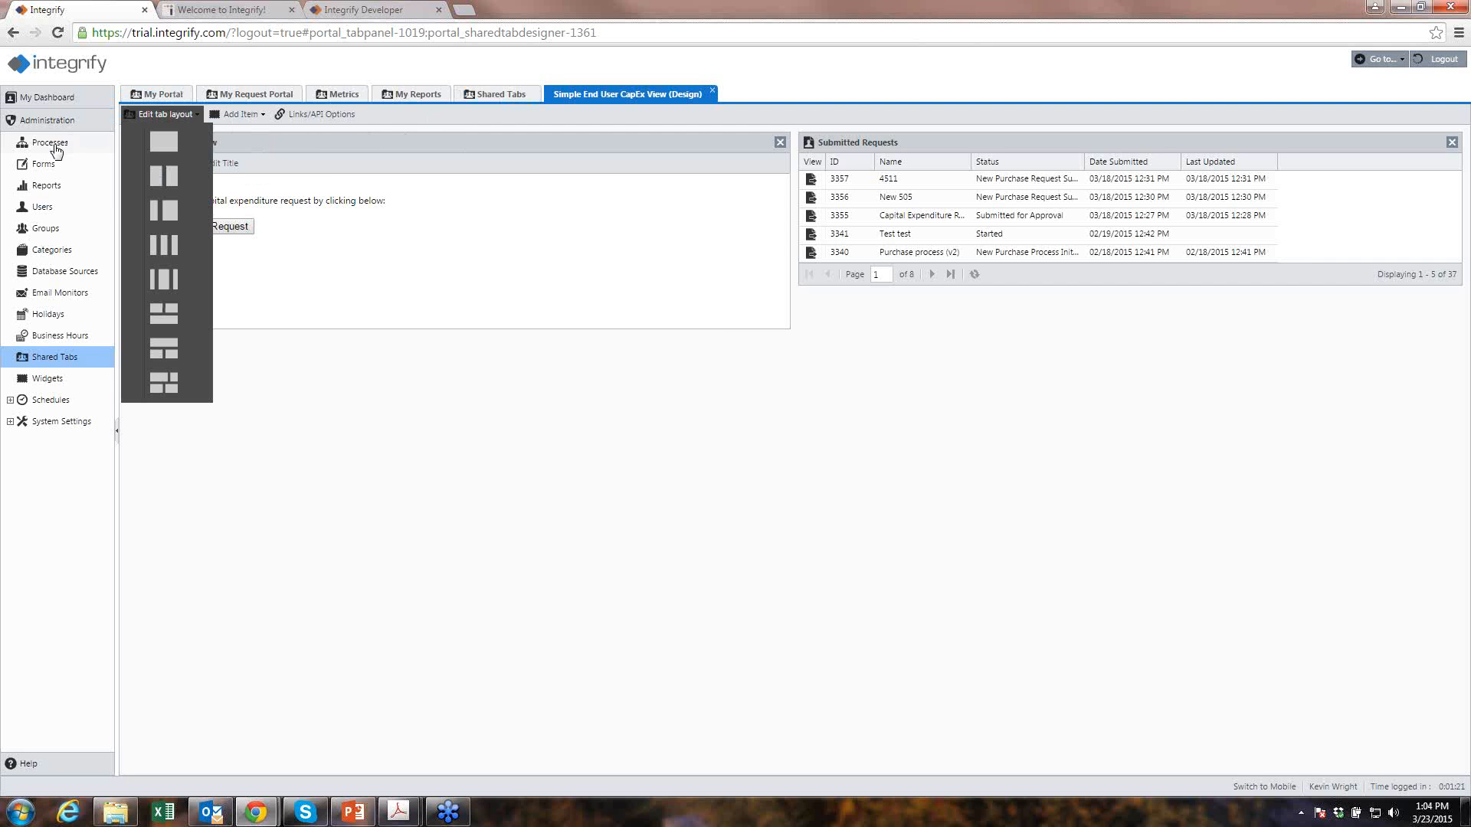
pyautogui.click(454, 121)
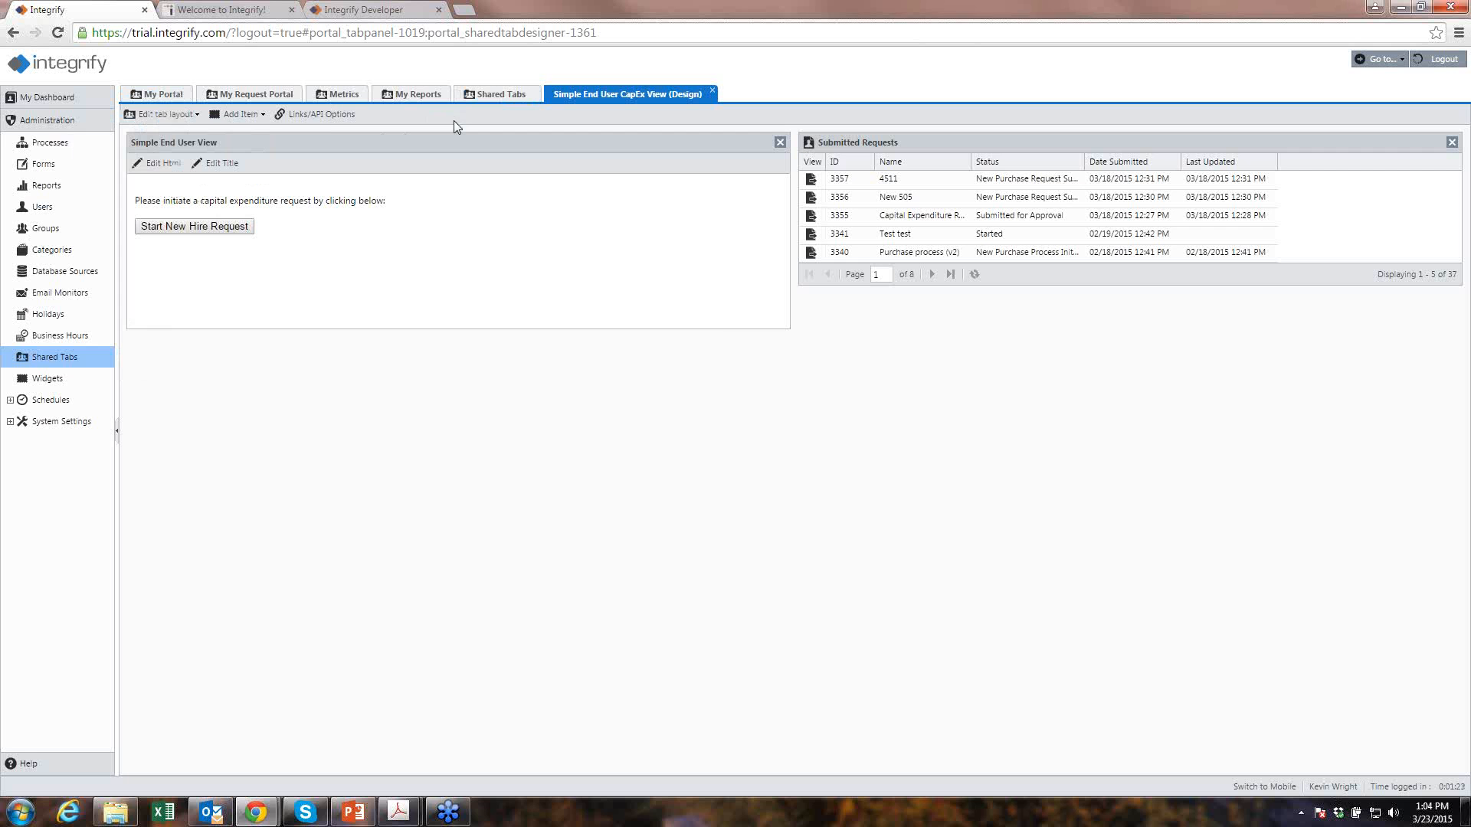
pyautogui.click(24, 150)
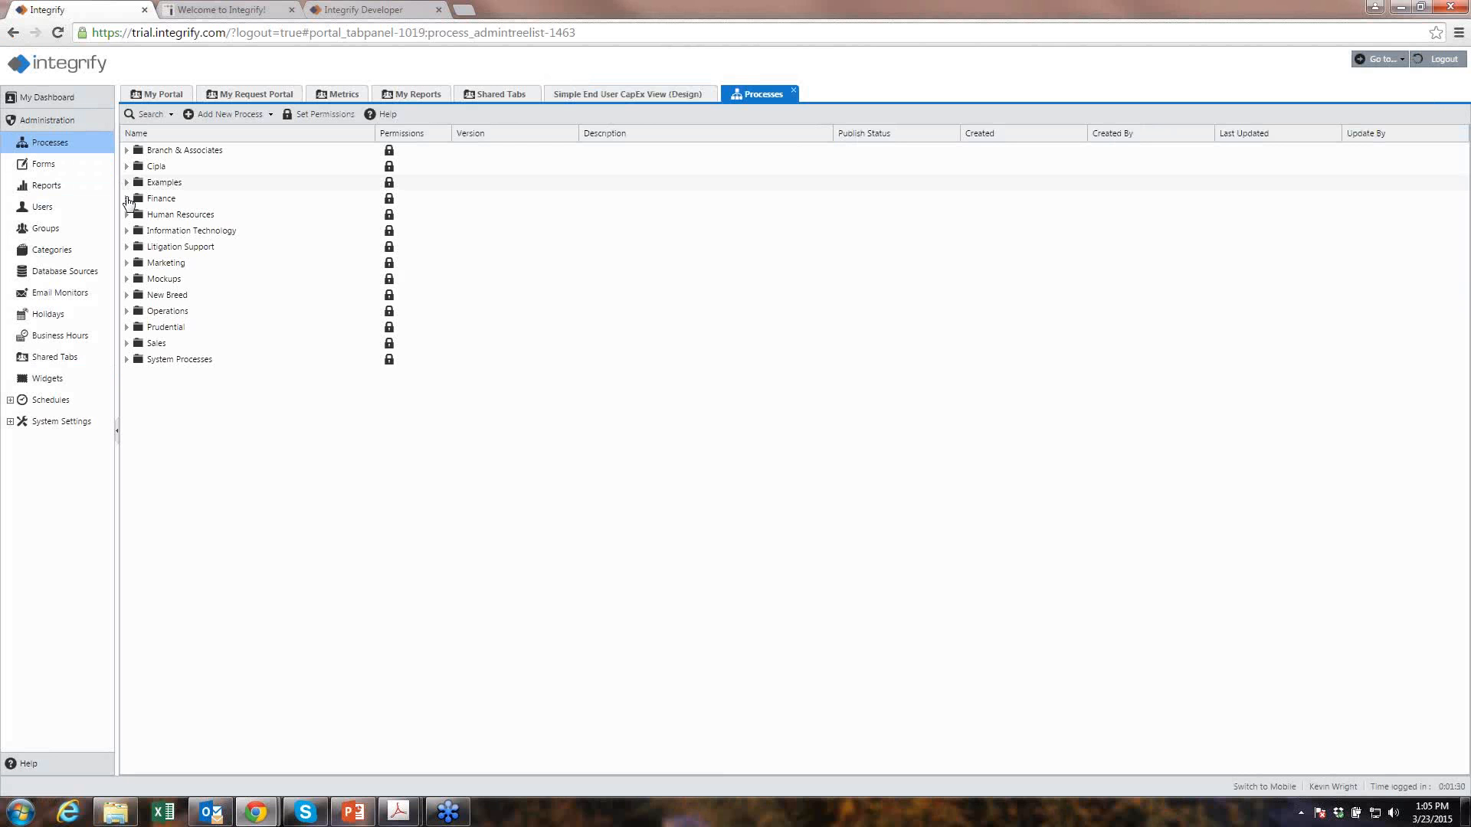
# - Open the Capital Expenditure Request (CER) process from the Finance folder
pyautogui.click(127, 199)
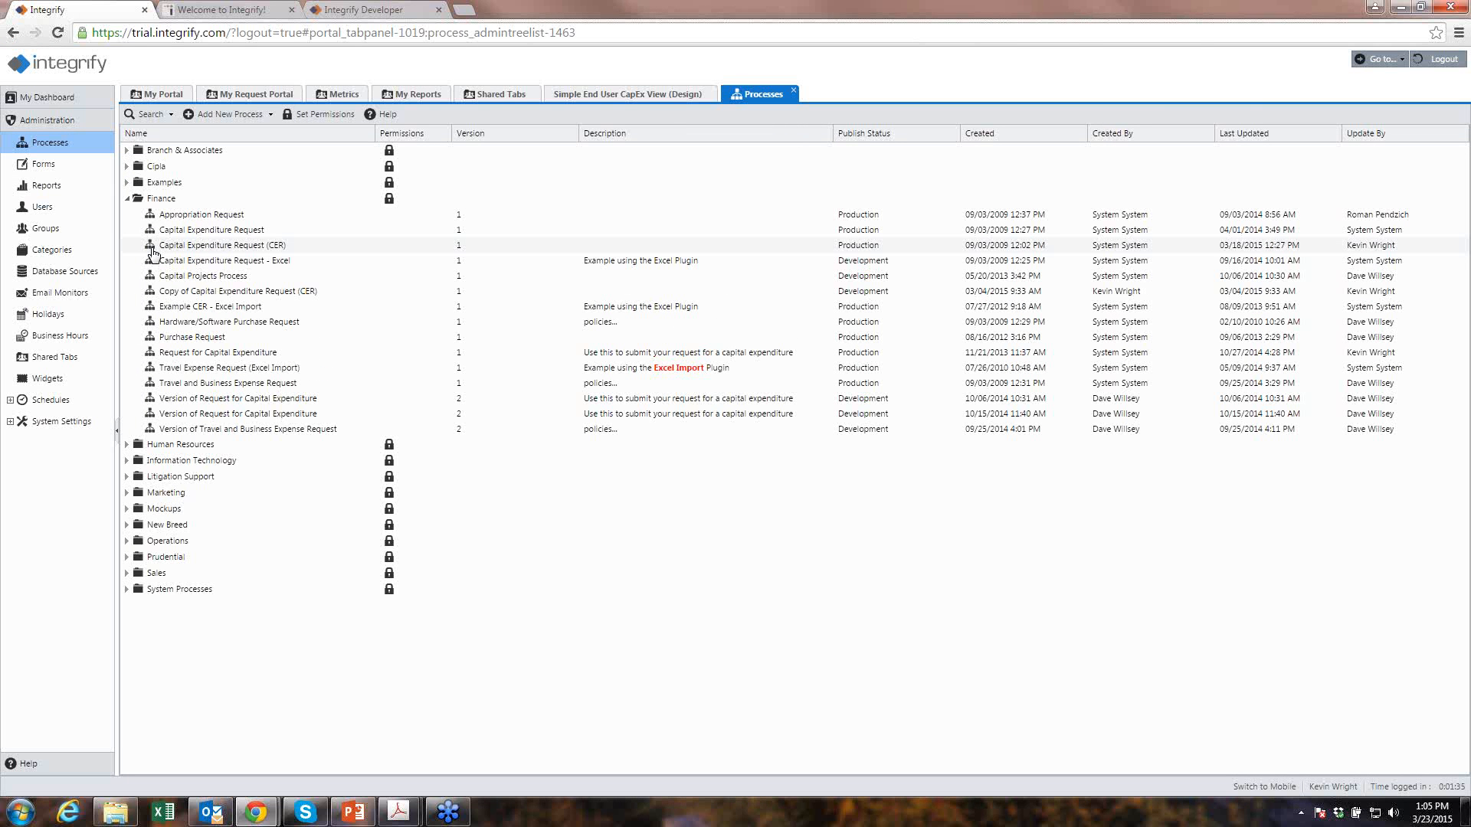
pyautogui.click(152, 251)
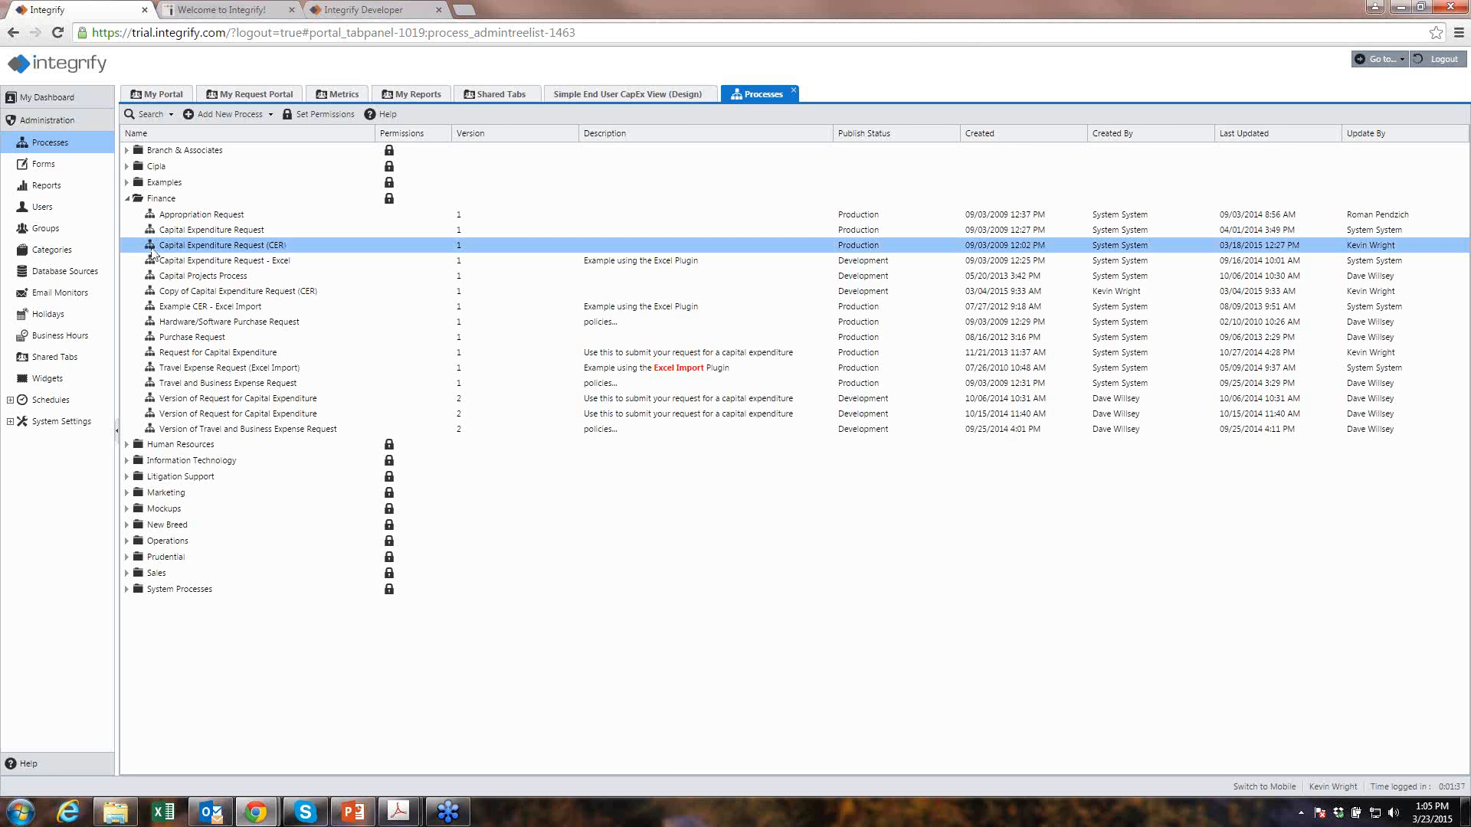
pyautogui.doubleClick(152, 250)
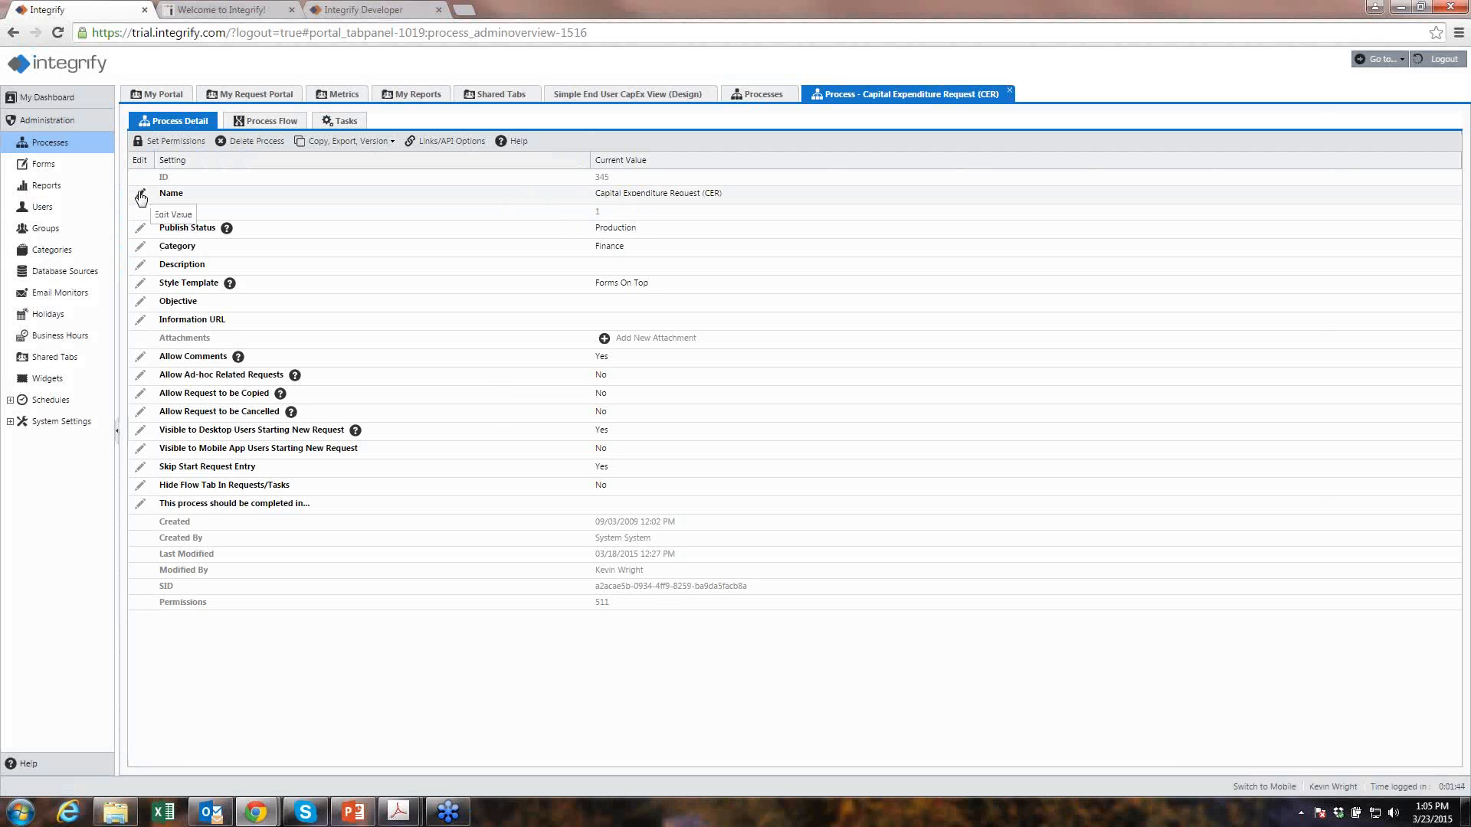
# - Check the Publish Status, leaving it at Production, then display the process flow diagram
pyautogui.click(351, 143)
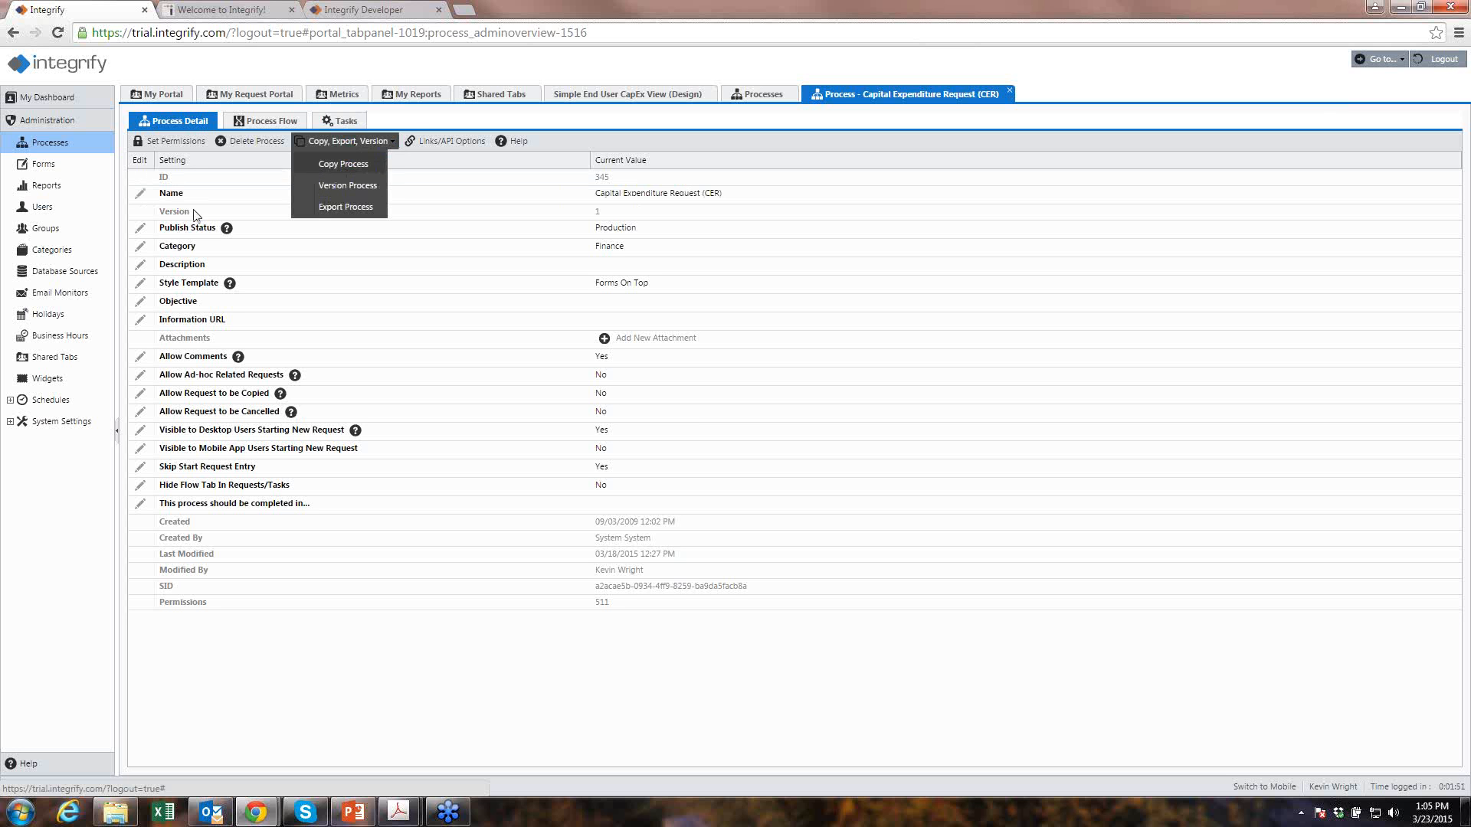
pyautogui.click(140, 230)
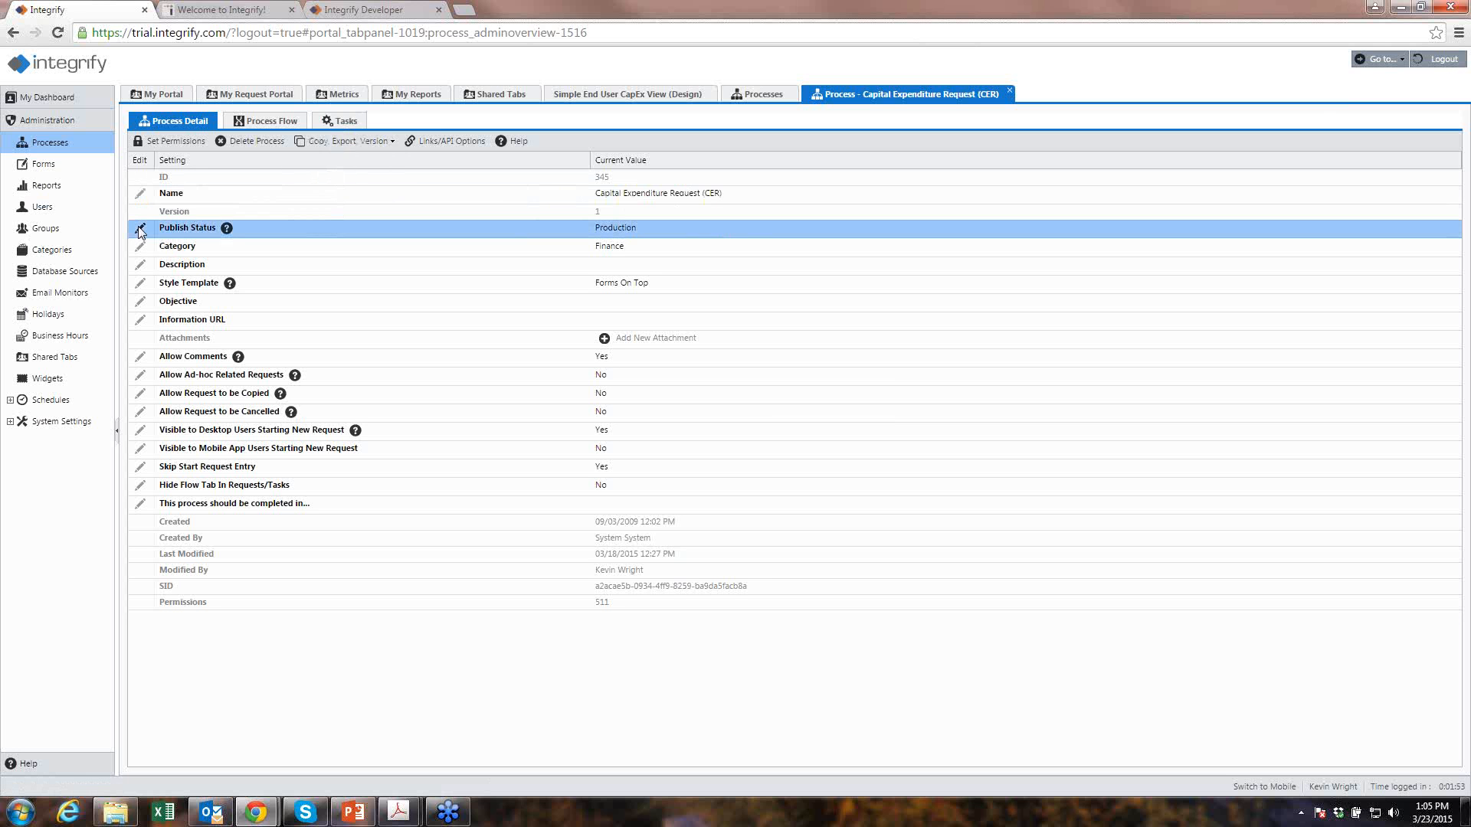
pyautogui.click(875, 421)
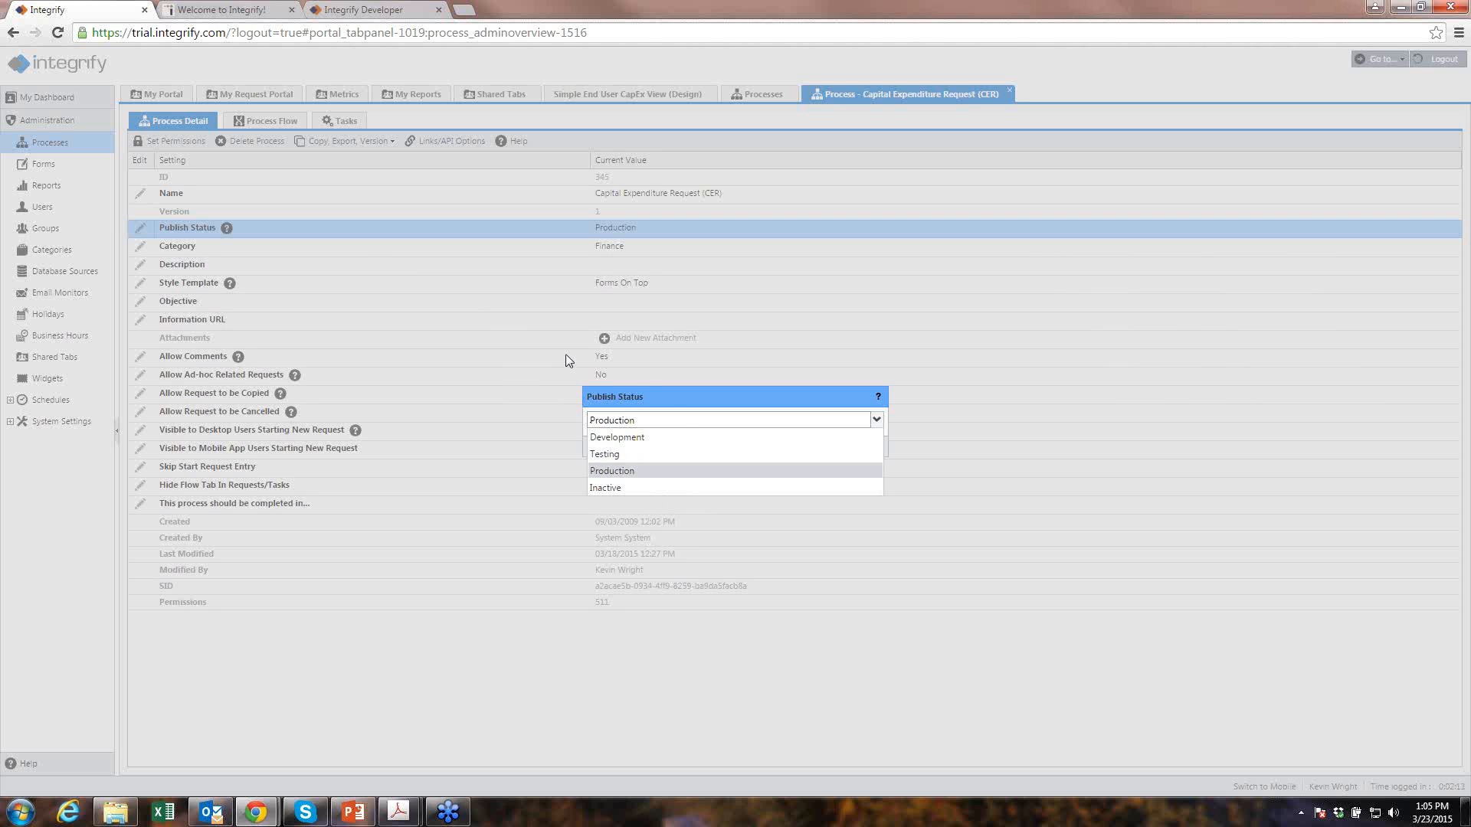
pyautogui.click(679, 418)
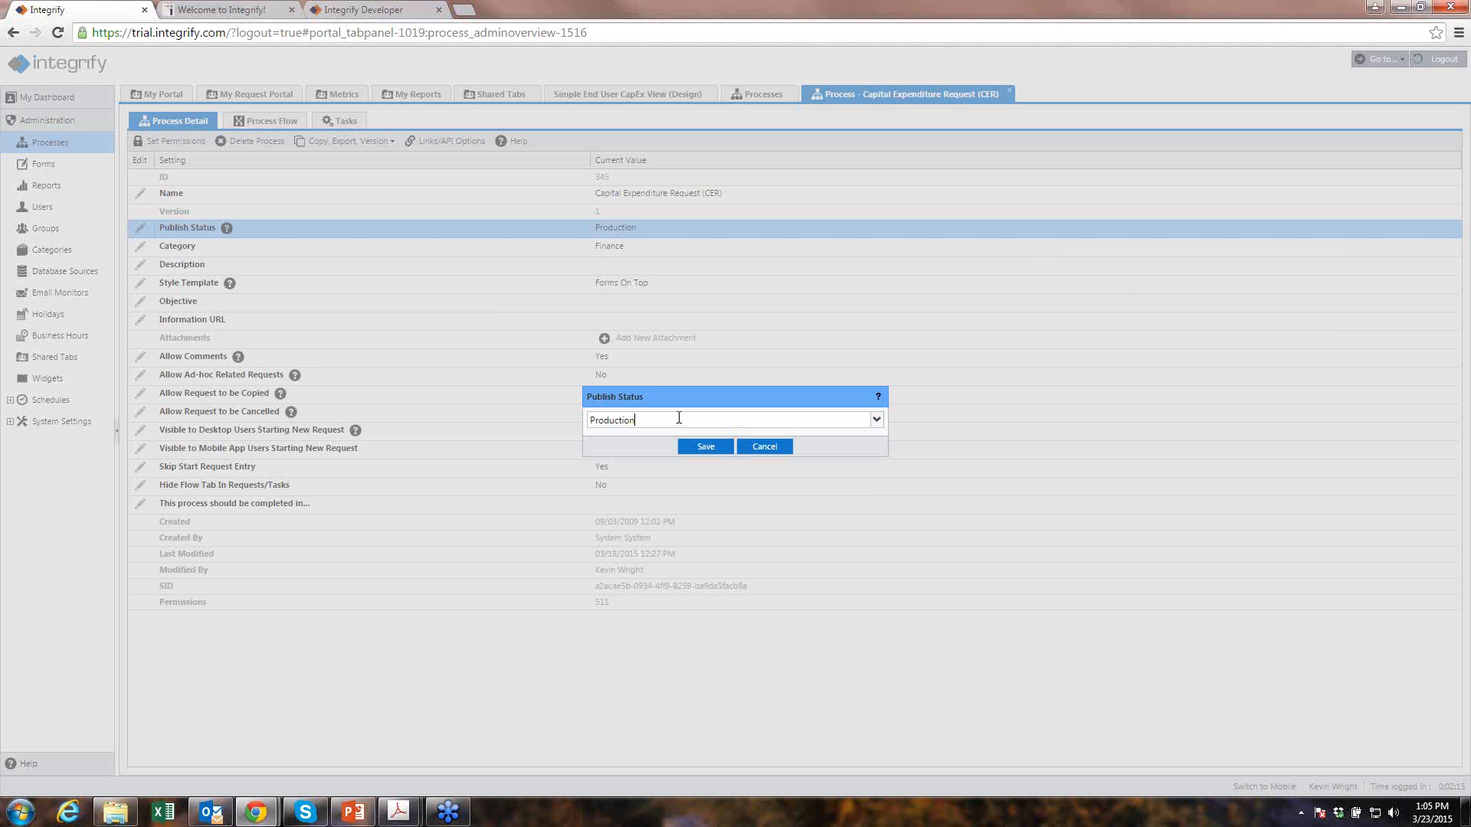
pyautogui.click(772, 448)
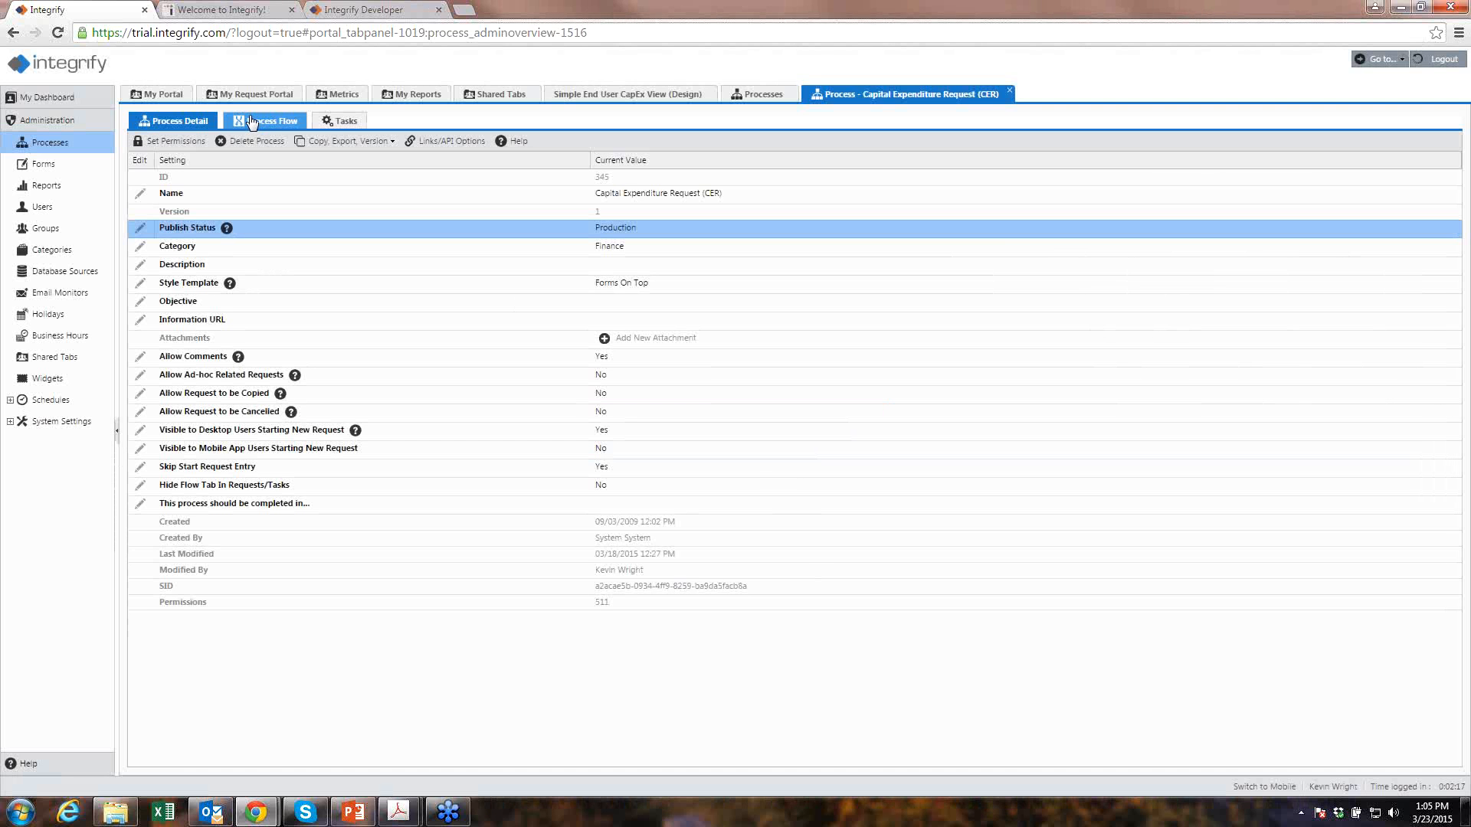
pyautogui.click(251, 123)
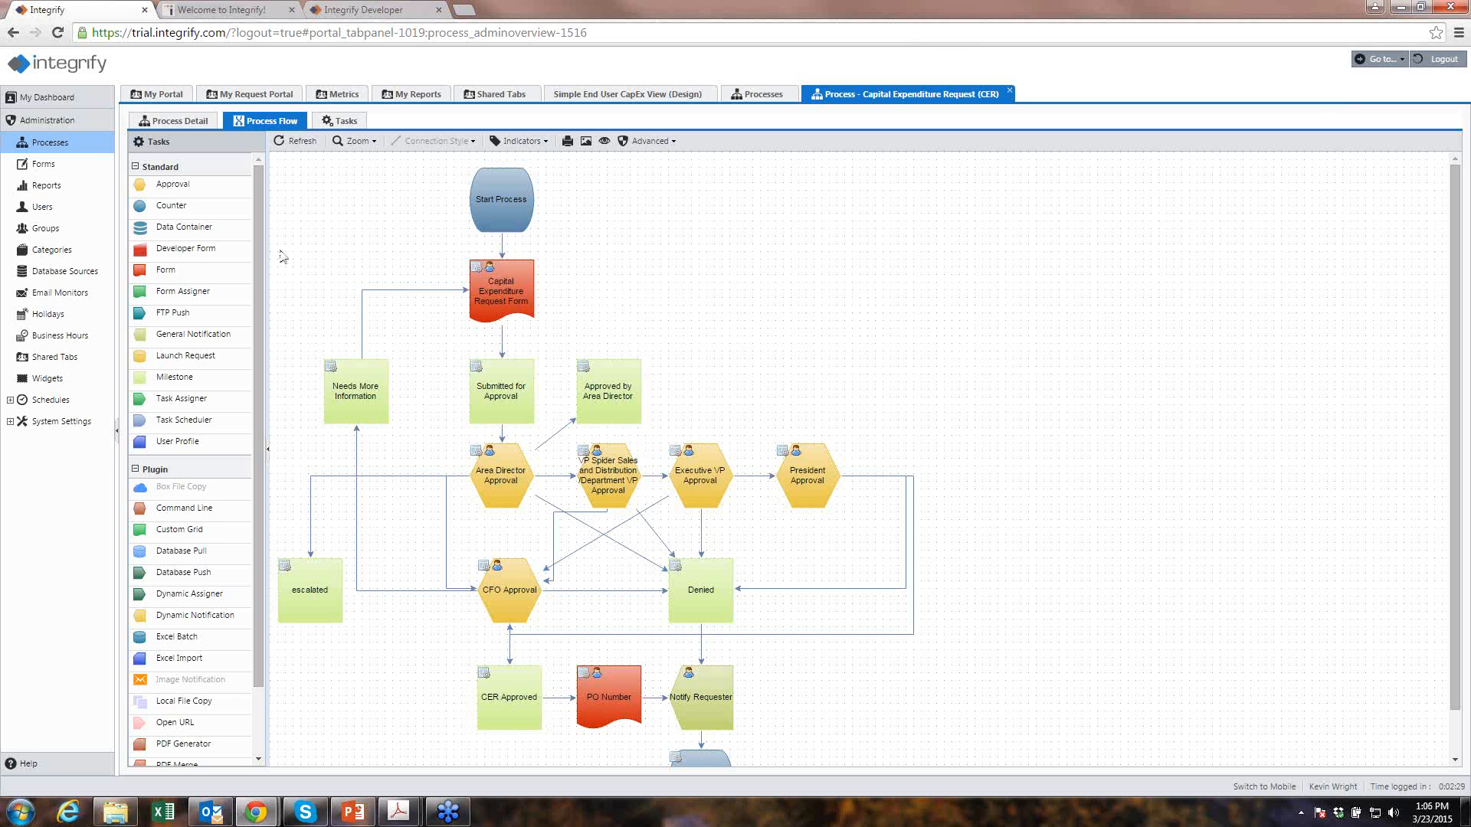
pyautogui.click(521, 477)
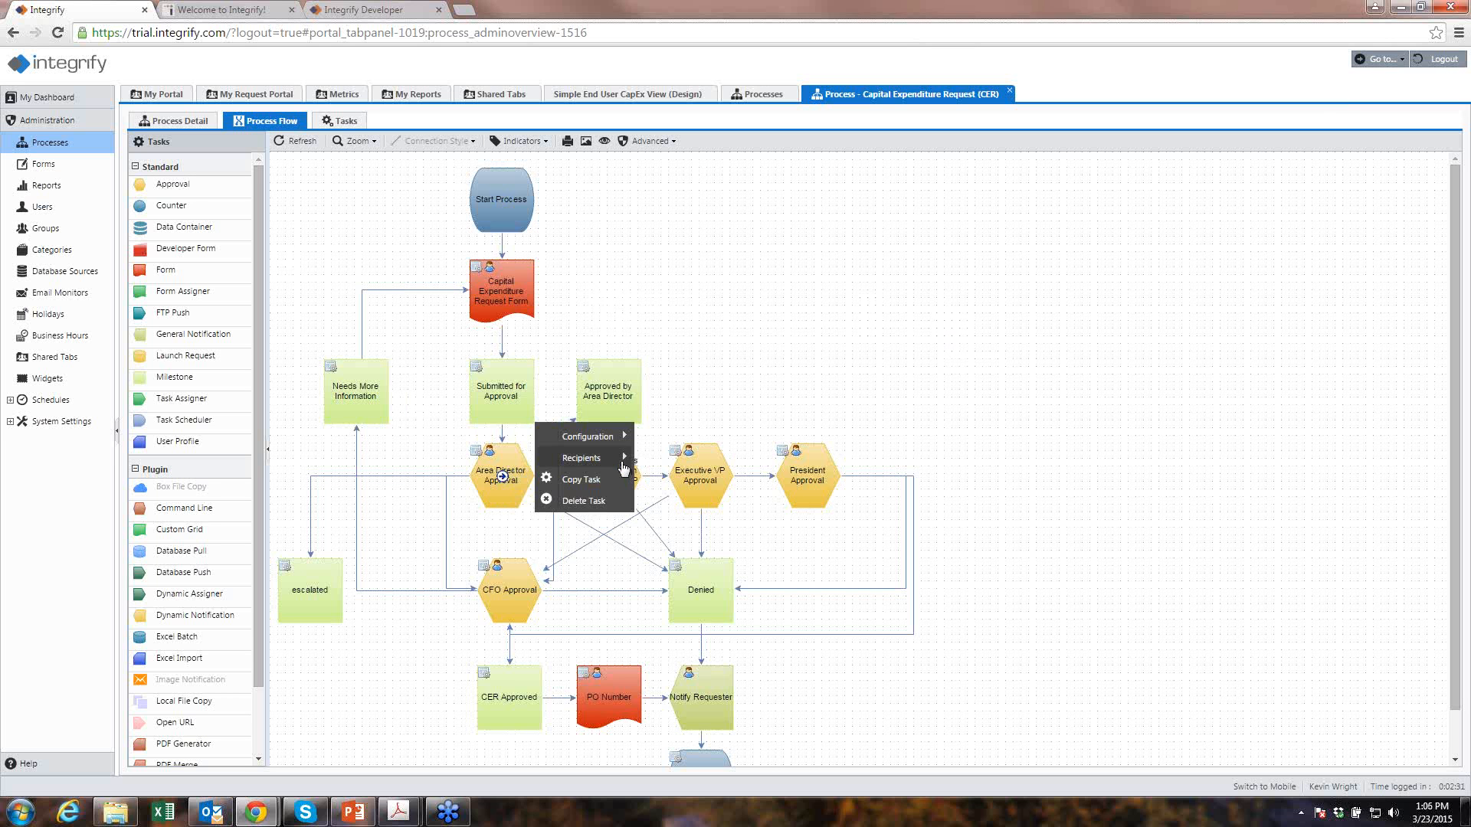
pyautogui.moveTo(591, 464)
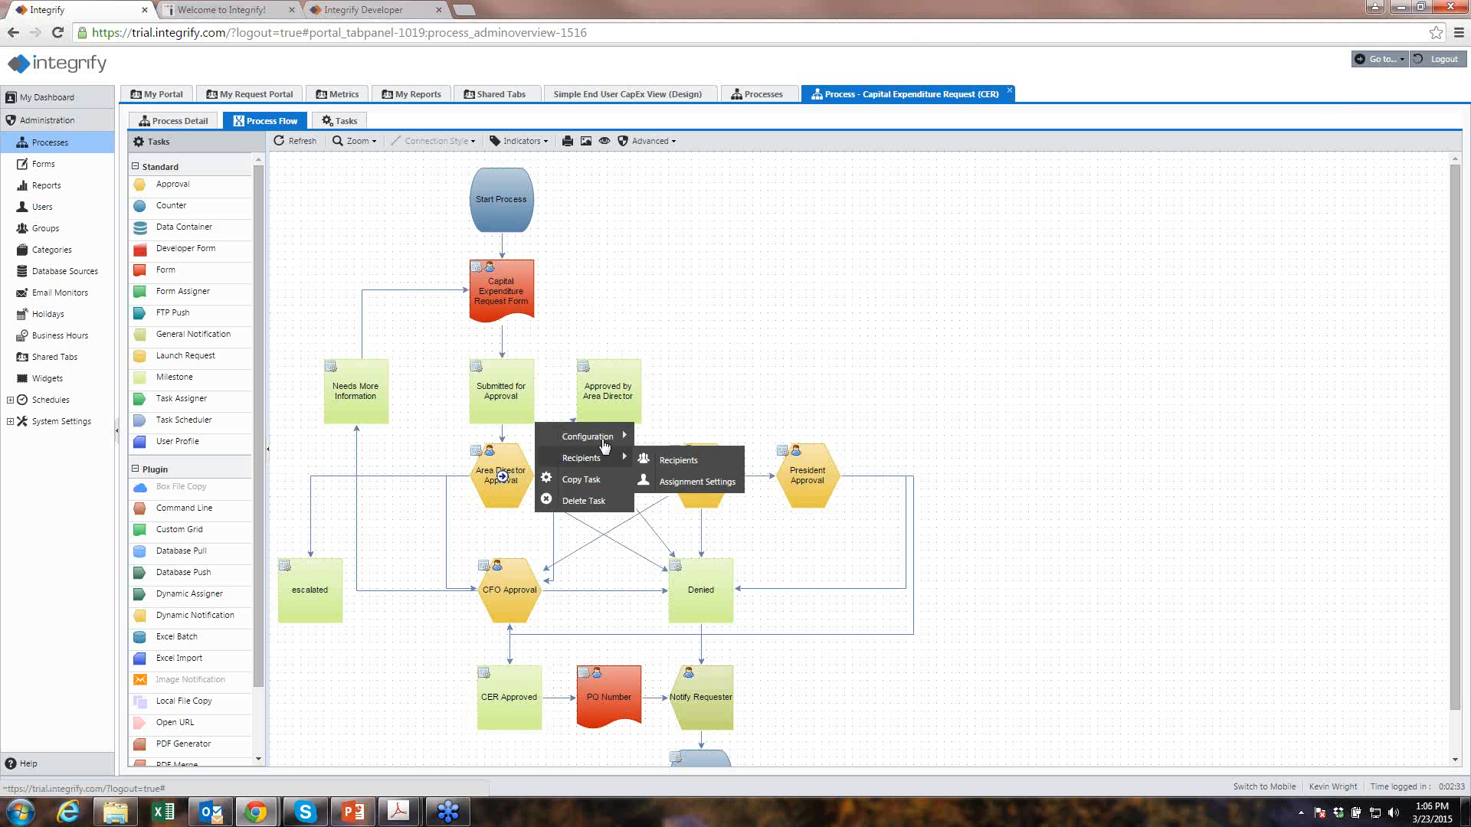
pyautogui.moveTo(612, 435)
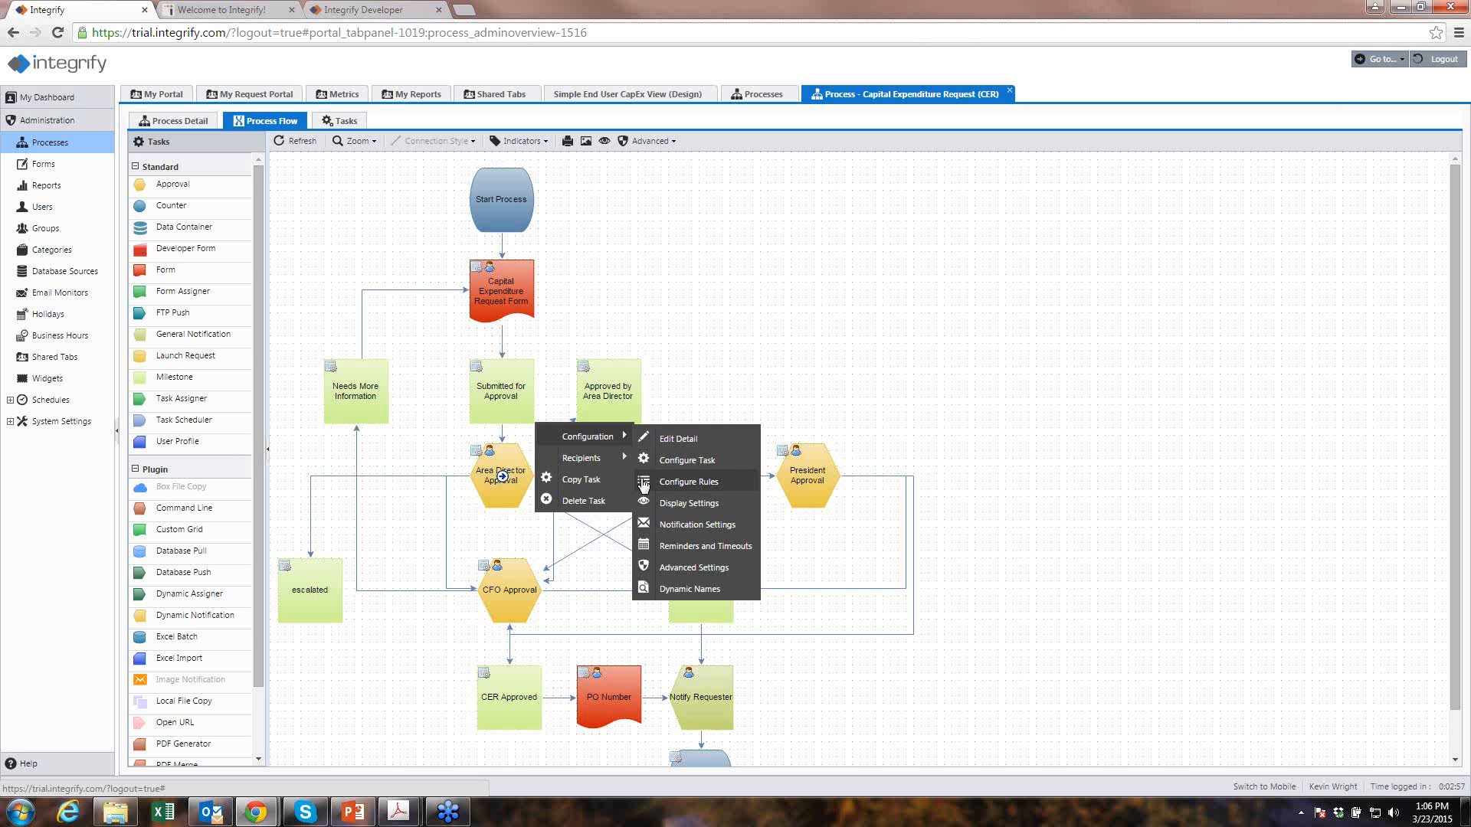
pyautogui.click(727, 350)
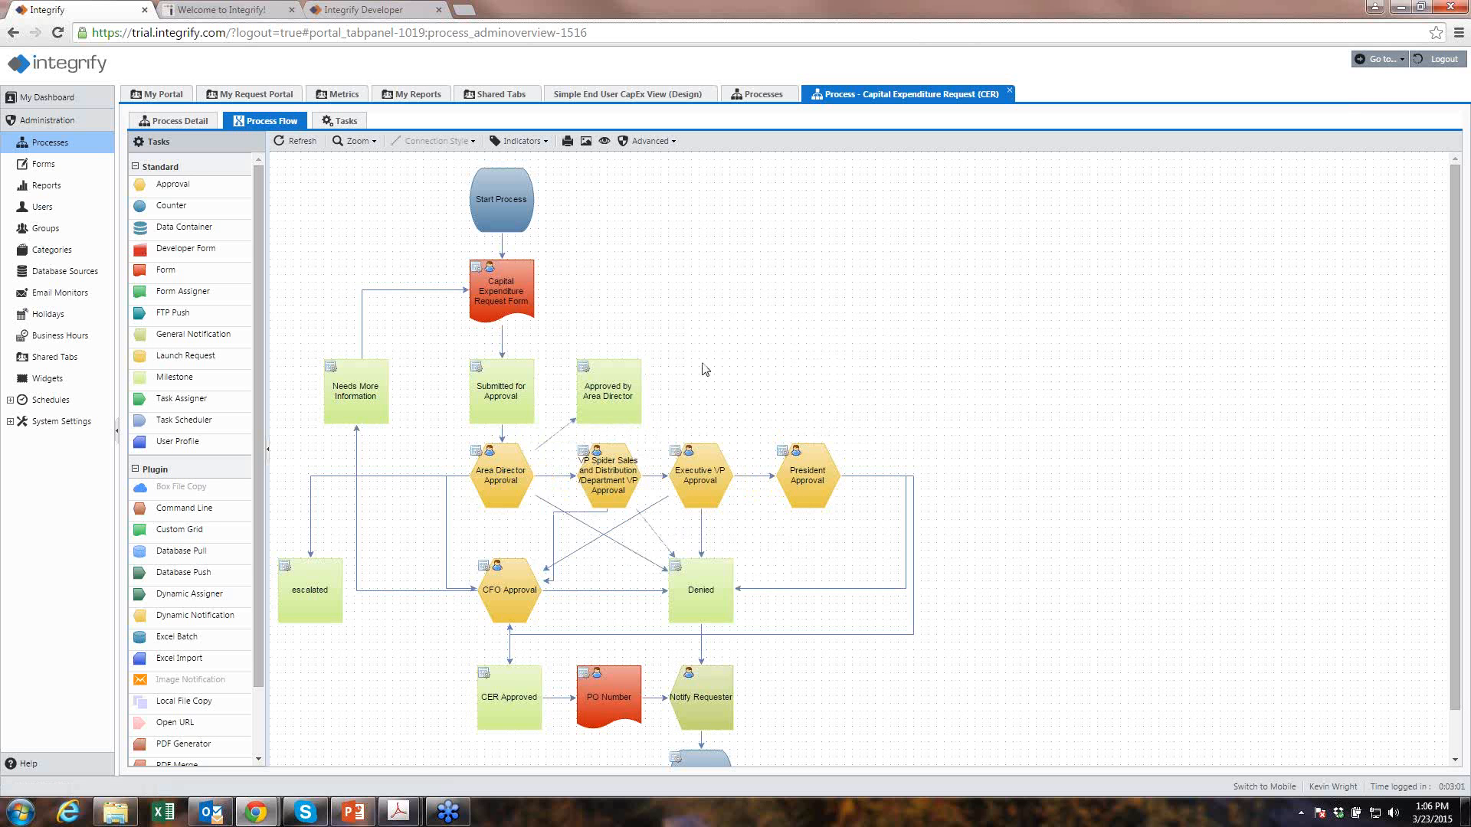
pyautogui.click(494, 484)
pyautogui.moveTo(709, 492)
pyautogui.moveTo(819, 435)
pyautogui.click(497, 404)
pyautogui.scroll(-2, 245, 559)
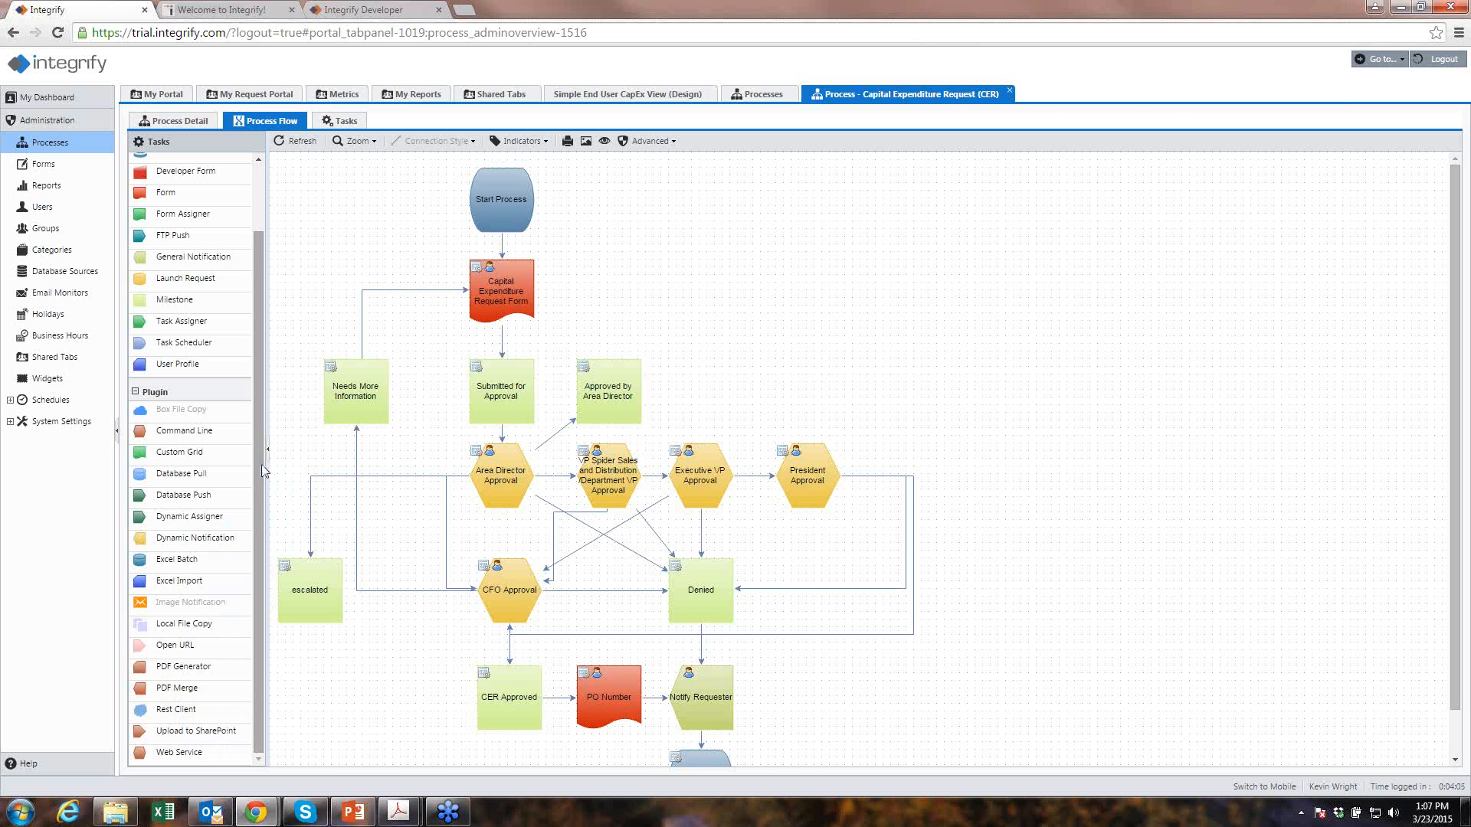
pyautogui.moveTo(258, 458); pyautogui.dragTo(255, 356)
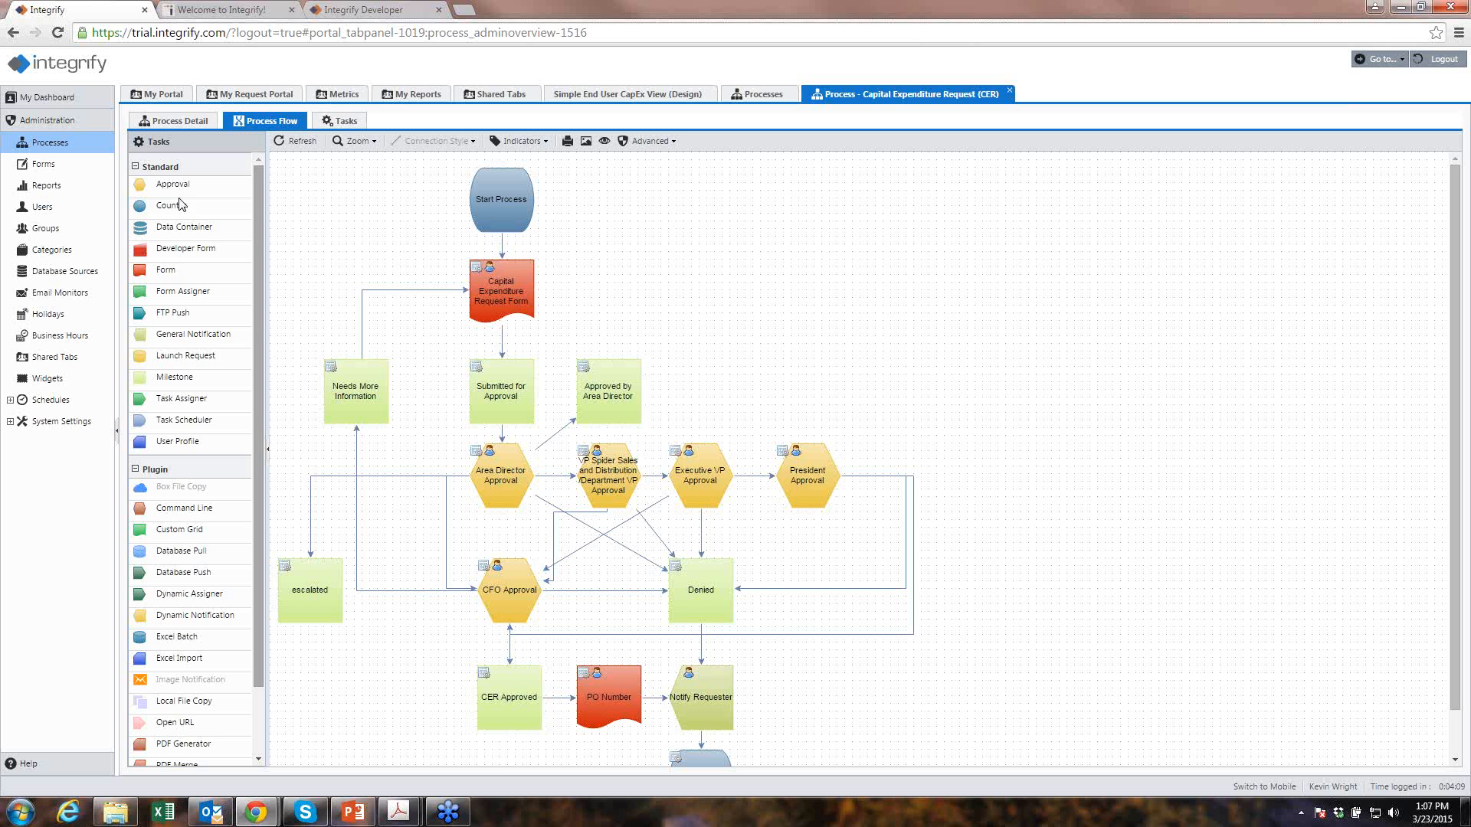
pyautogui.rightClick(833, 459)
pyautogui.click(815, 426)
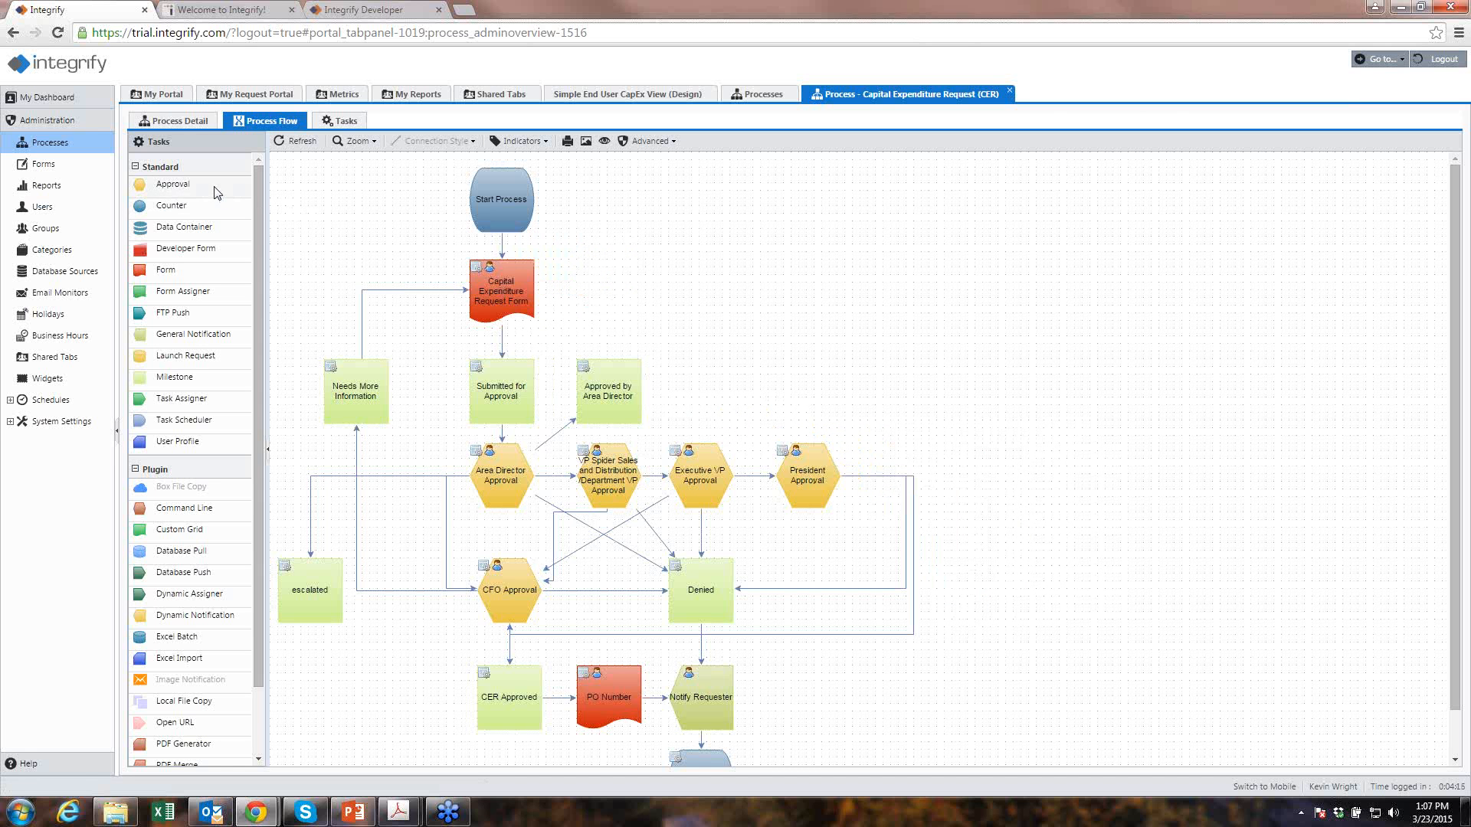
# - Place a new Approval task on the canvas named 'board approvel'
pyautogui.moveTo(216, 191); pyautogui.dragTo(781, 304)
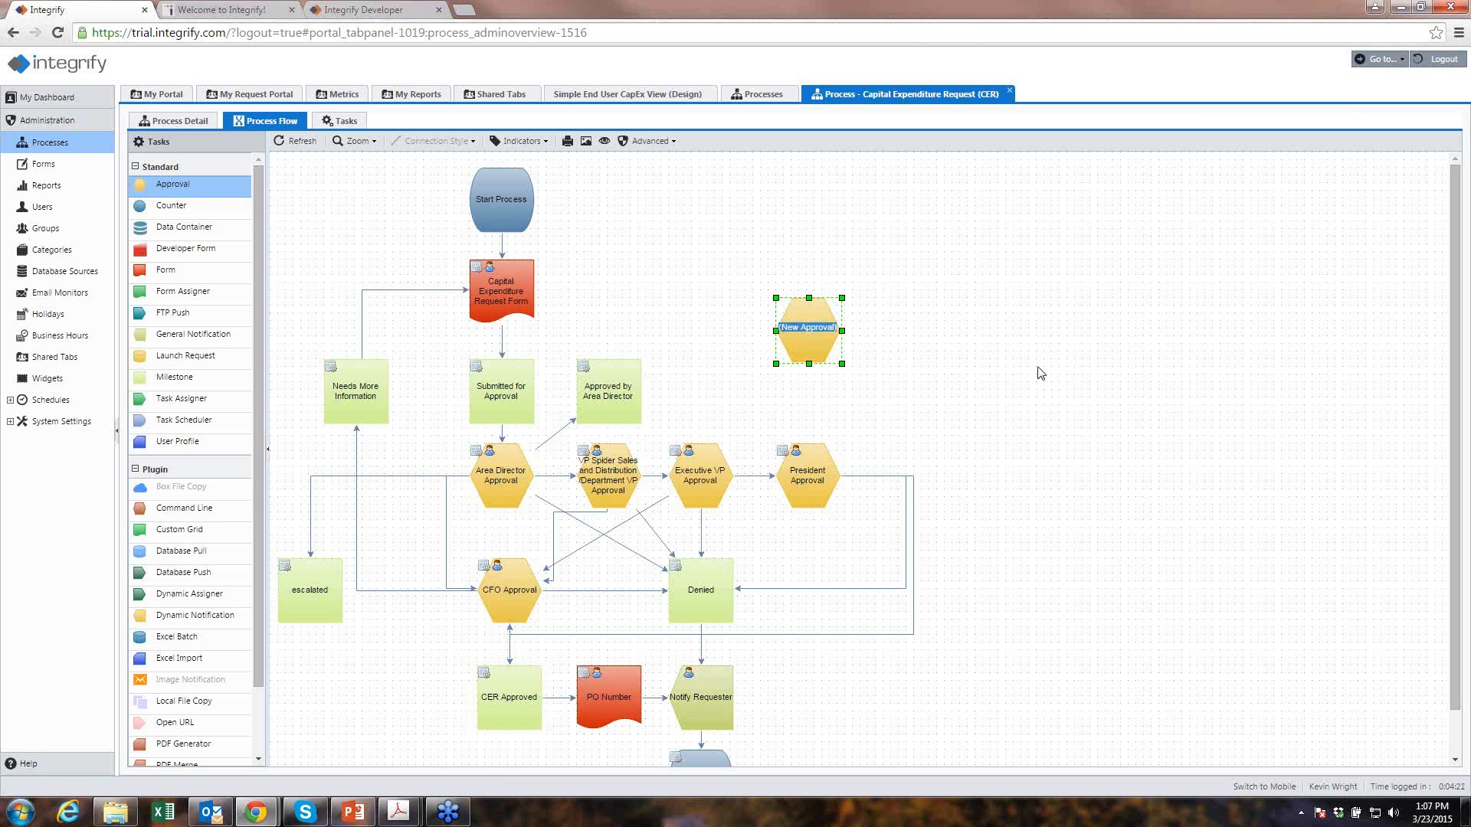
pyautogui.write('board approve')
pyautogui.write('l')
pyautogui.click(1040, 373)
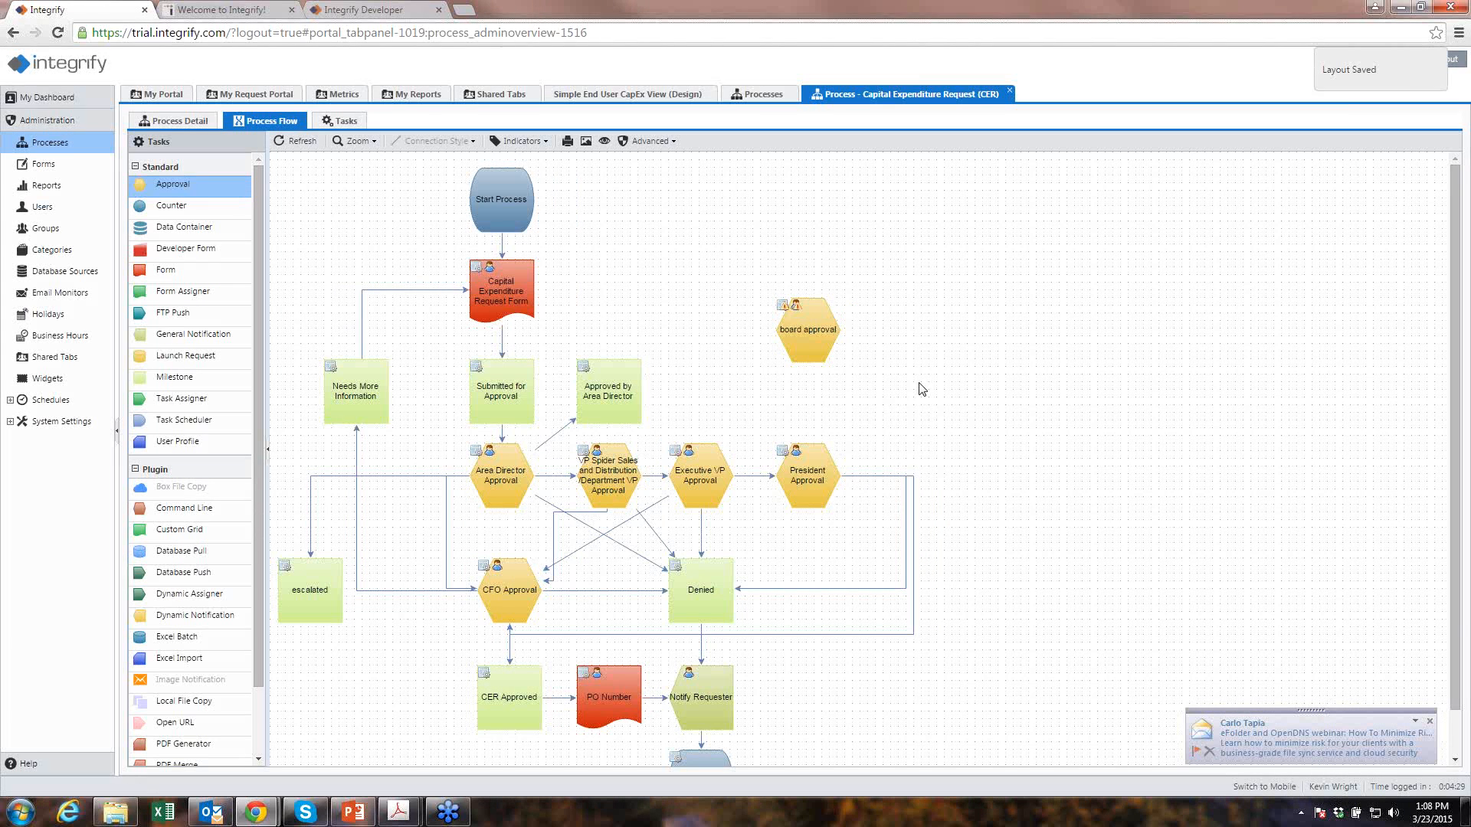
# - Connect President Approval to the board approval task and bring up the new task's options
pyautogui.rightClick(827, 475)
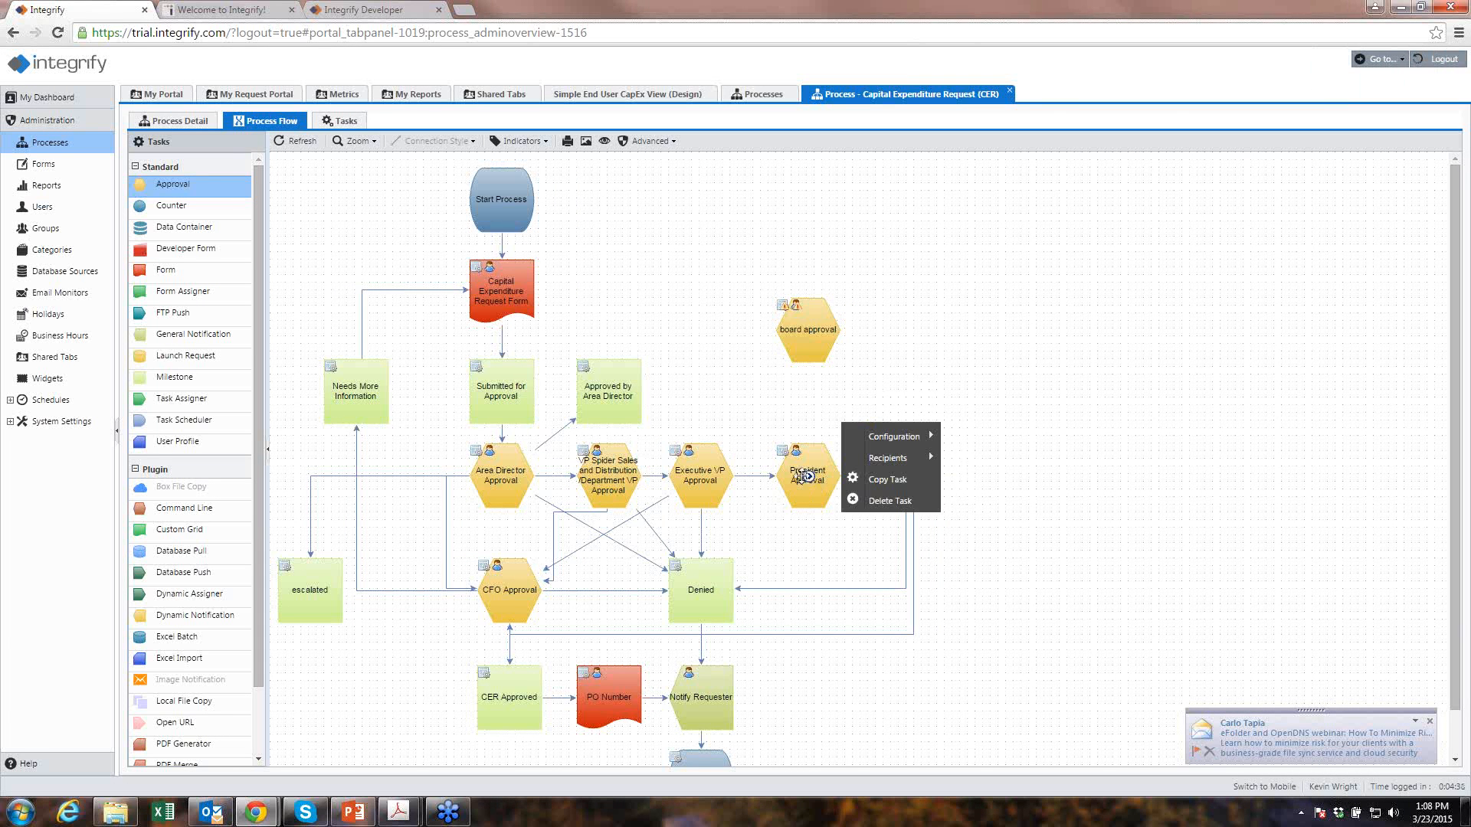
pyautogui.click(805, 478)
pyautogui.moveTo(810, 342)
pyautogui.mouseDown()
pyautogui.moveTo(805, 486)
pyautogui.moveTo(811, 328)
pyautogui.mouseUp()
pyautogui.rightClick(808, 477)
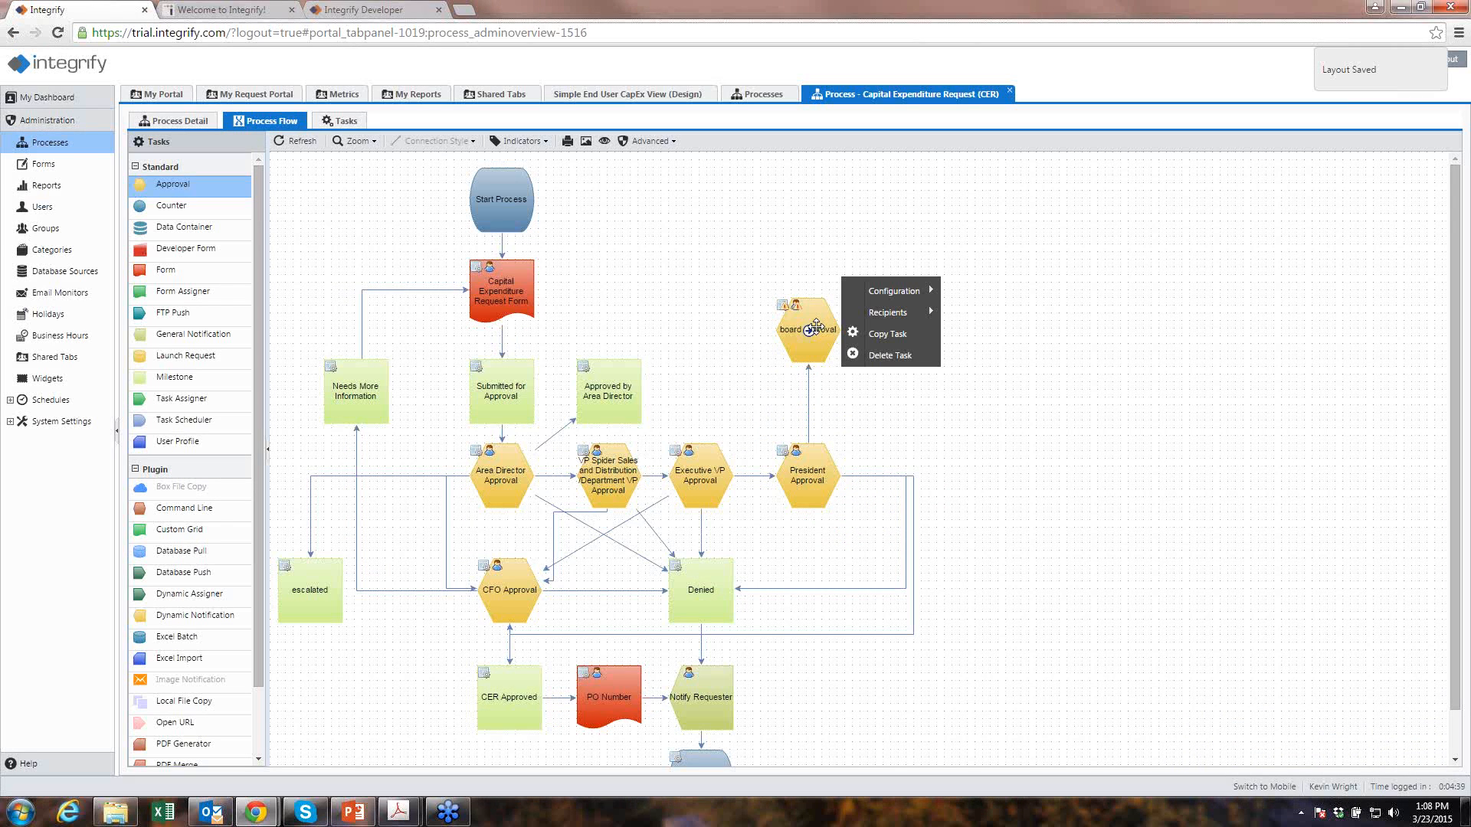
pyautogui.moveTo(911, 293)
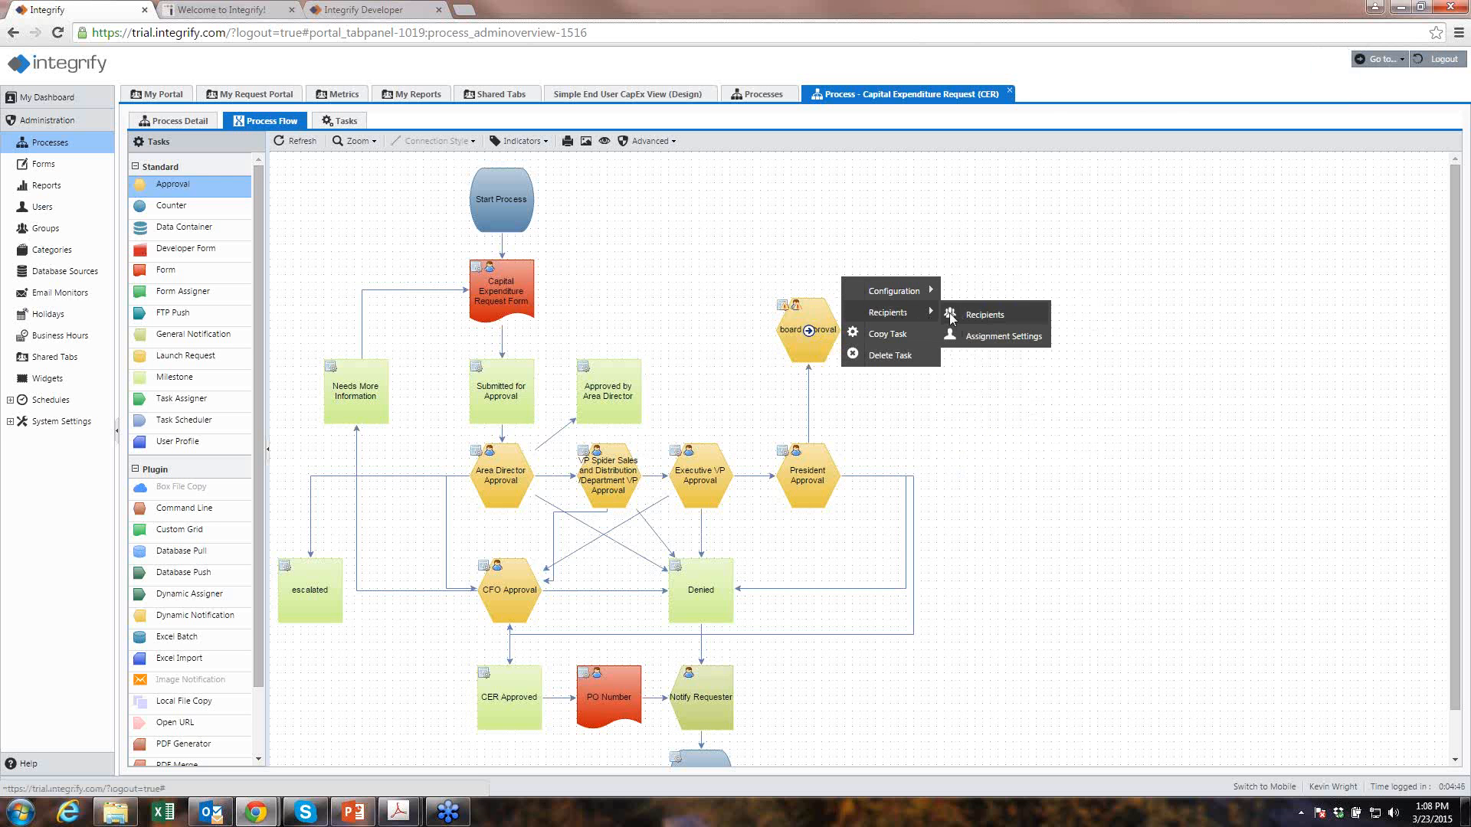
# - Add two contacts as recipients of the board approval task
pyautogui.click(984, 315)
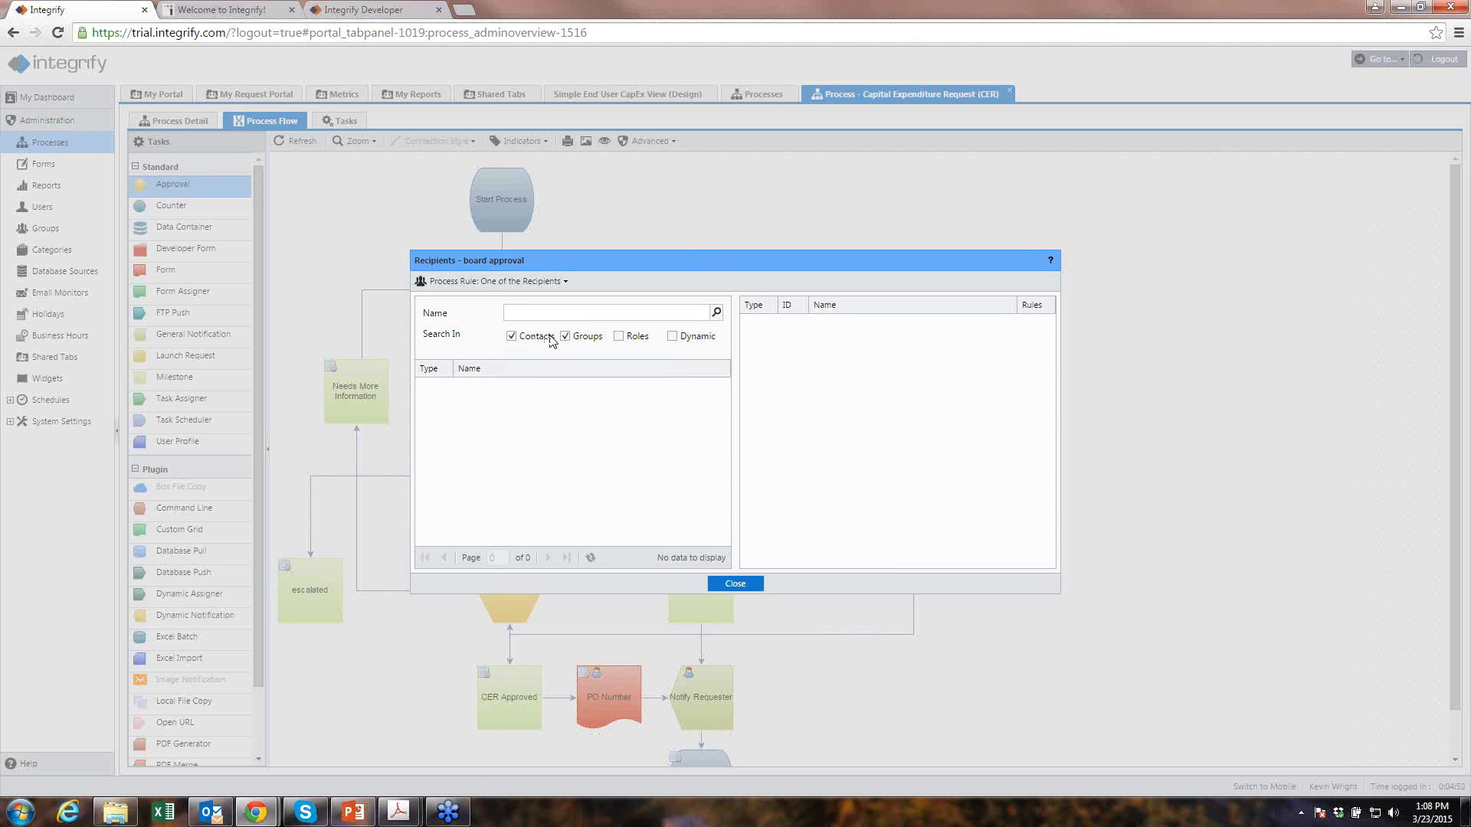
pyautogui.click(718, 314)
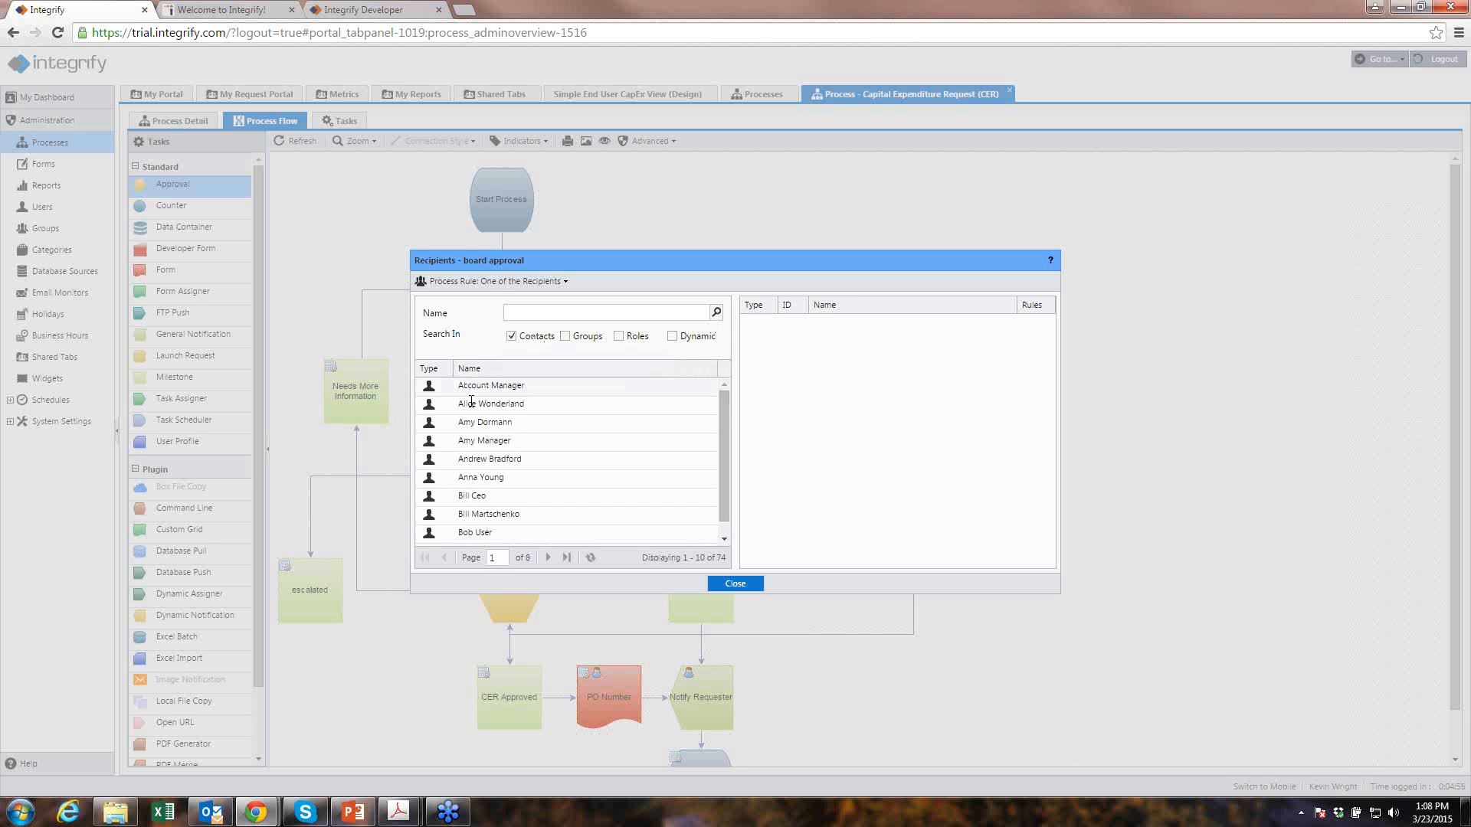
pyautogui.moveTo(472, 404); pyautogui.dragTo(827, 390)
pyautogui.moveTo(503, 421); pyautogui.dragTo(845, 395)
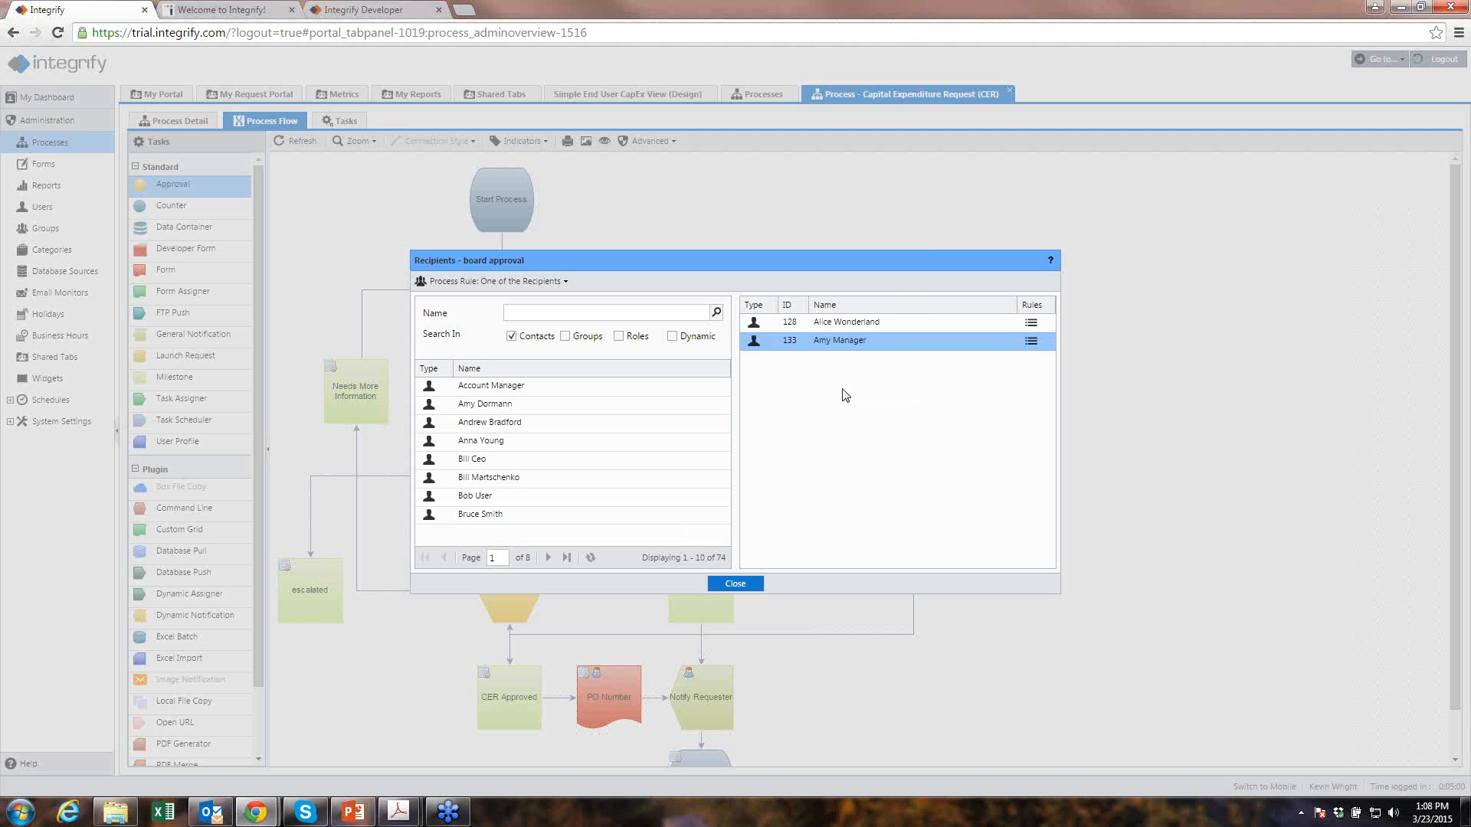
# - Set the recipients' process rule to Each in Order and close the dialog
pyautogui.click(522, 285)
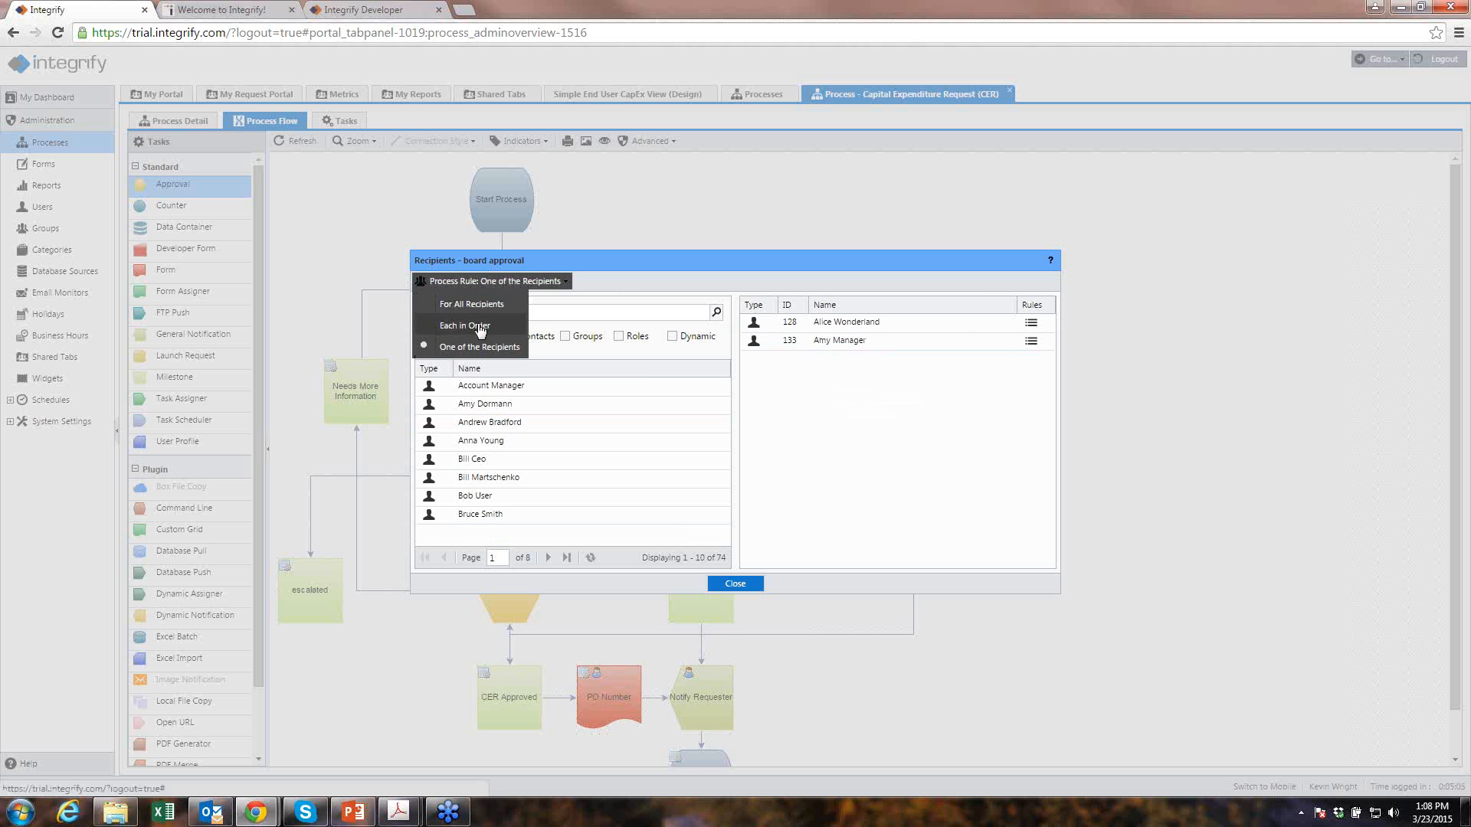
pyautogui.click(480, 327)
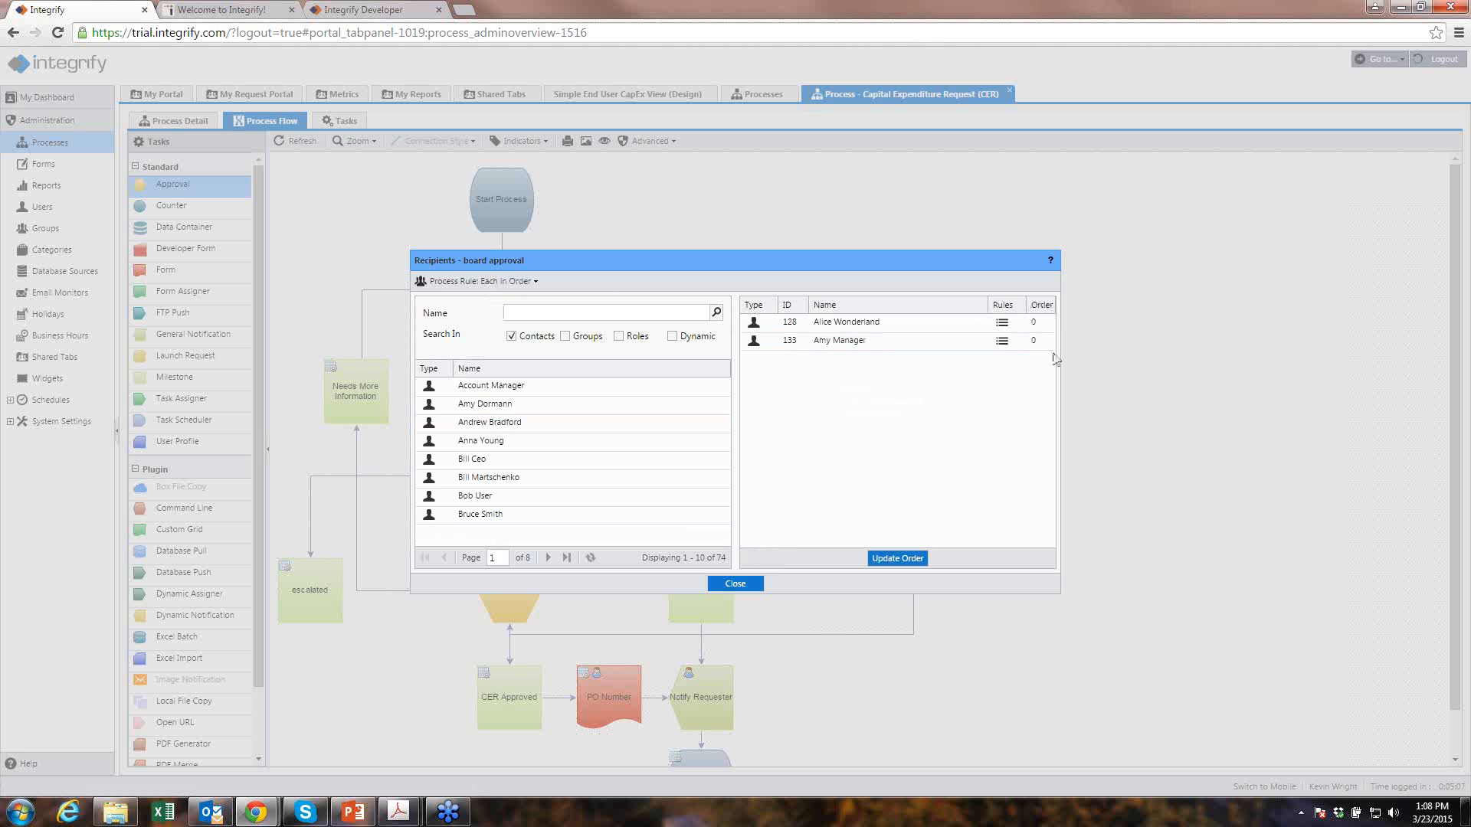
pyautogui.click(746, 583)
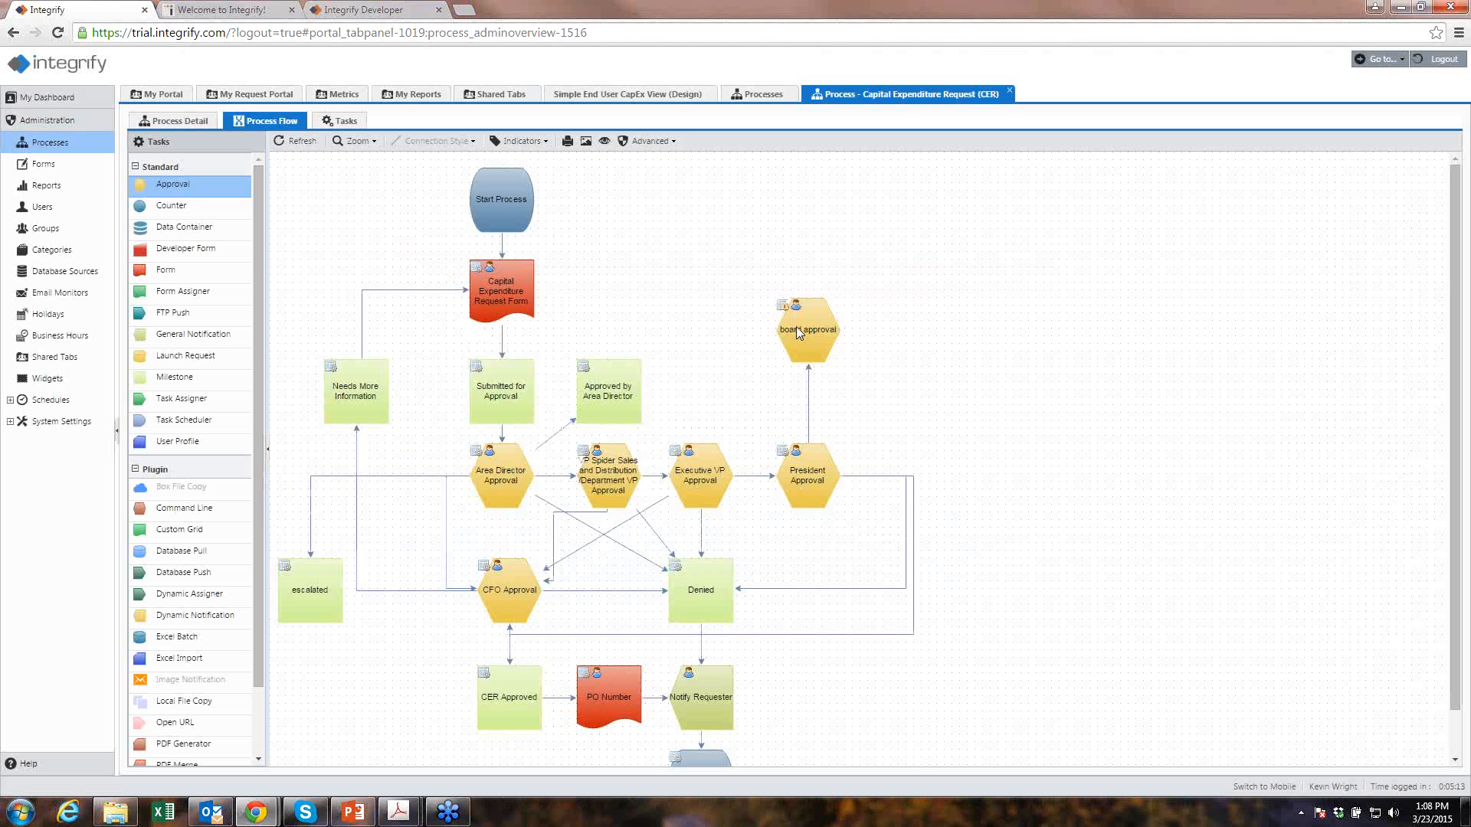
# - Add 'approved' and 'denied' approval options to the board approval task, neither completing it
pyautogui.click(797, 326)
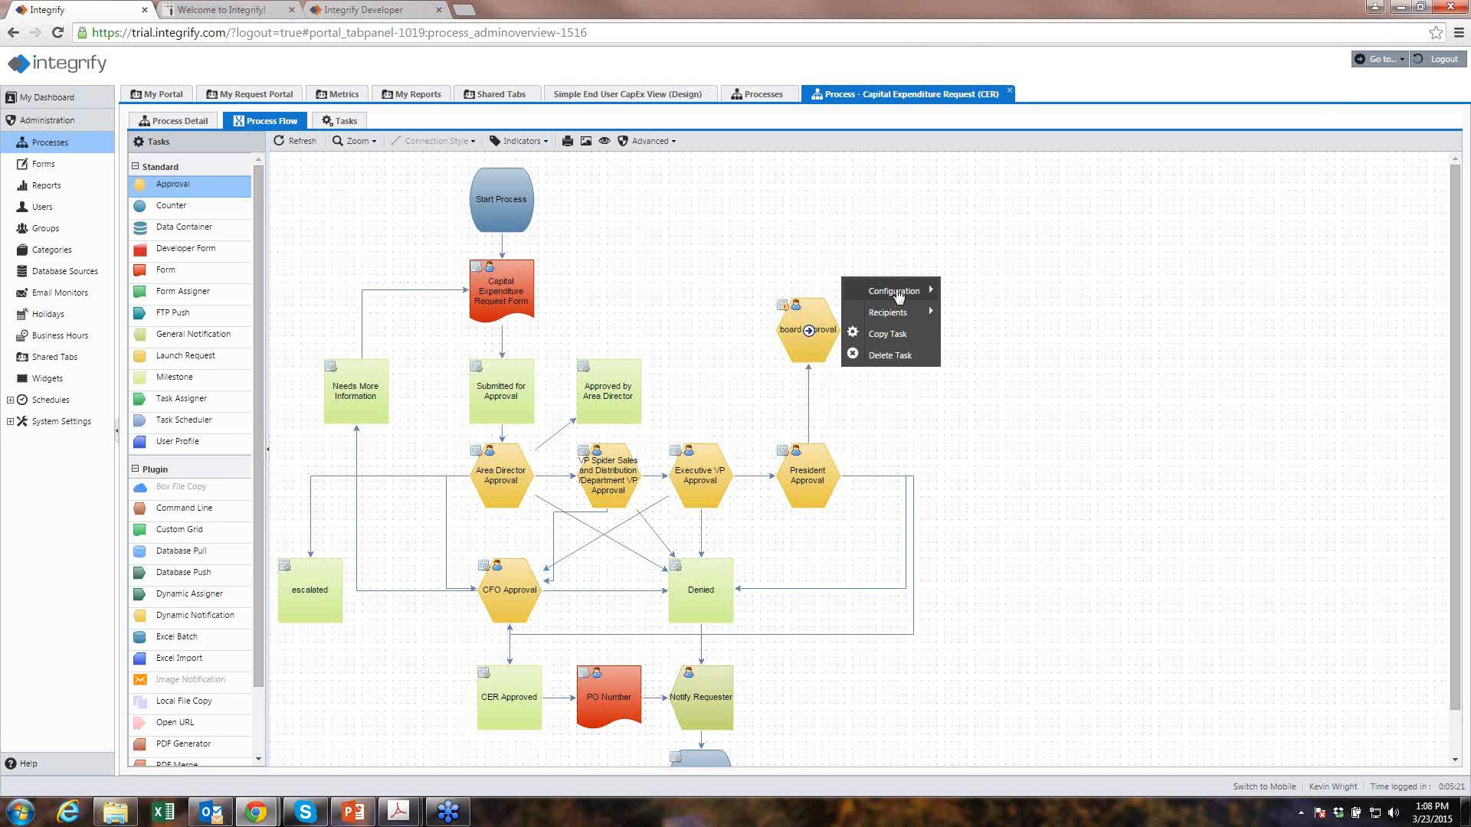
pyautogui.moveTo(899, 296)
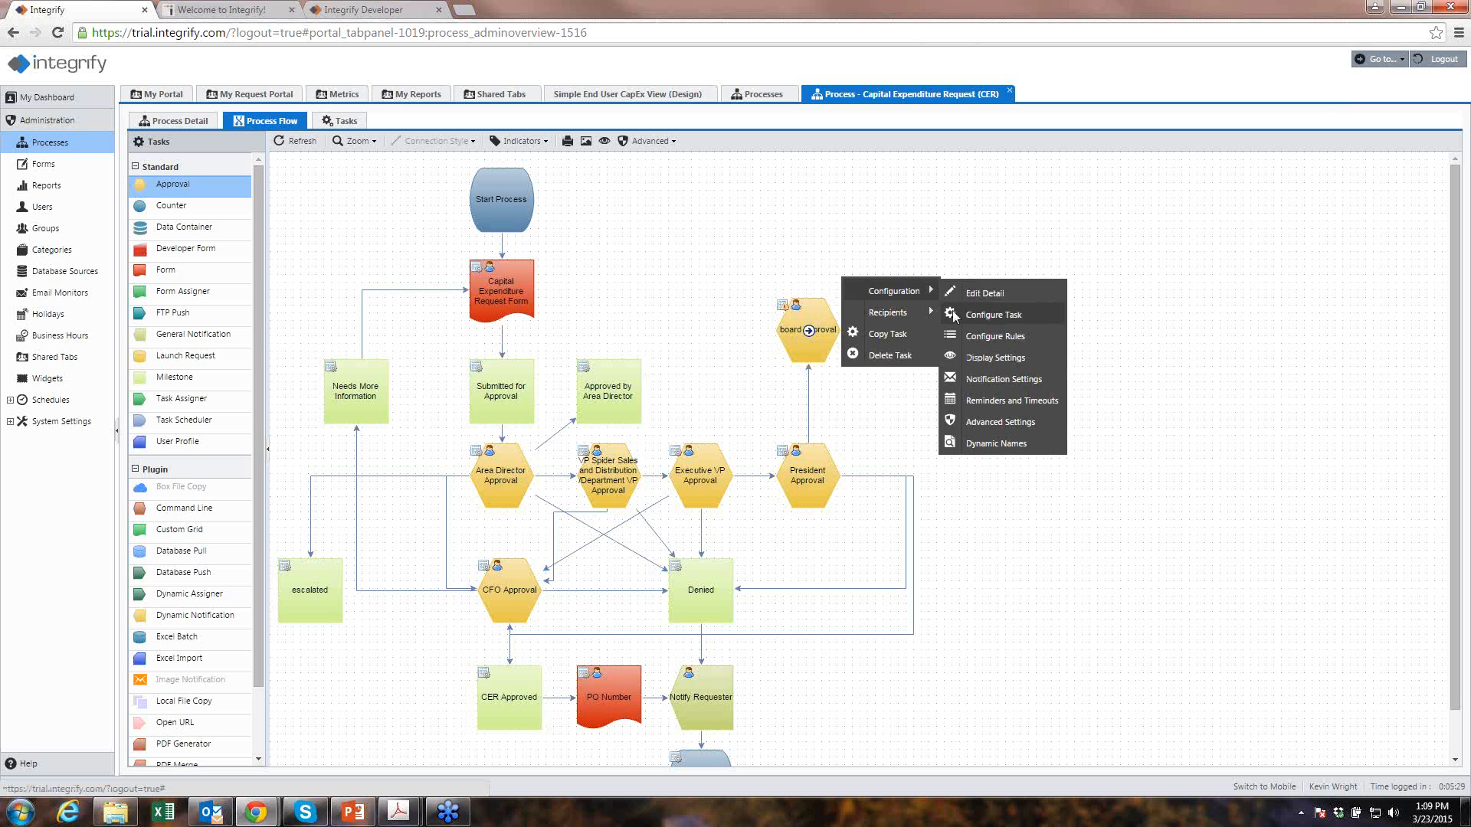
pyautogui.click(954, 316)
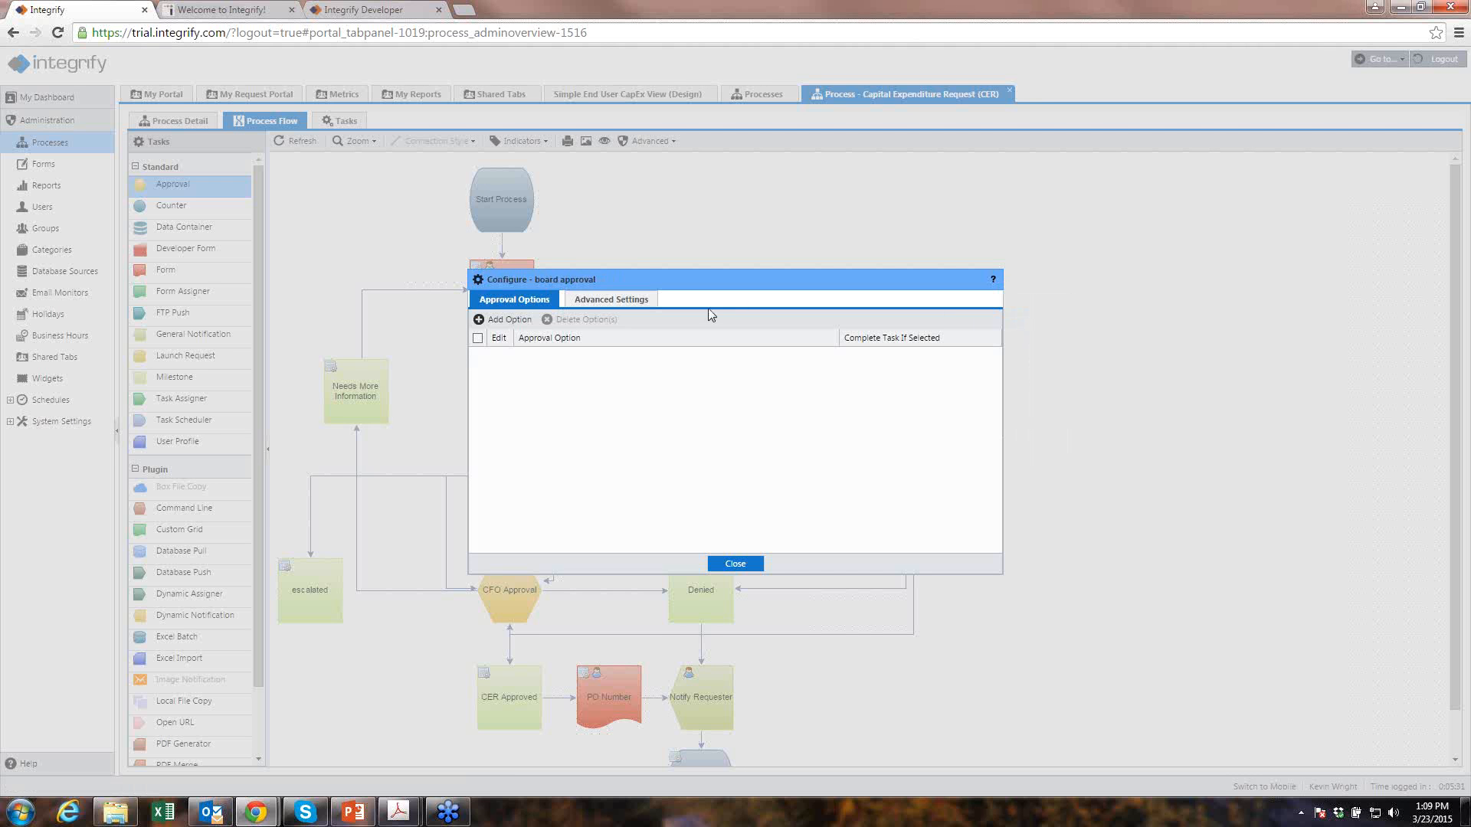
pyautogui.click(496, 322)
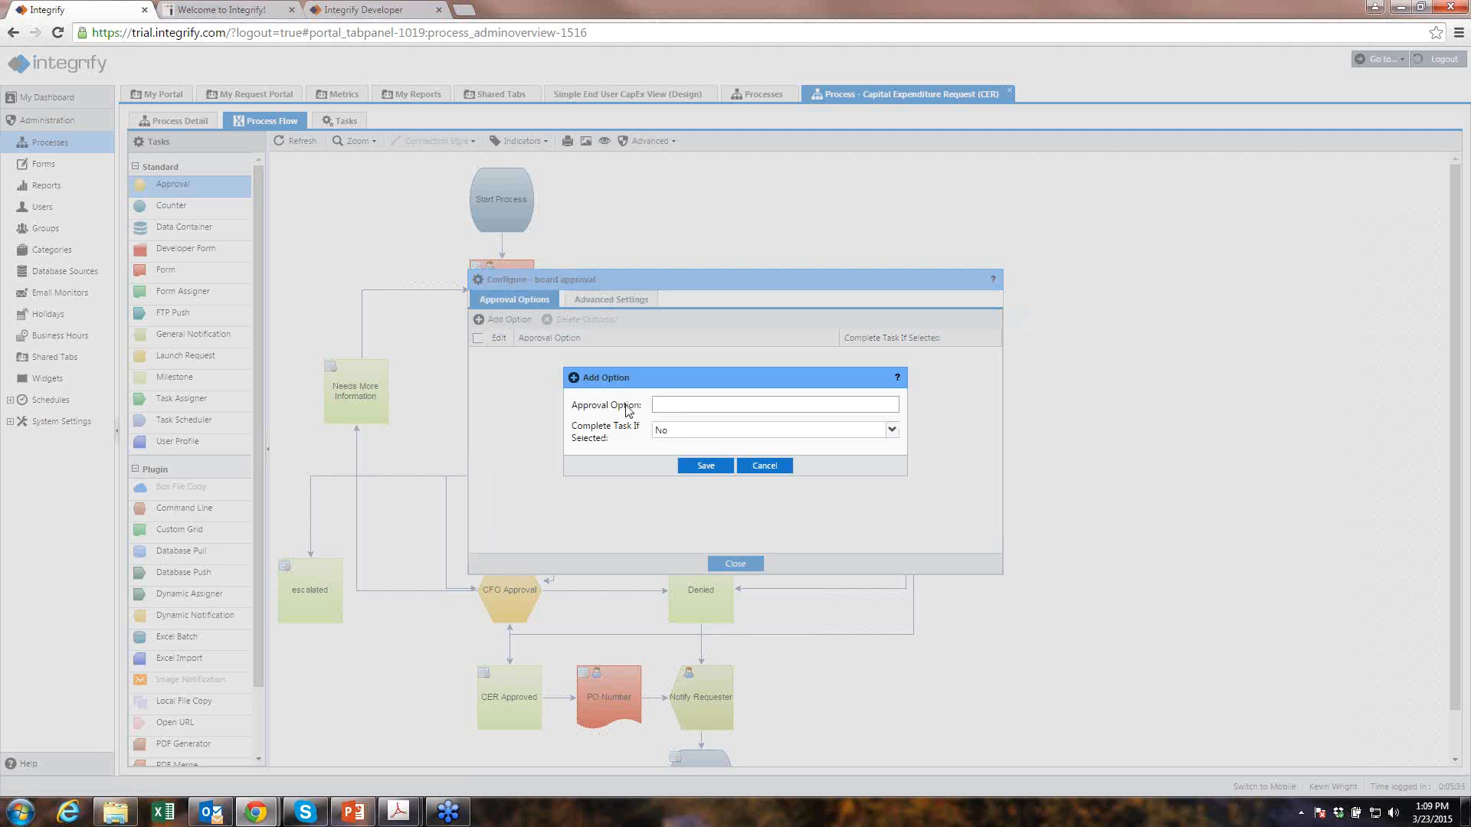
pyautogui.write('approved')
pyautogui.press('Return')
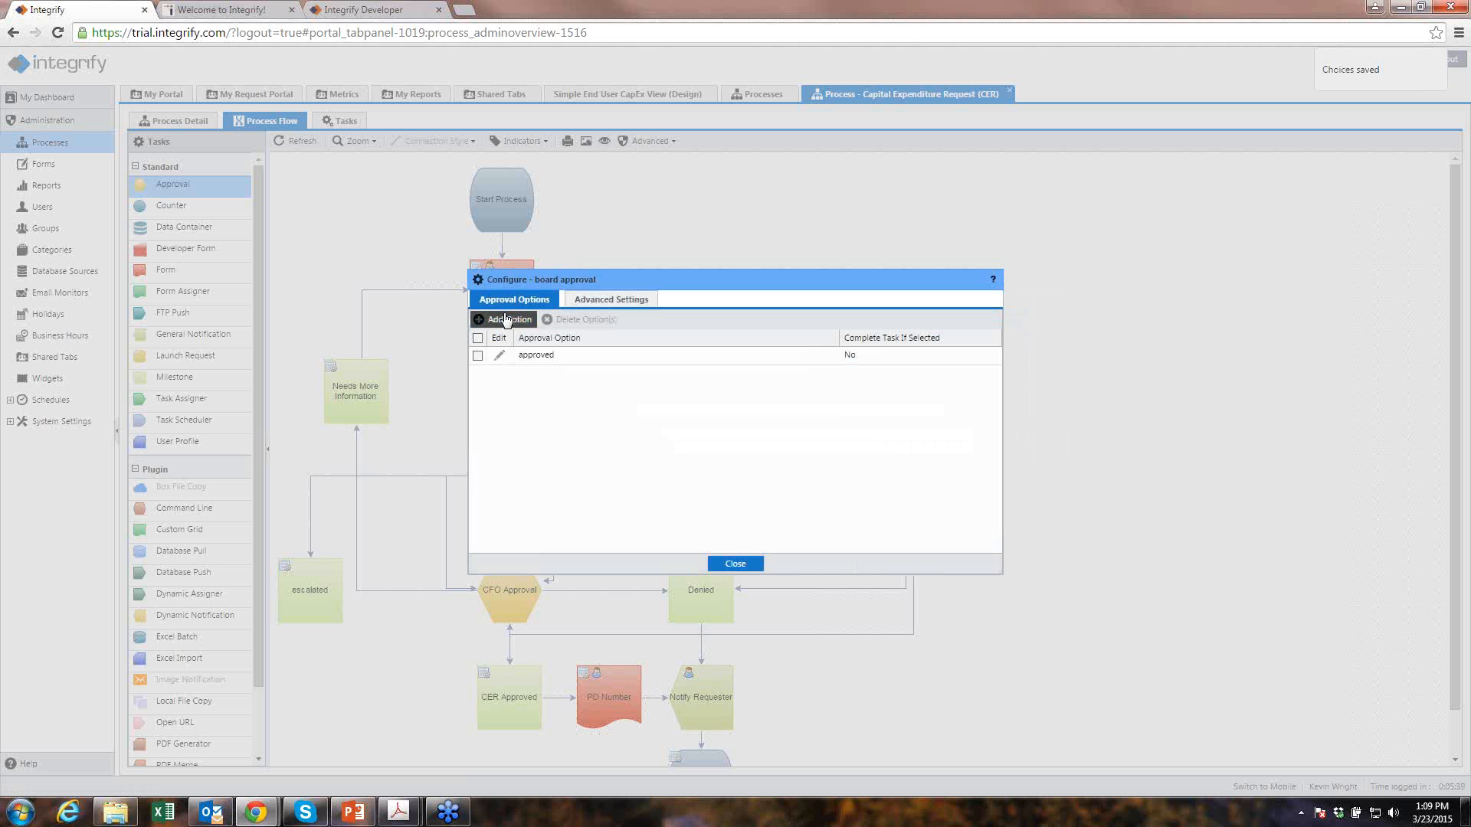
pyautogui.click(522, 321)
pyautogui.write('d')
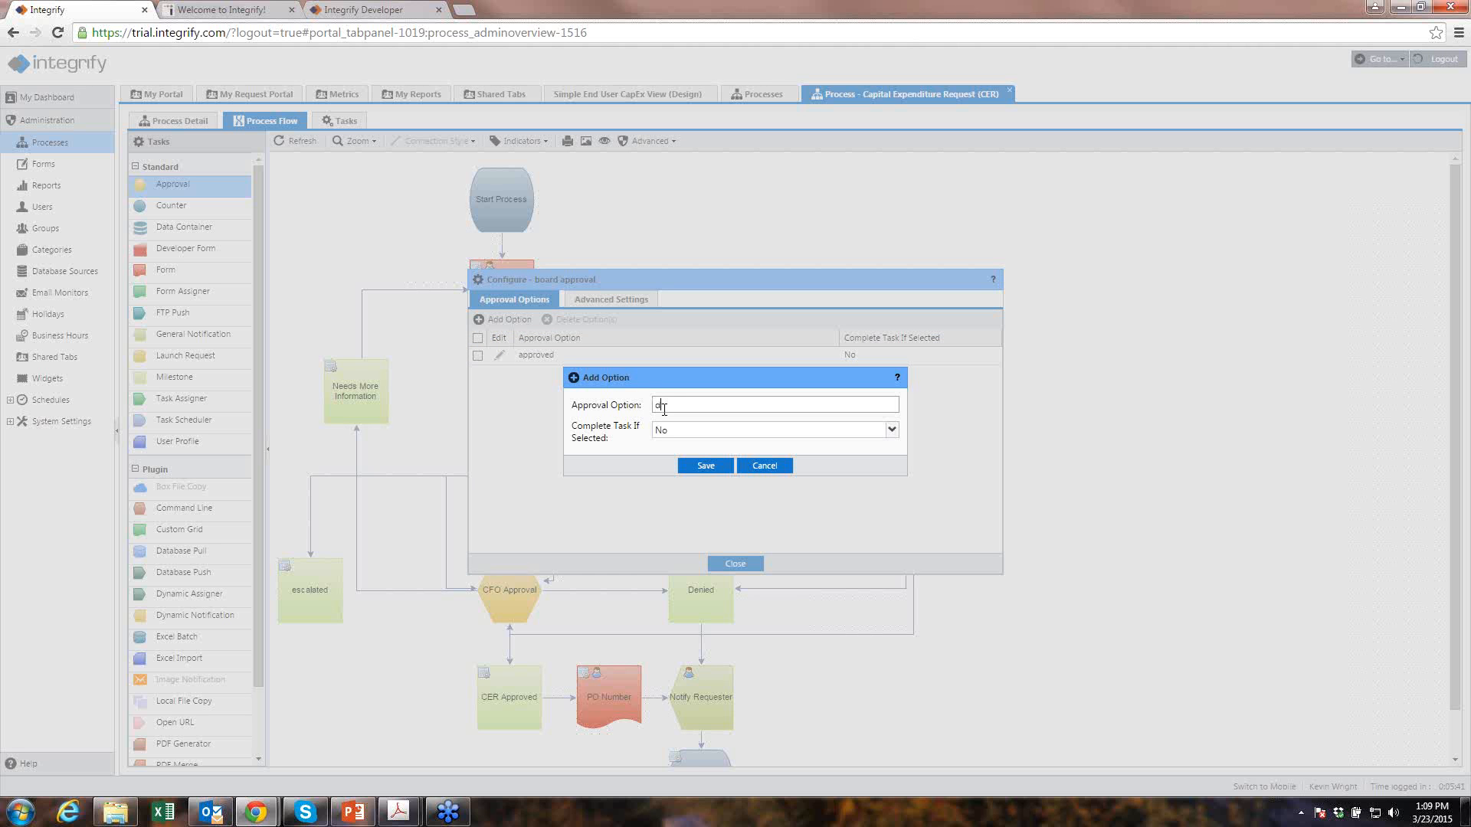
pyautogui.write('enied')
pyautogui.click(700, 464)
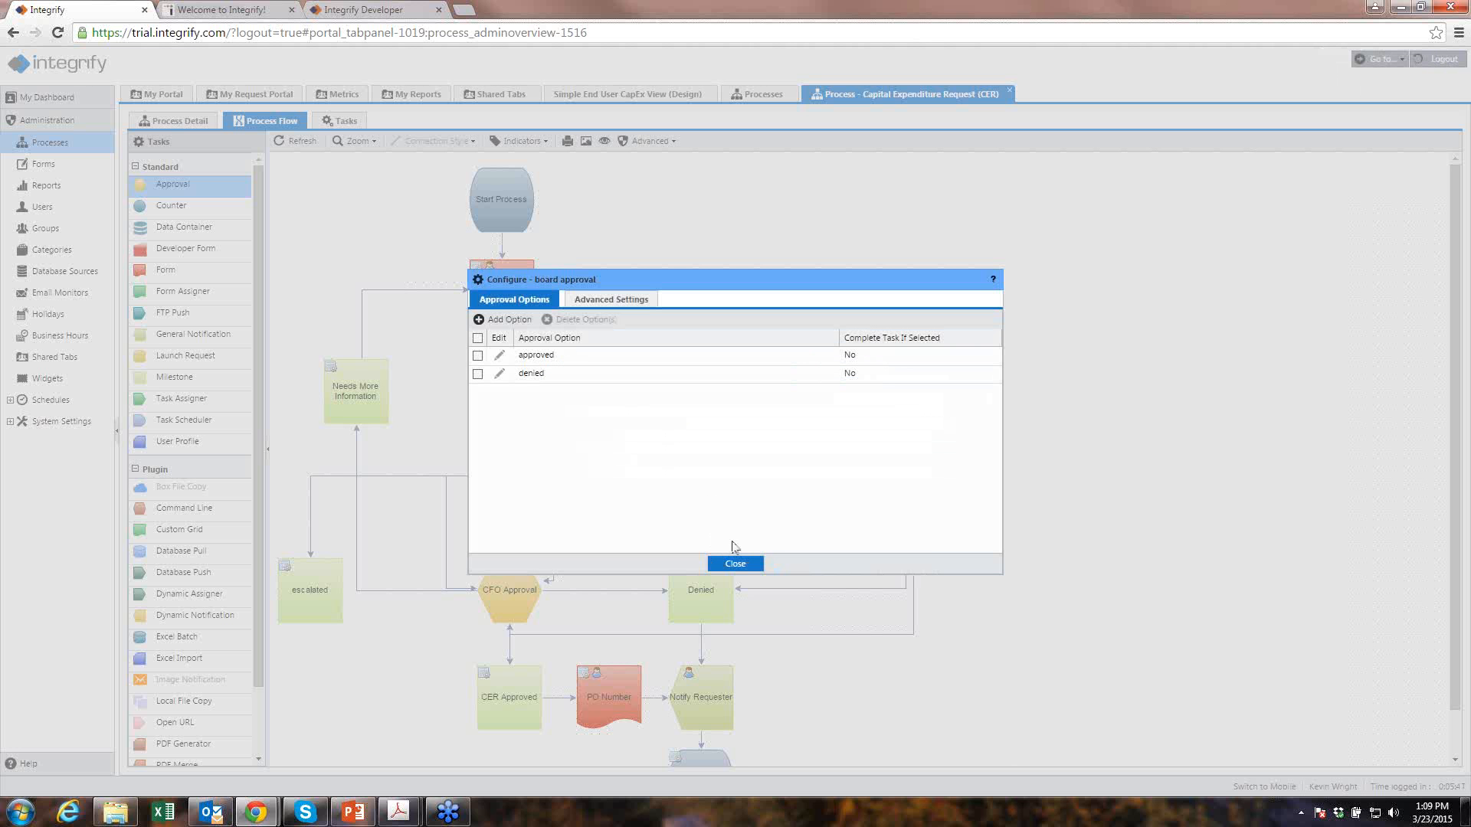
pyautogui.click(740, 567)
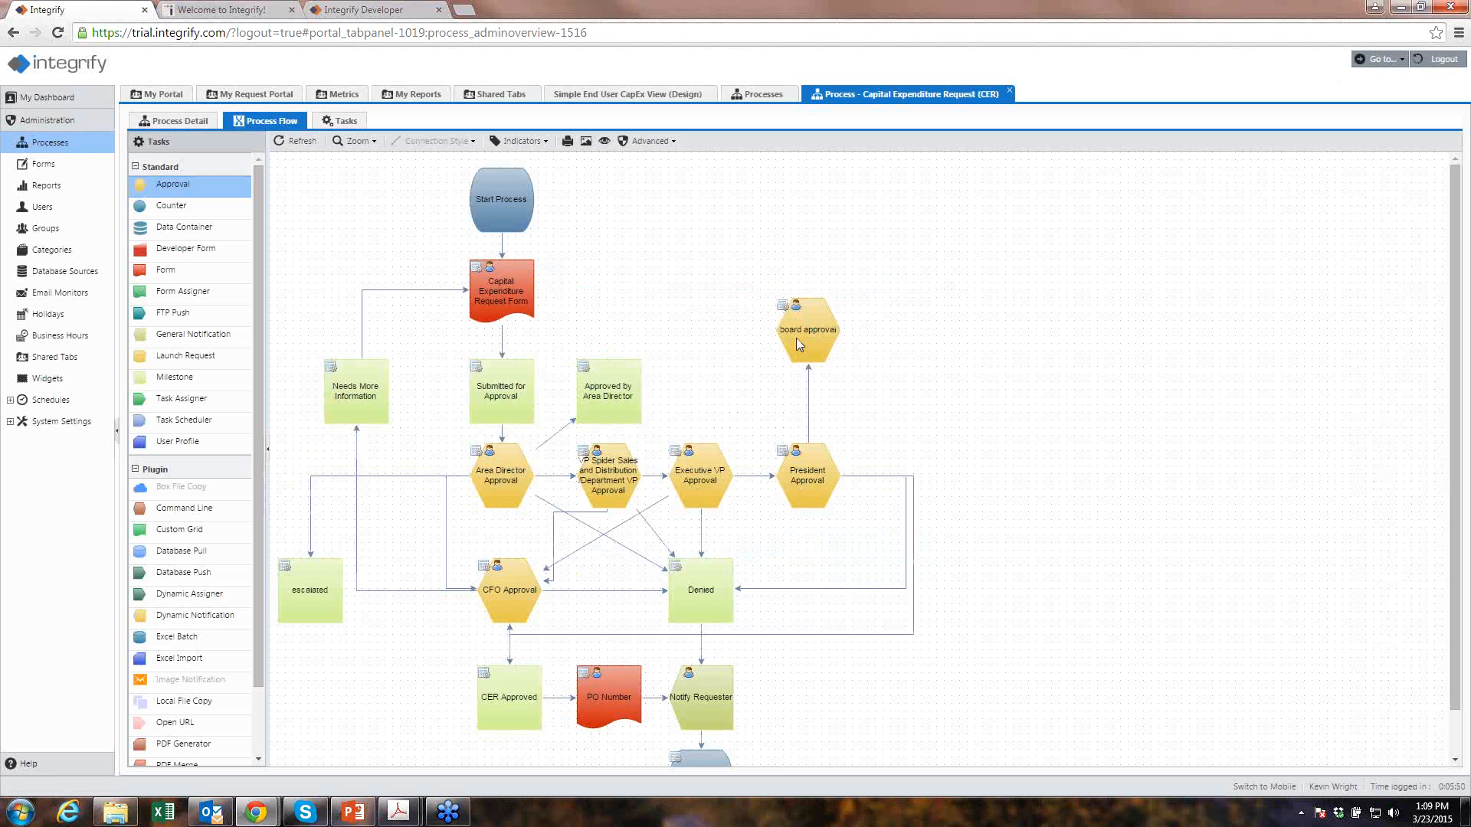
# - Start a new rule for board approval with Data as its source
pyautogui.click(801, 333)
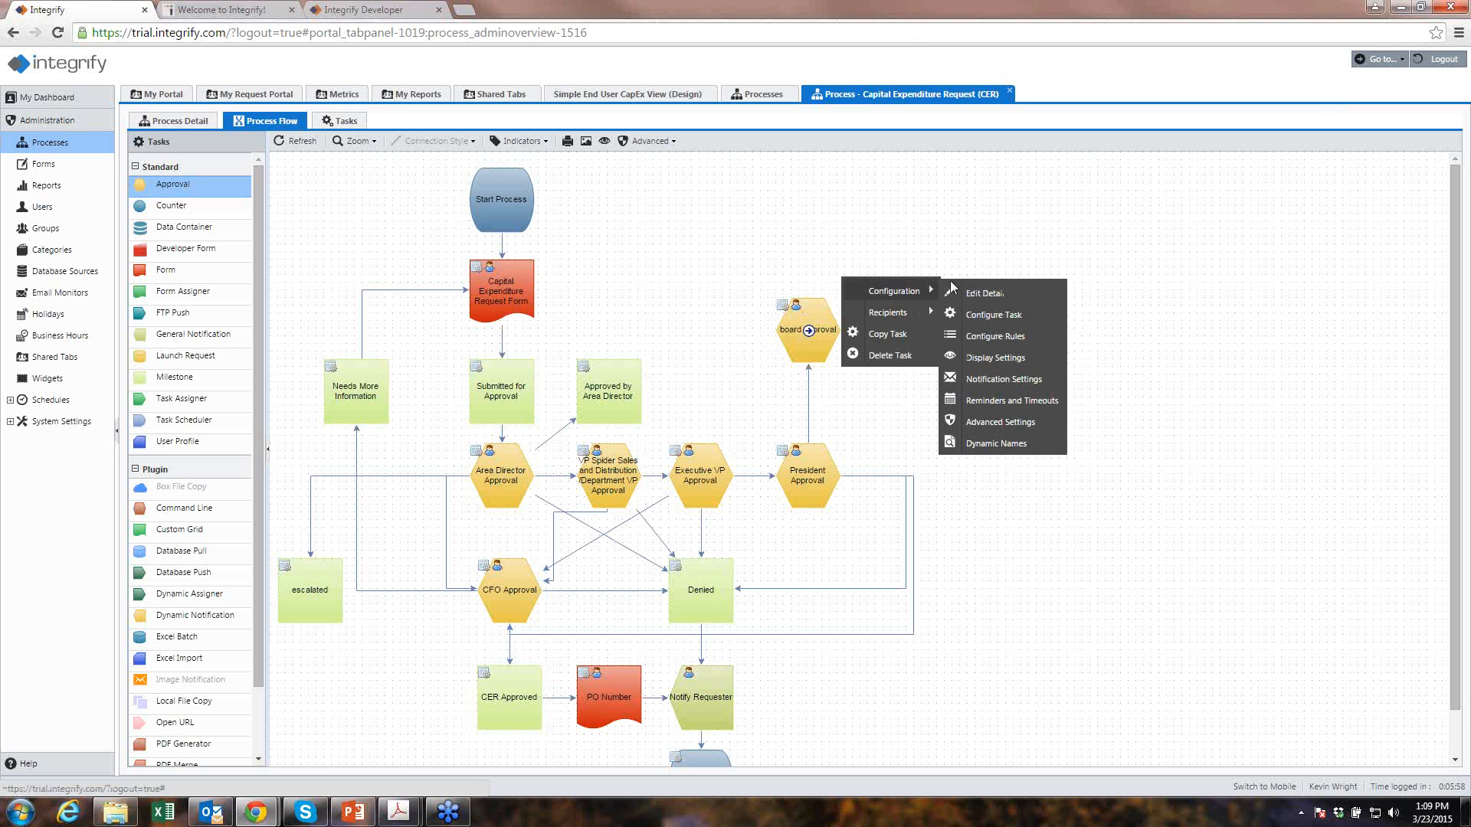
pyautogui.moveTo(821, 318)
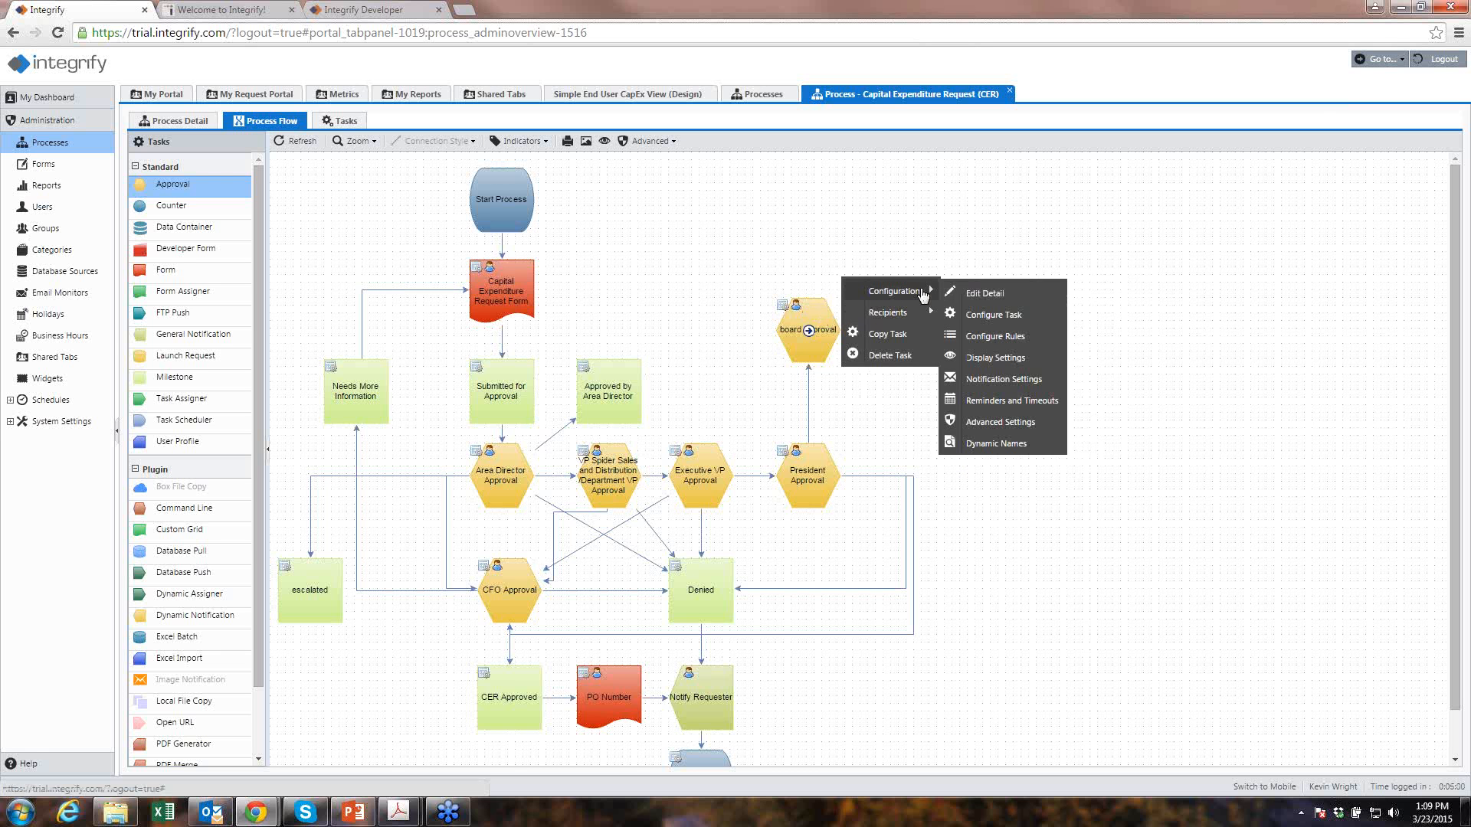
pyautogui.click(950, 338)
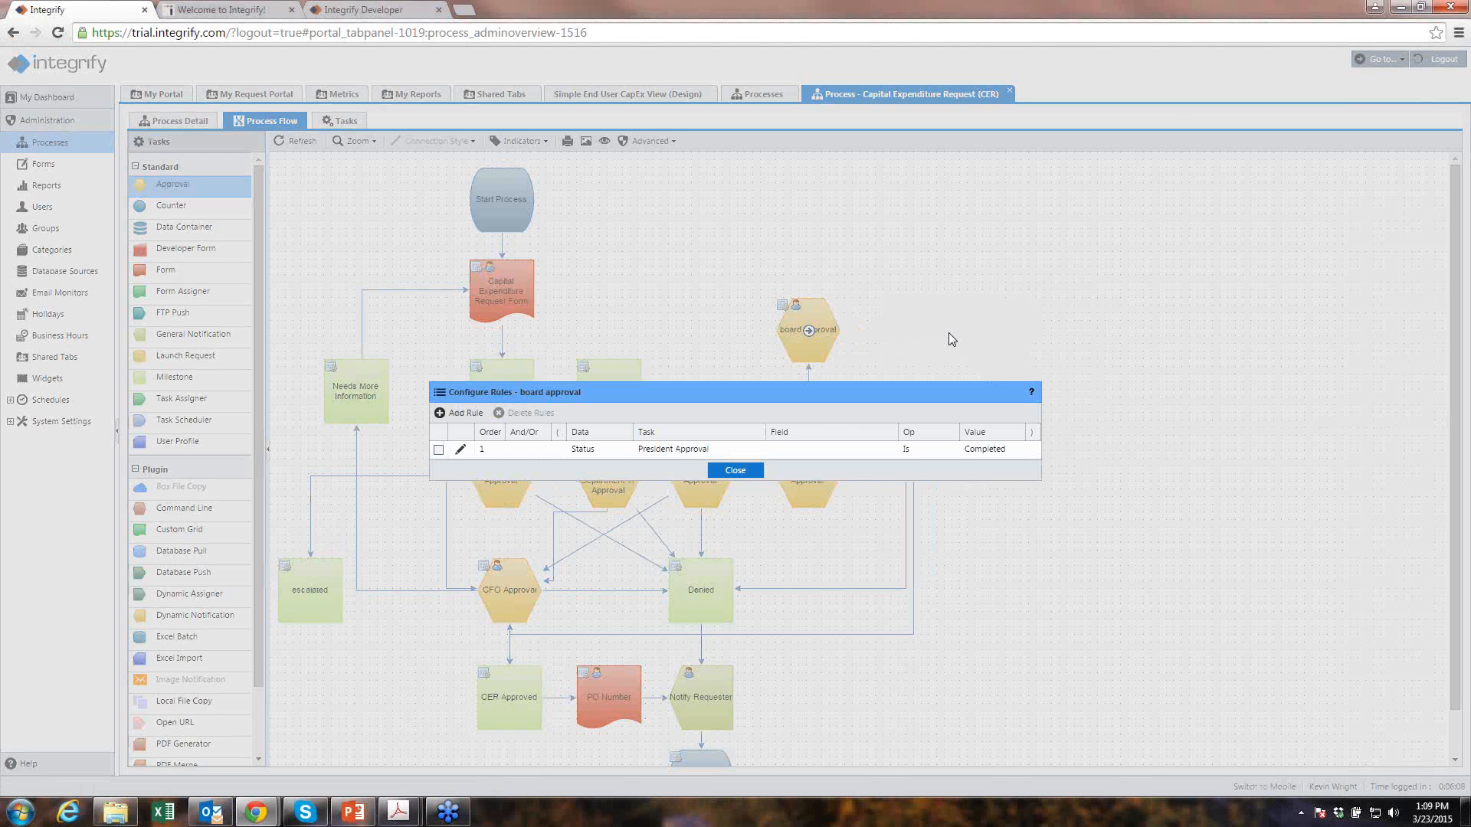
pyautogui.click(476, 415)
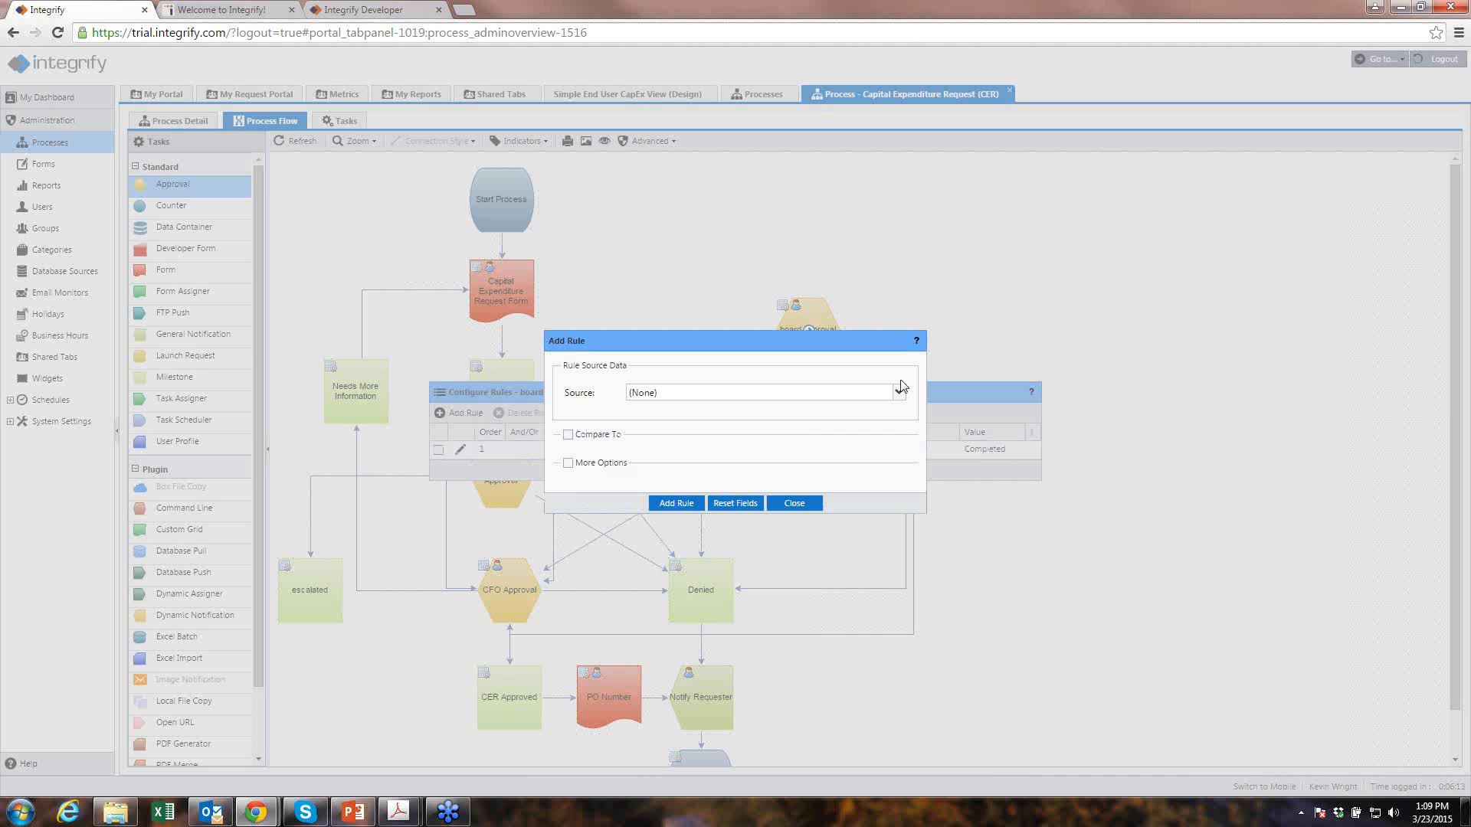
pyautogui.click(899, 393)
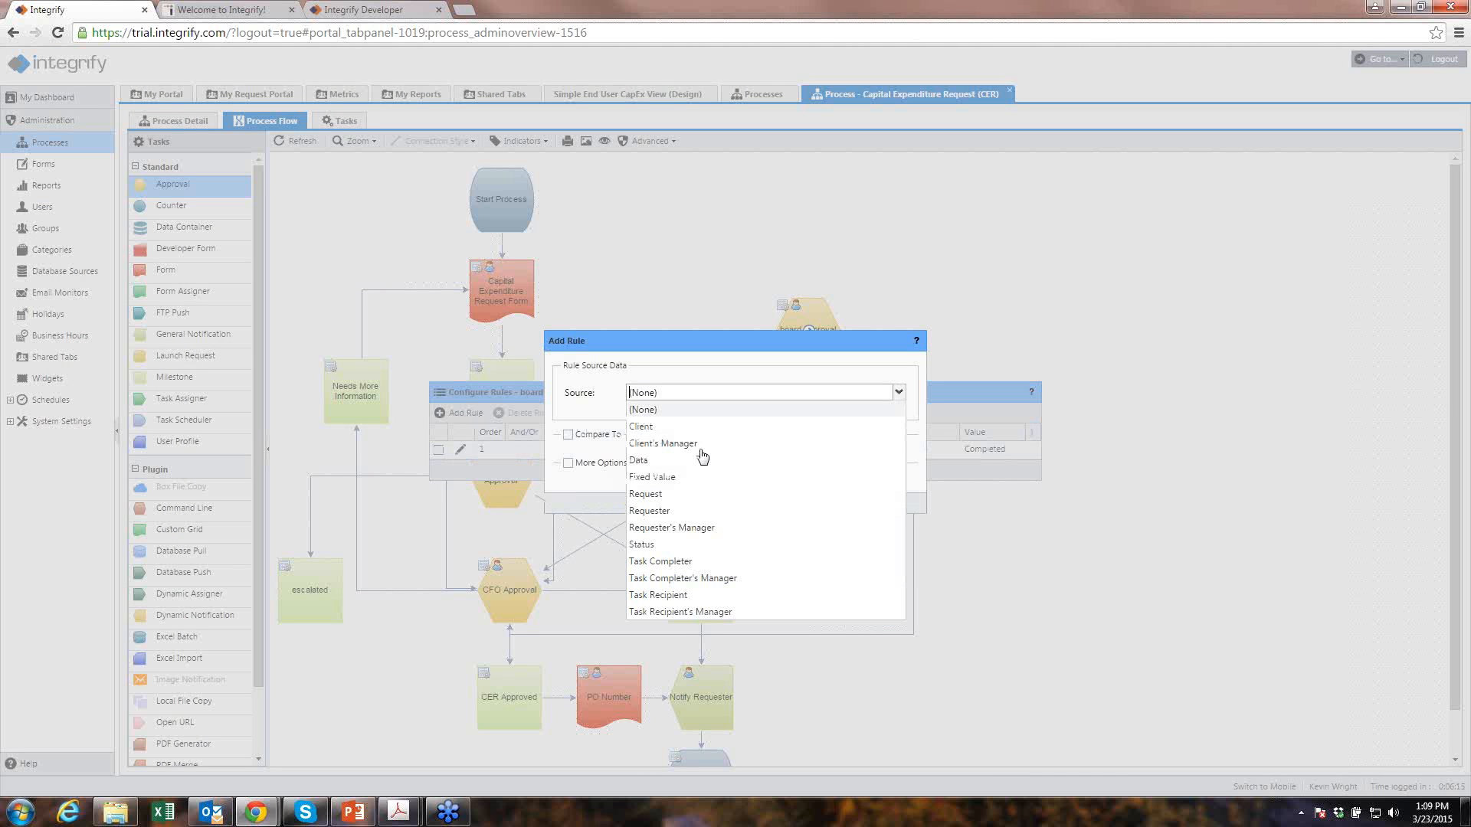
pyautogui.click(650, 511)
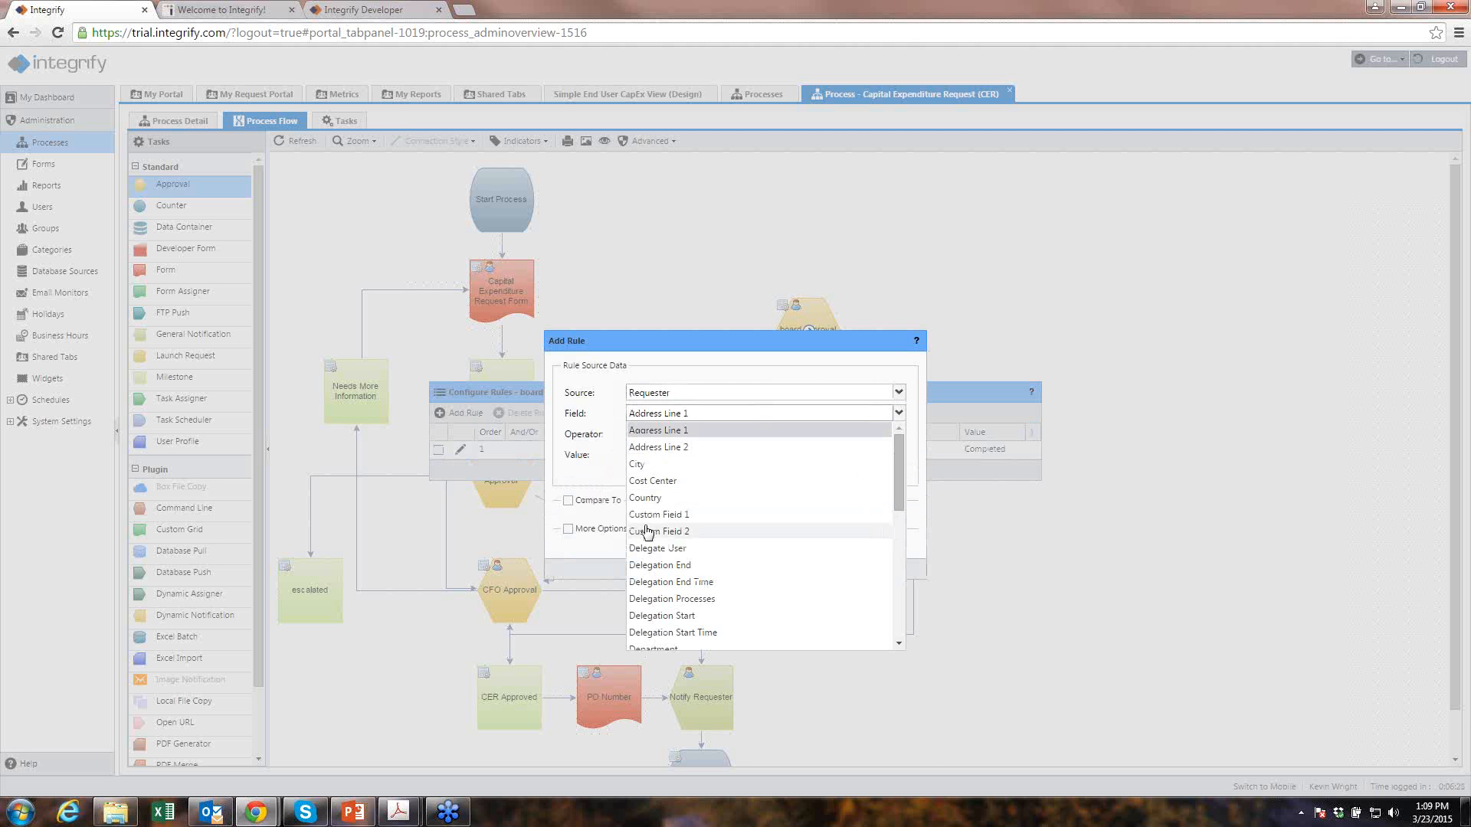
pyautogui.scroll(-3, 648, 512)
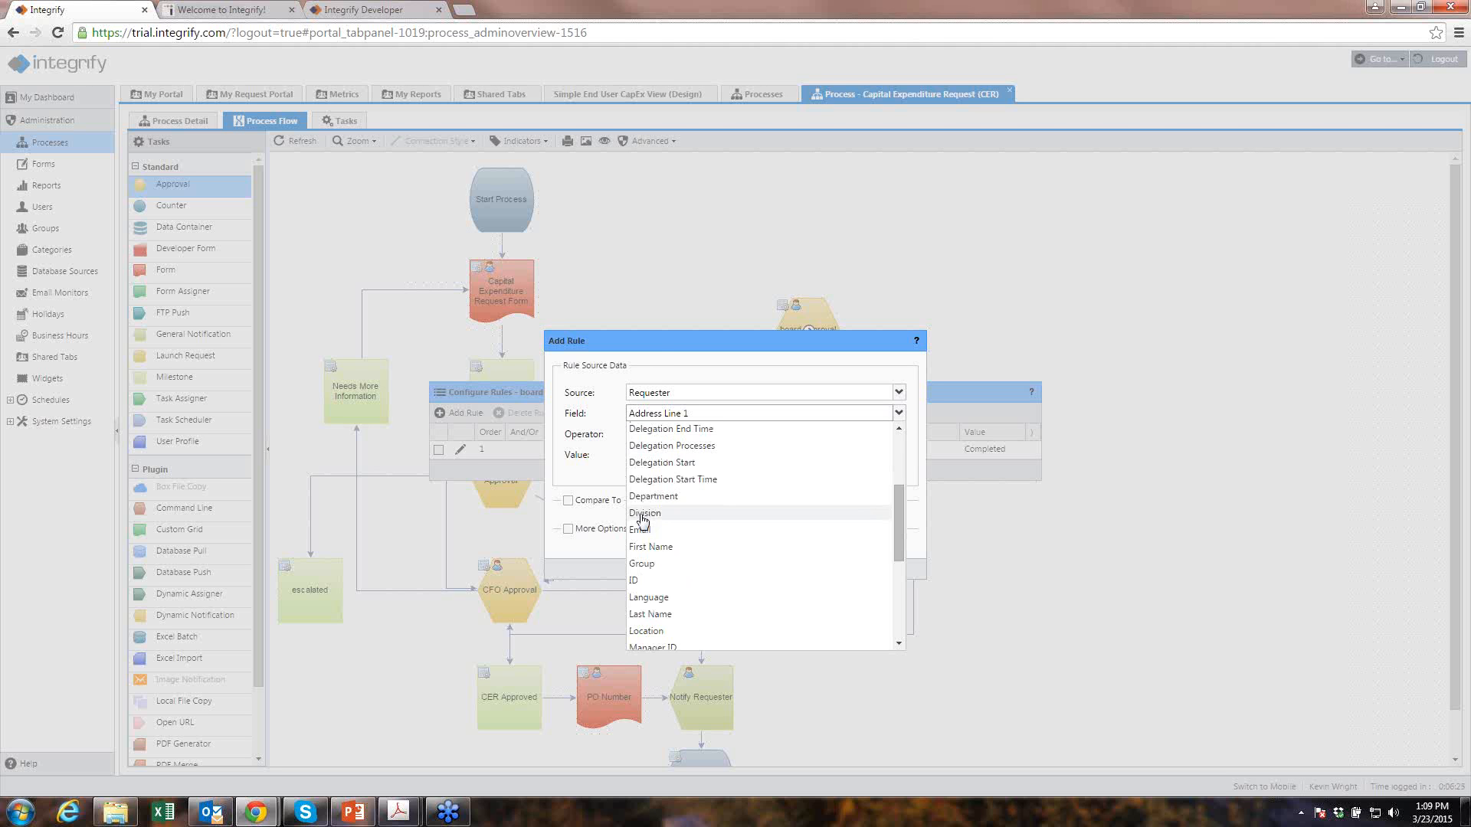
pyautogui.click(652, 344)
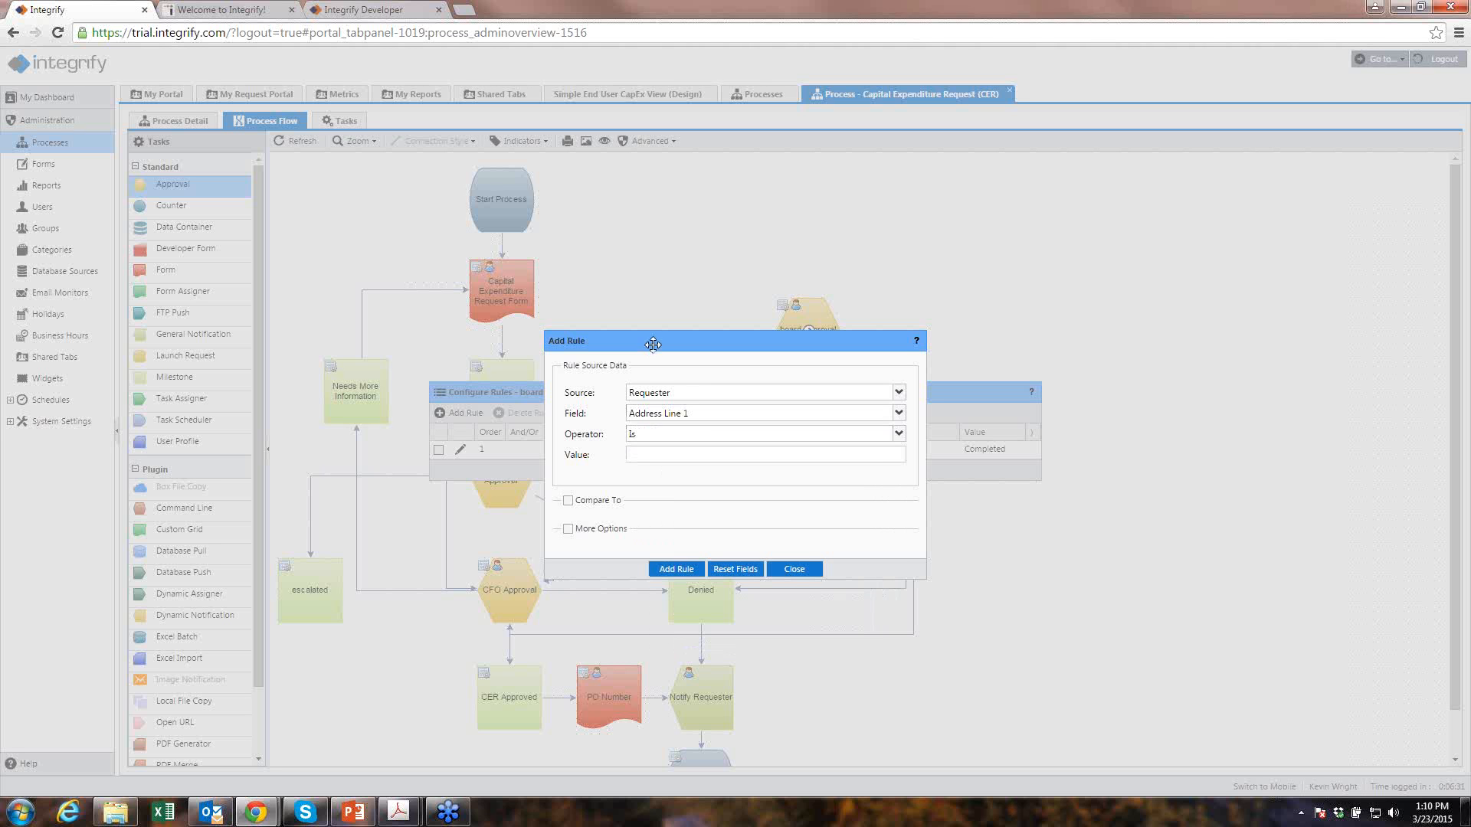
pyautogui.click(899, 392)
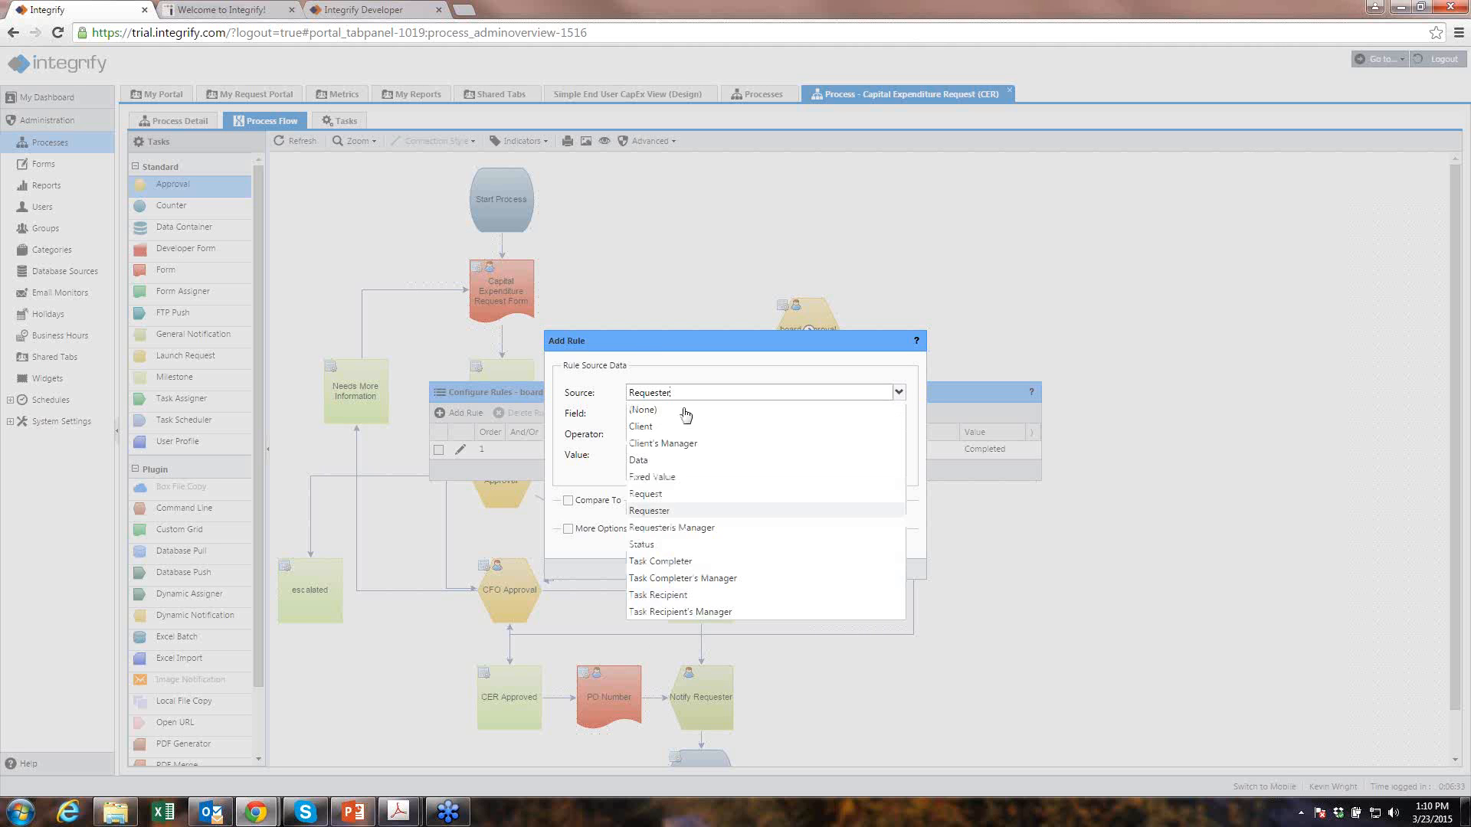
pyautogui.click(648, 464)
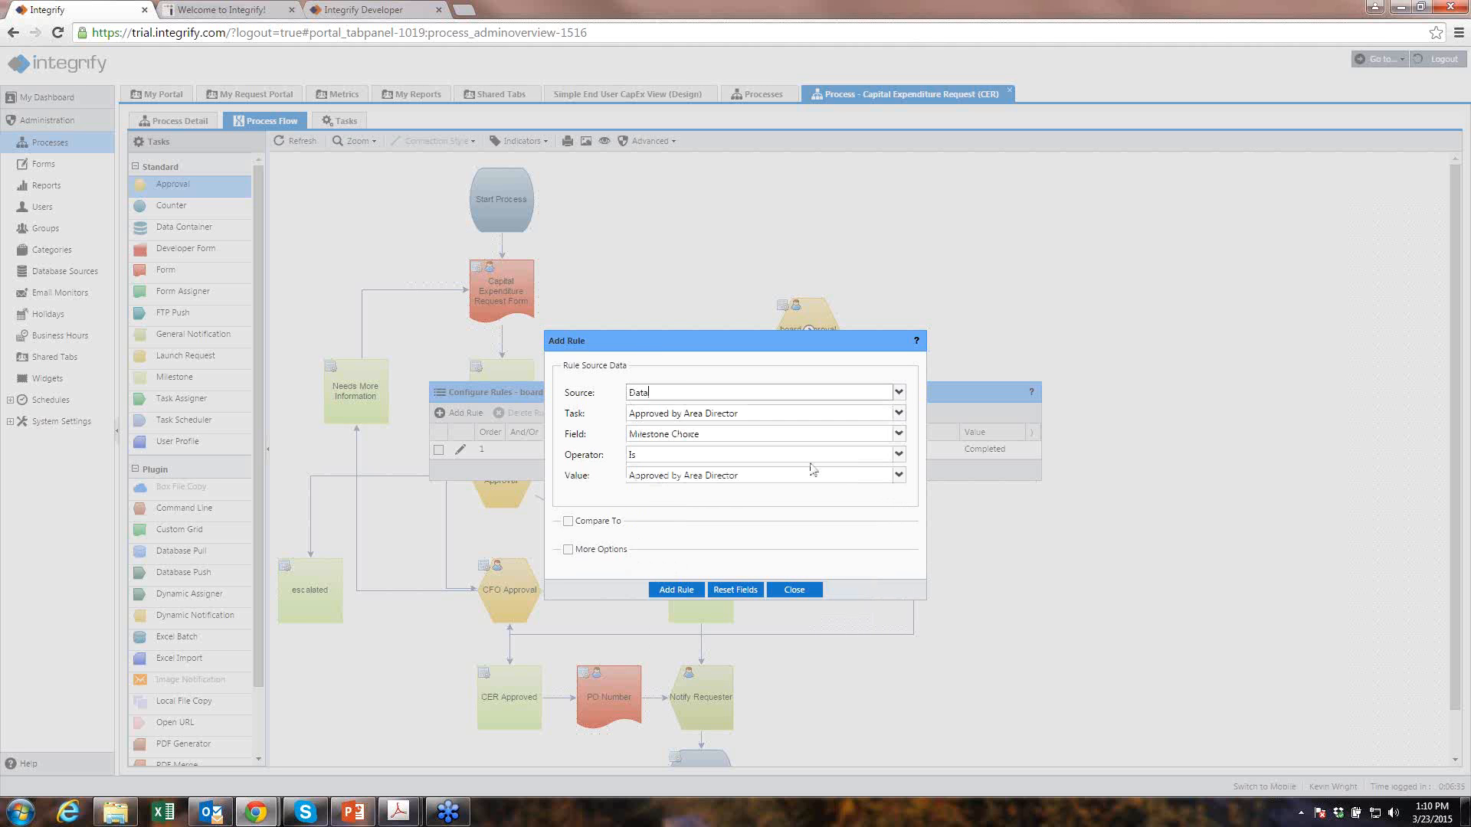
# - Add the rule: Capital Expenditure Request Form Amount is greater than or equal to 150000
pyautogui.click(899, 414)
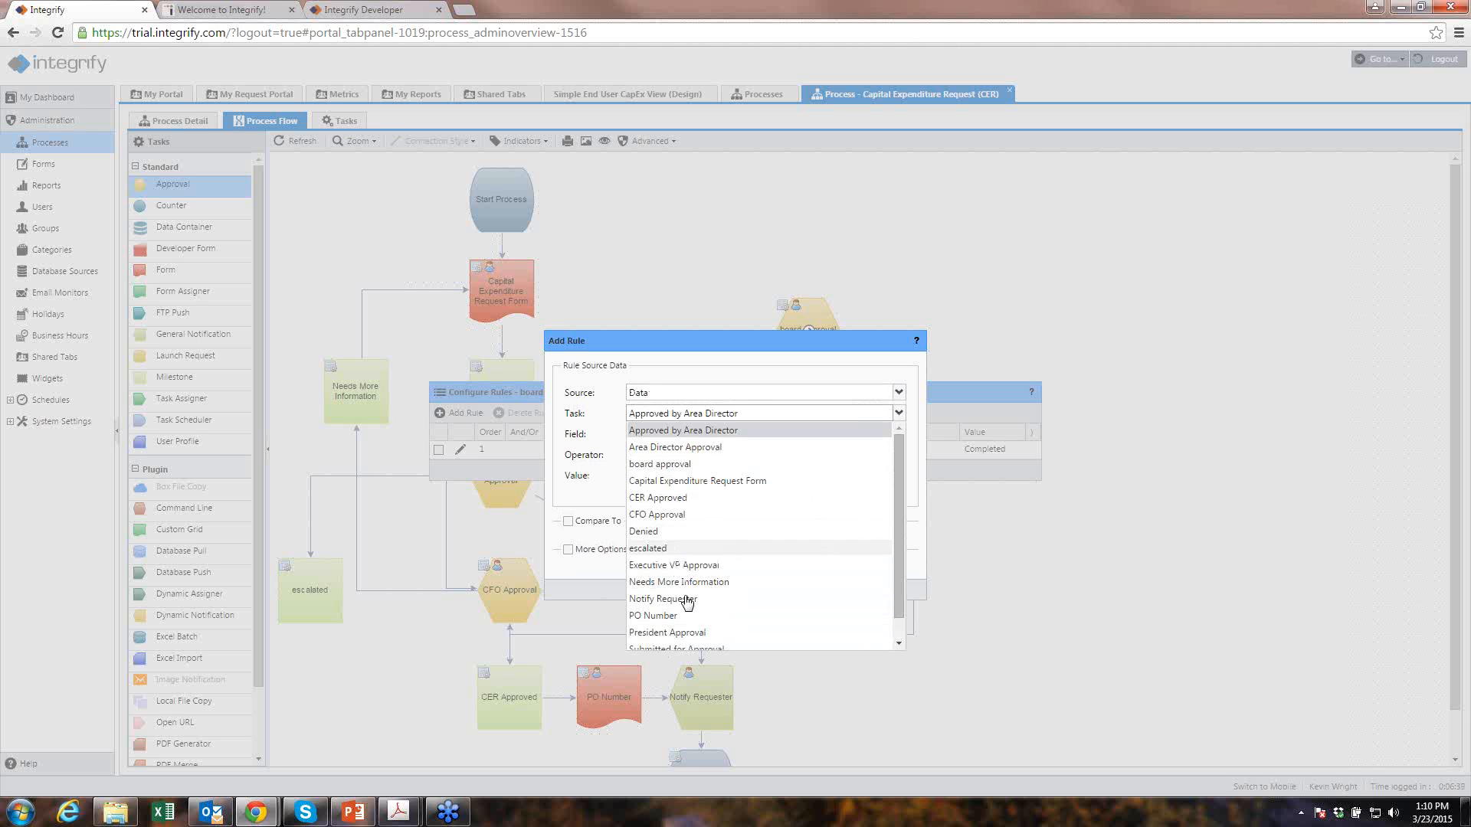
pyautogui.click(700, 482)
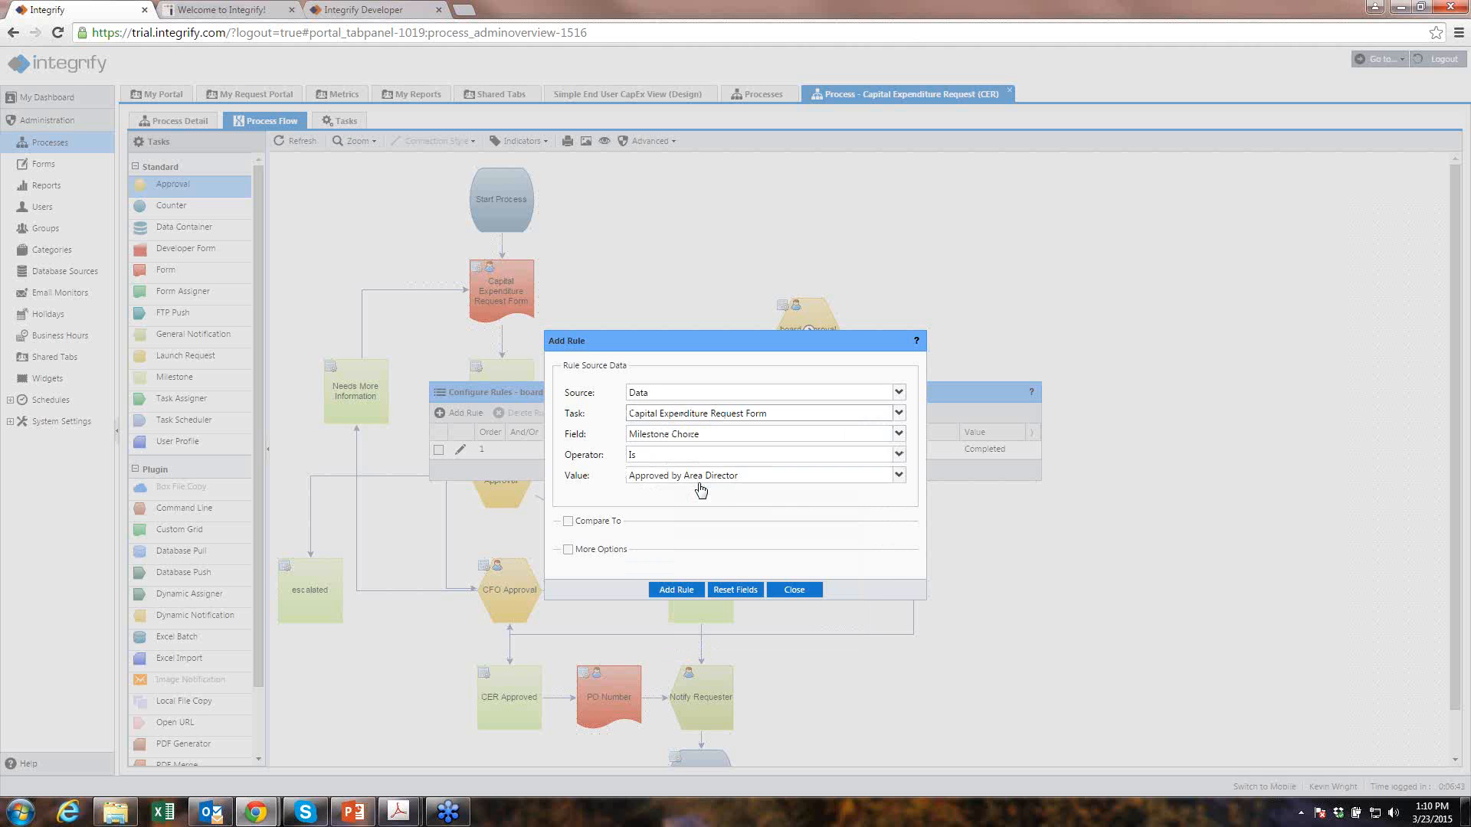
pyautogui.click(898, 434)
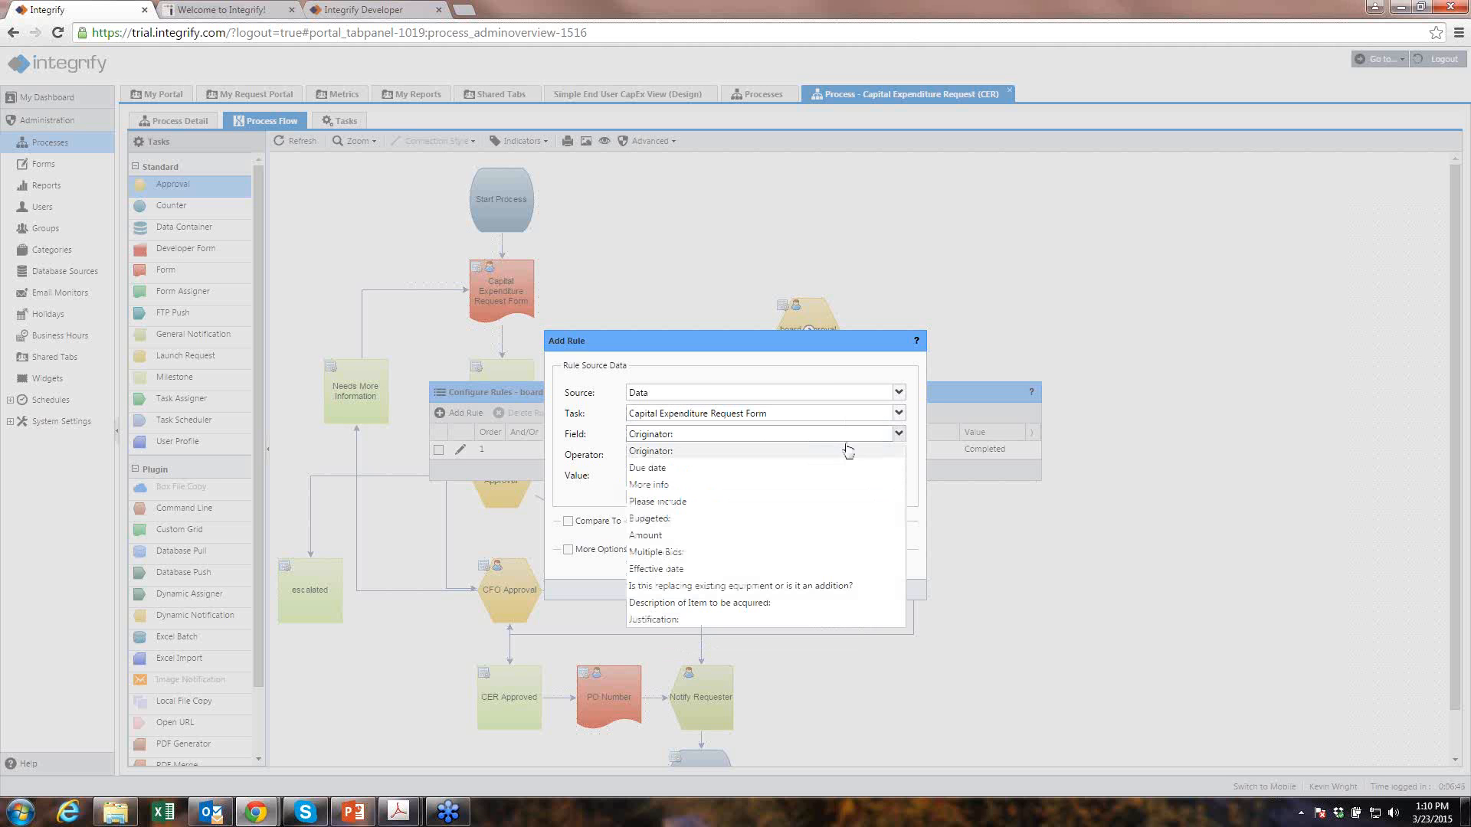
pyautogui.click(685, 536)
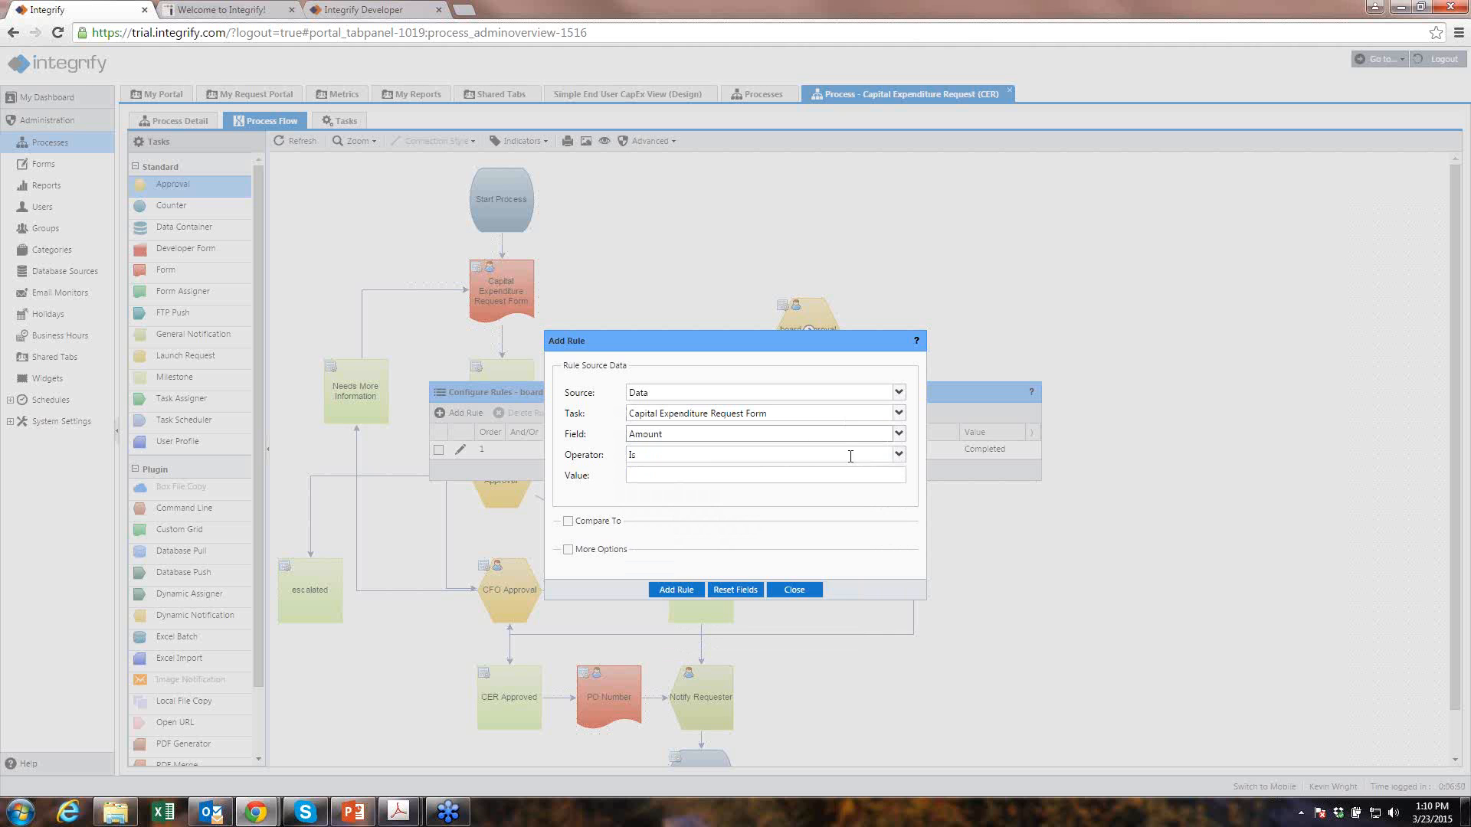
pyautogui.click(899, 454)
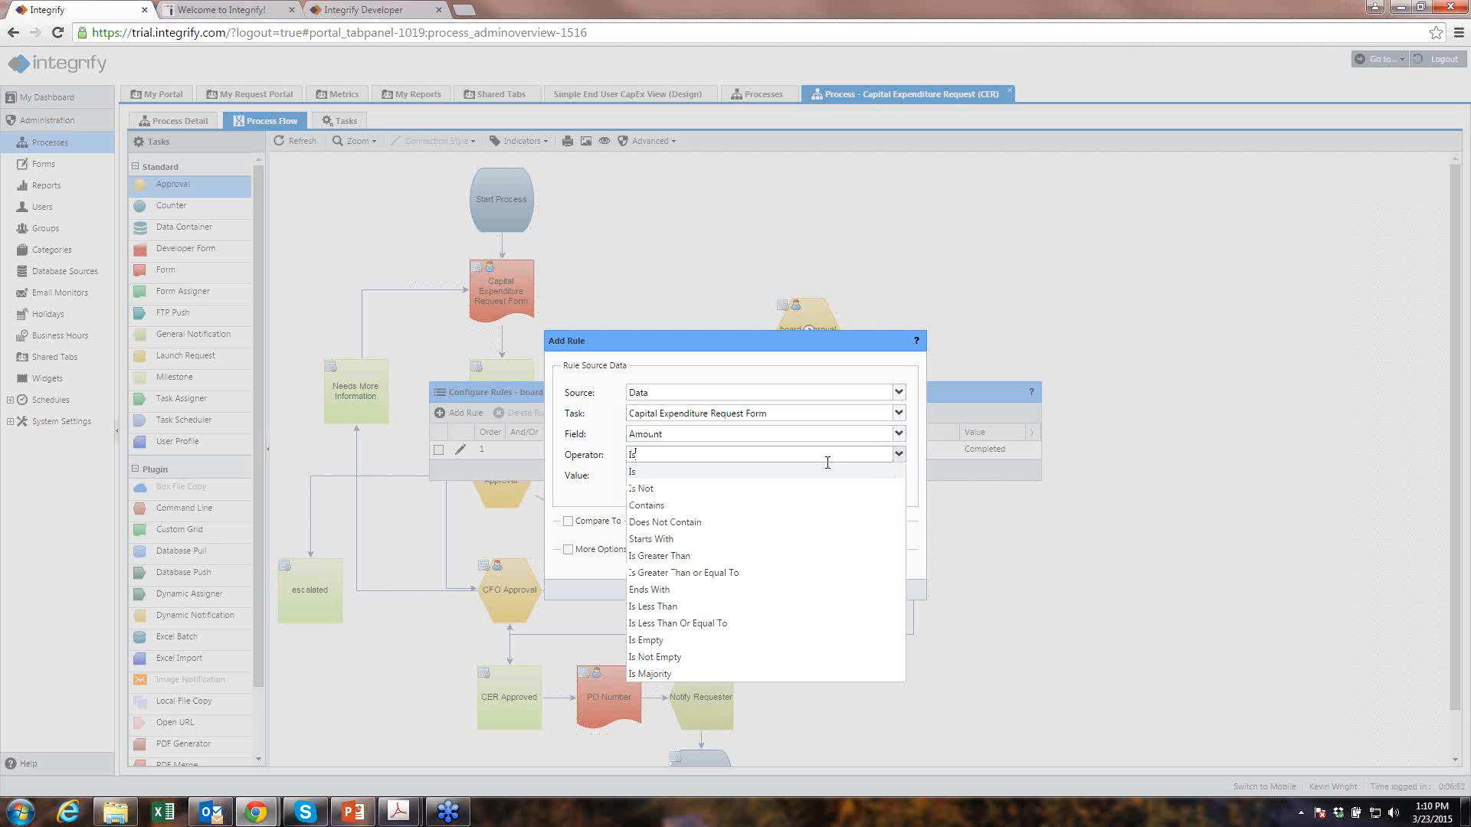
pyautogui.click(642, 573)
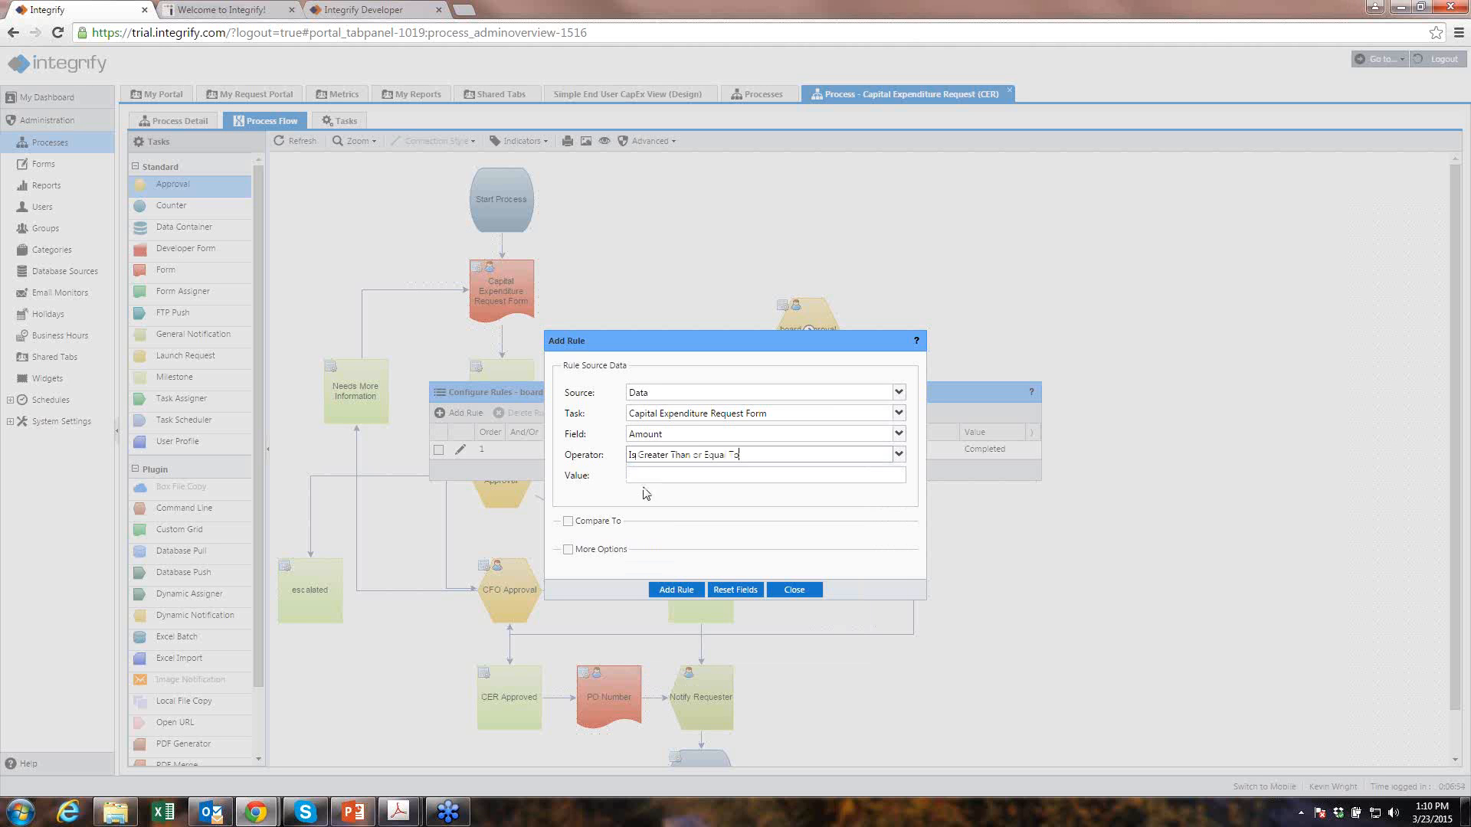
pyautogui.click(639, 471)
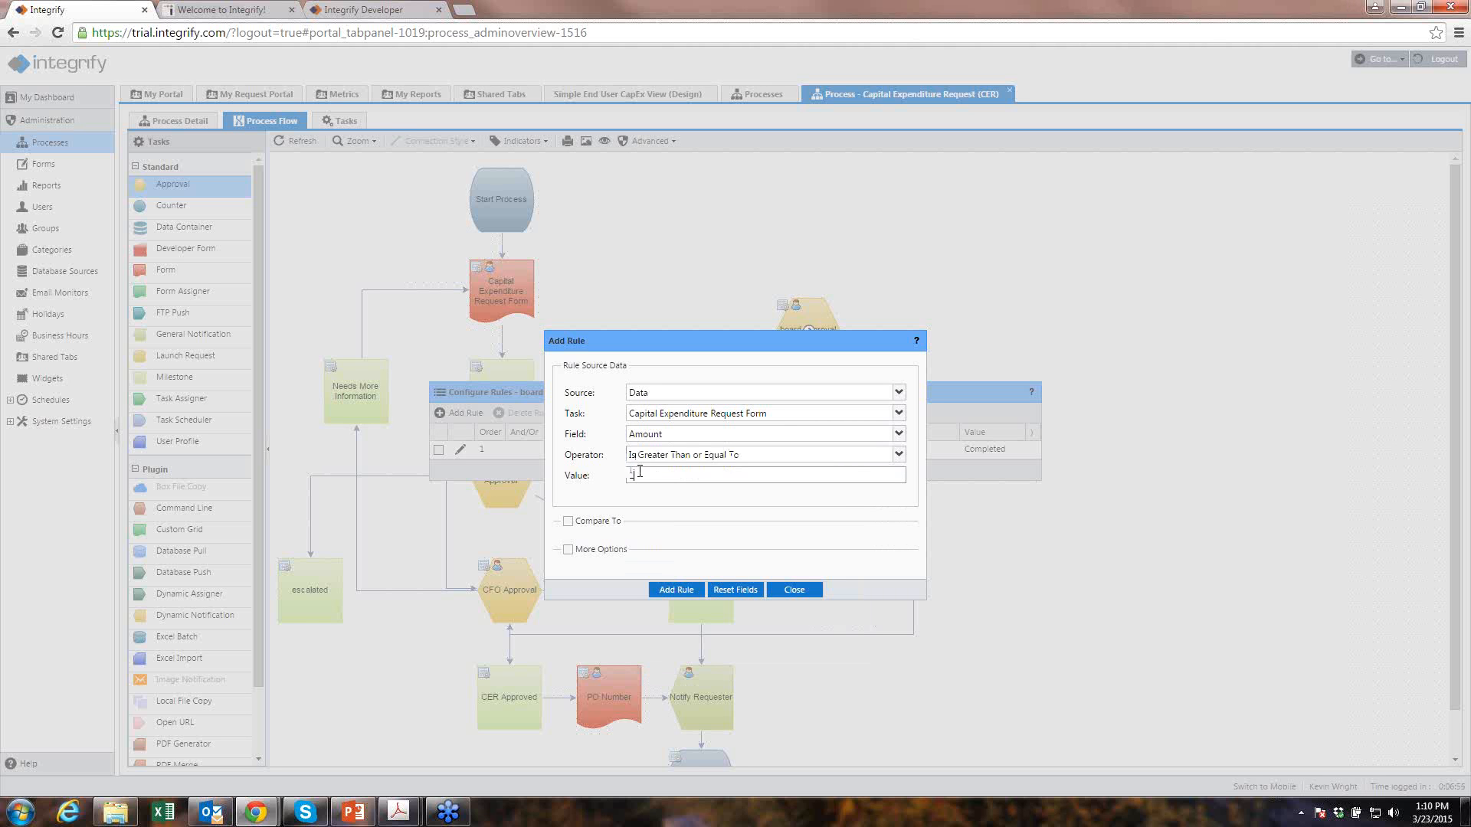
pyautogui.write('150000')
pyautogui.click(676, 590)
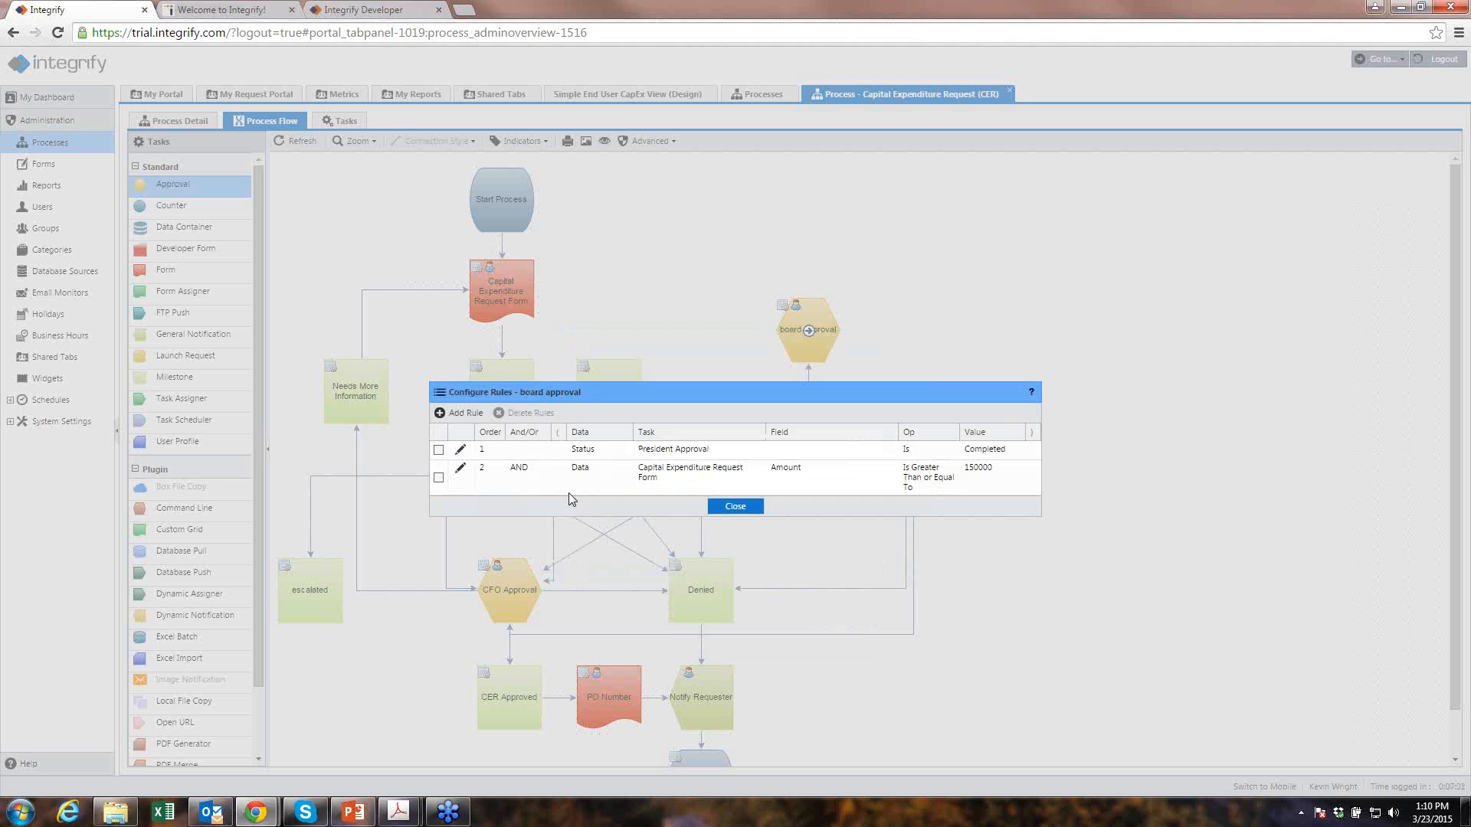
# - Join the Amount rule to President Approval with AND and save the rules
pyautogui.click(537, 475)
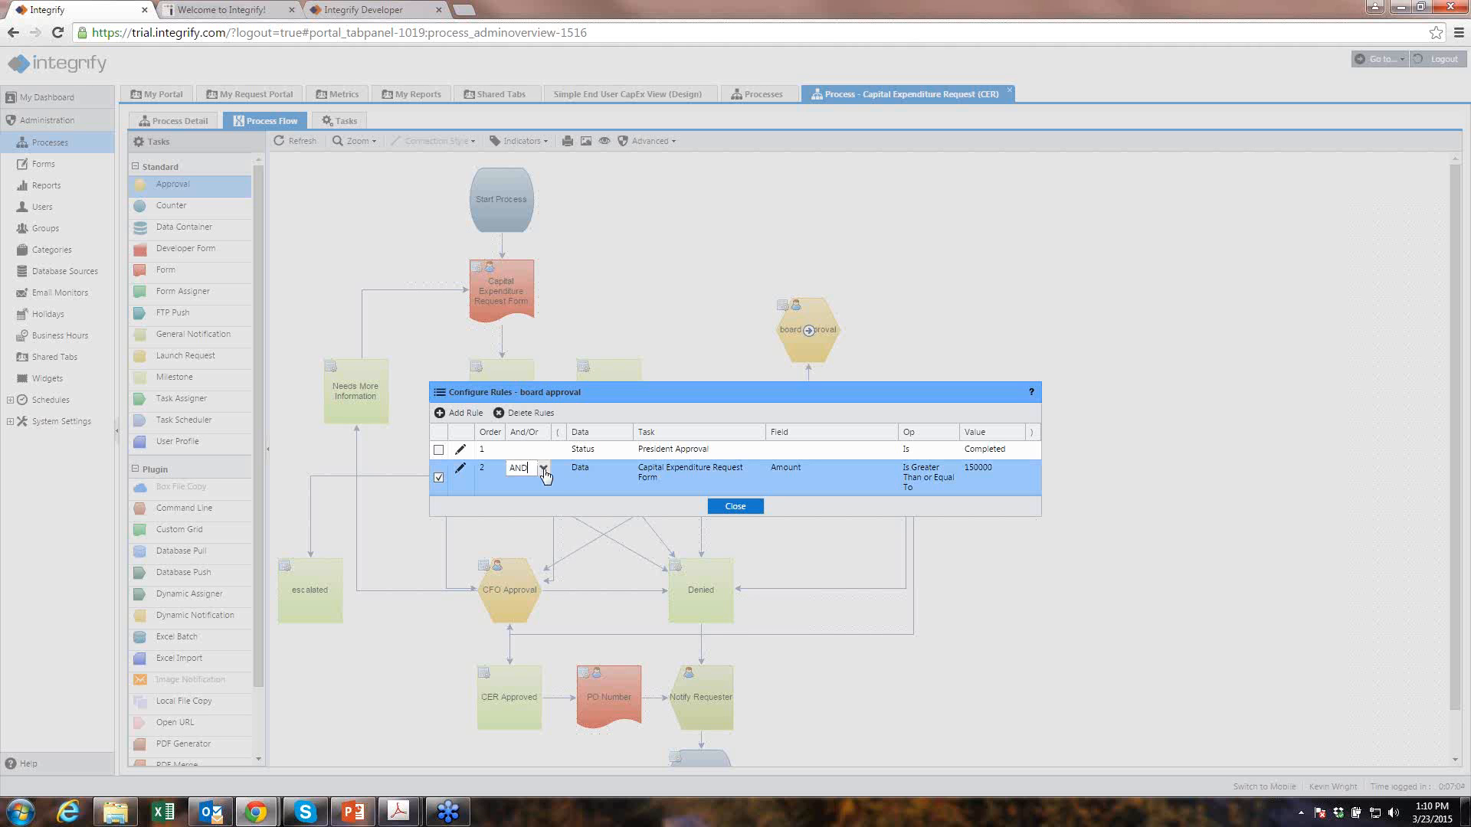
pyautogui.click(543, 467)
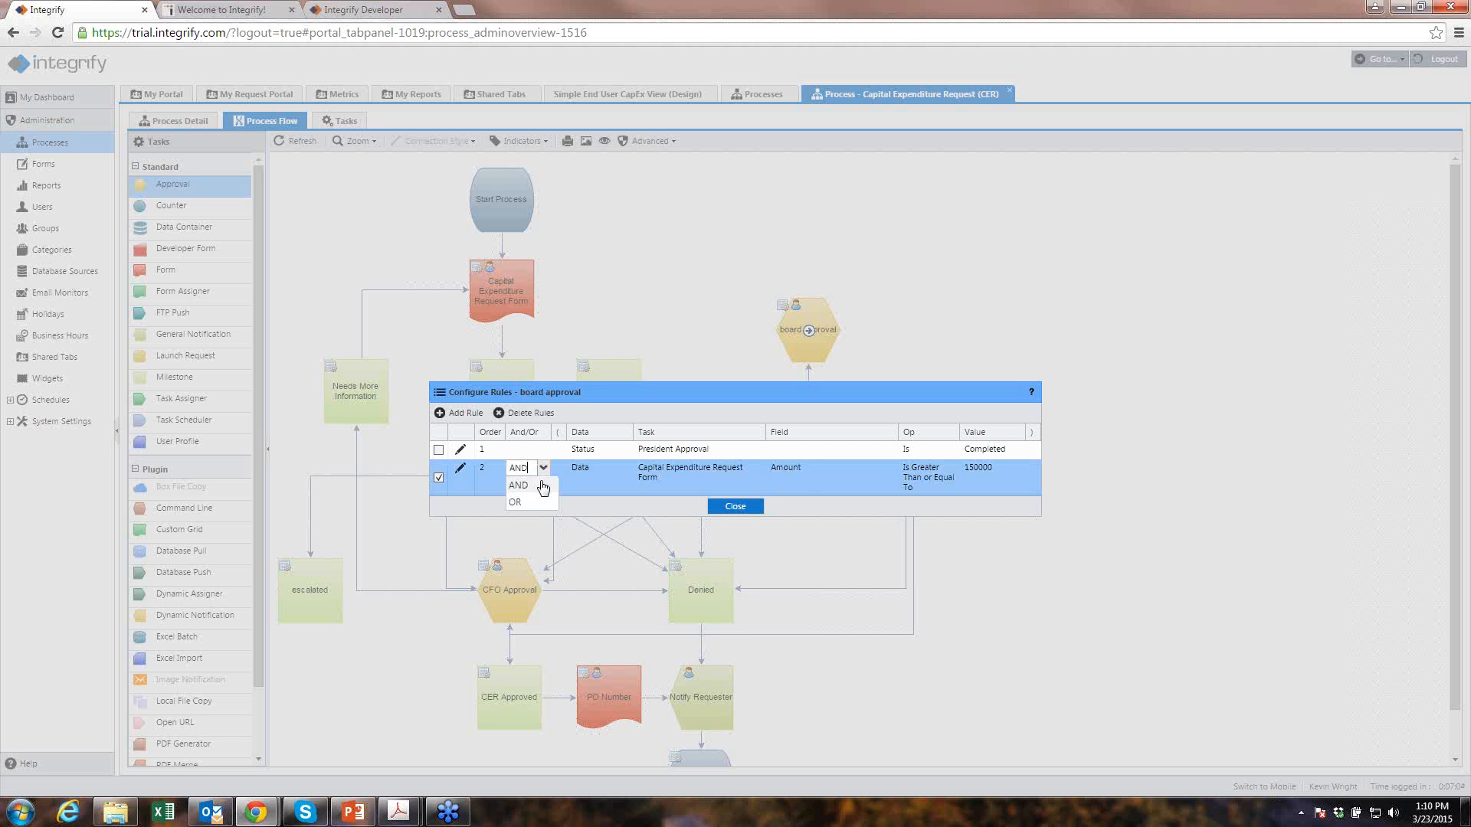
pyautogui.click(574, 510)
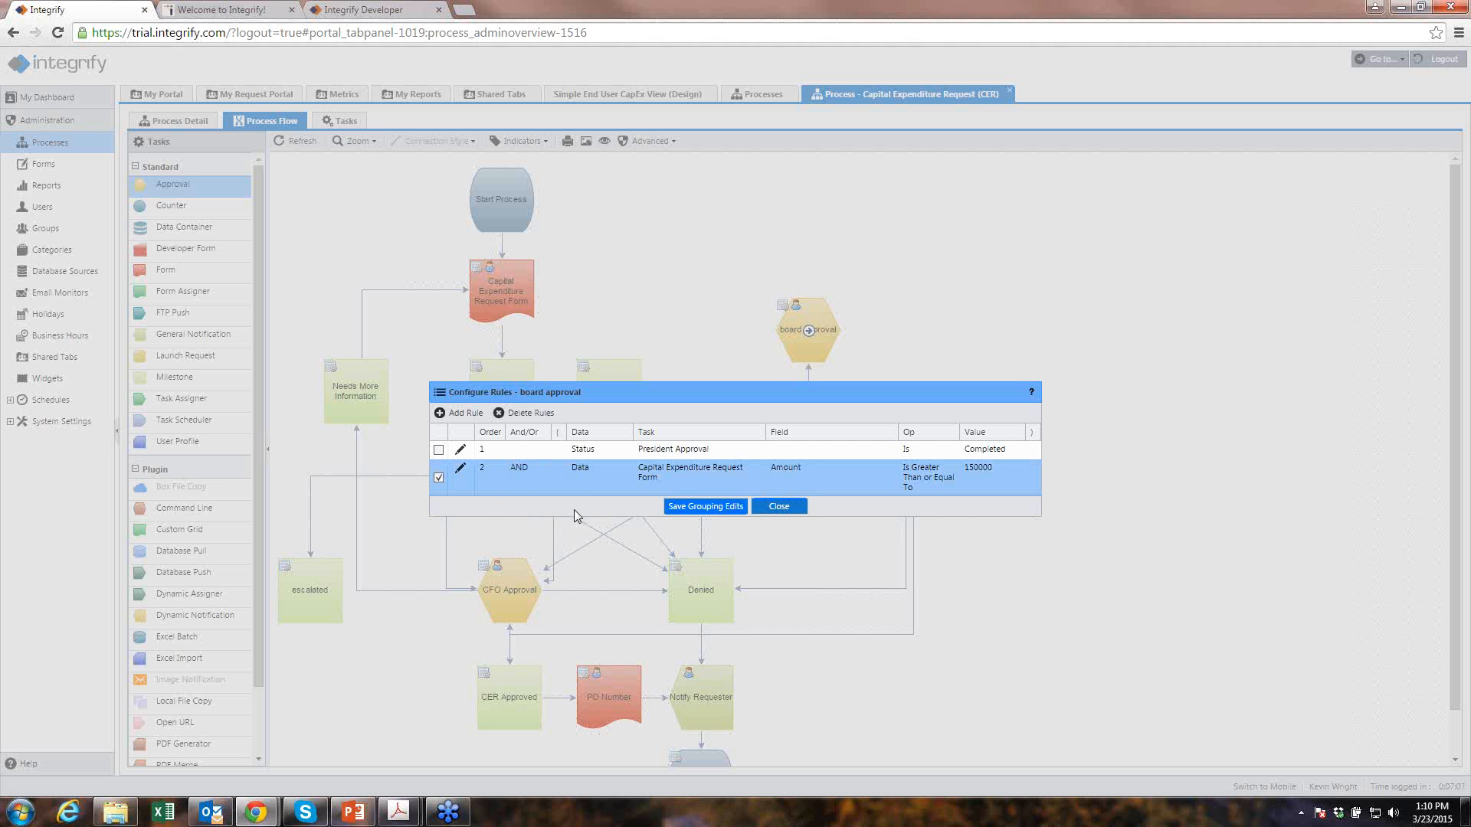
pyautogui.click(688, 506)
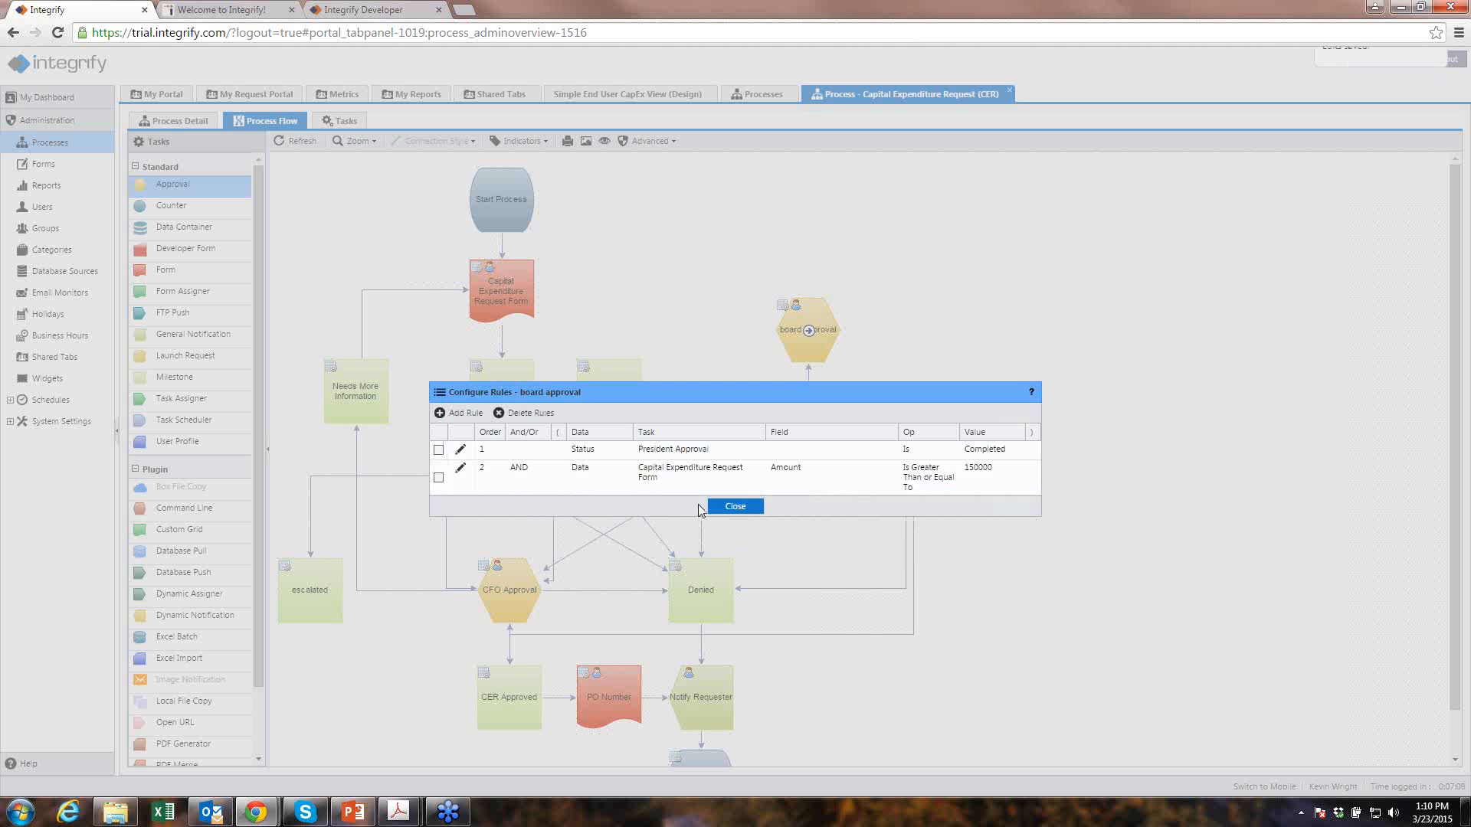
pyautogui.click(728, 506)
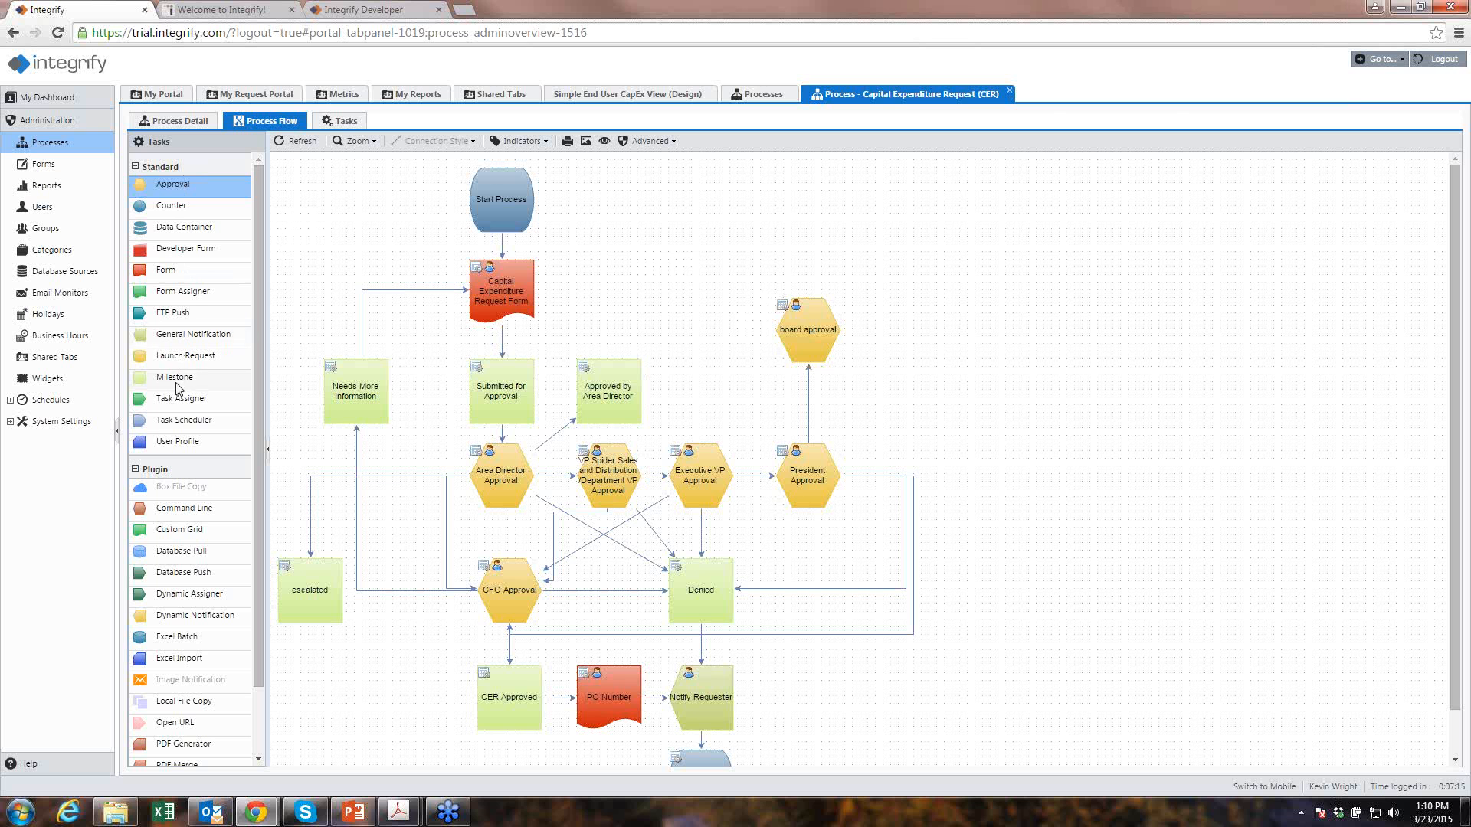
# - Place a milestone labelled 'approval given' beside the board approval task
pyautogui.moveTo(176, 380); pyautogui.dragTo(972, 330)
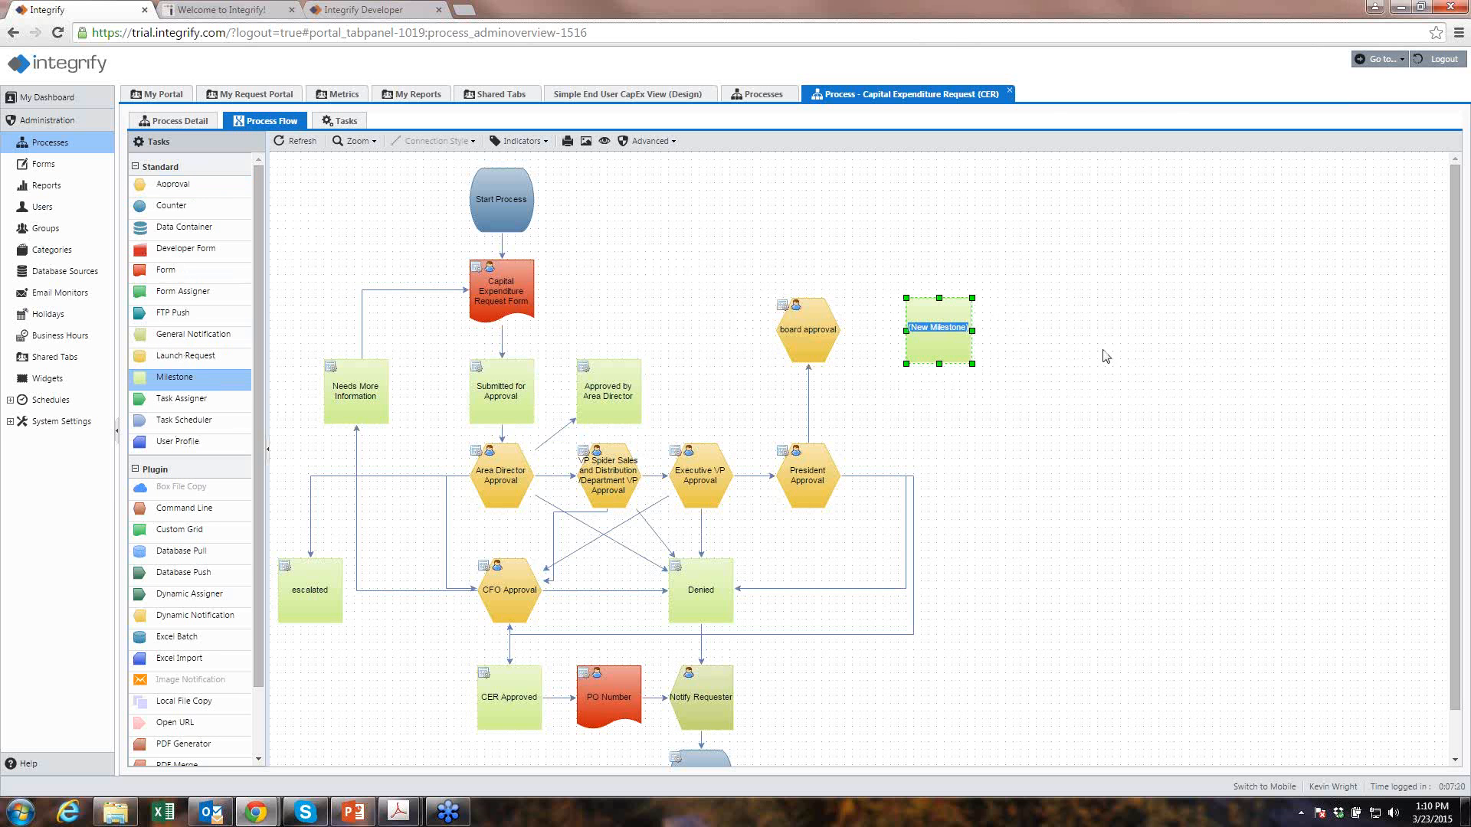
pyautogui.write('approval given')
pyautogui.rightClick(1103, 350)
pyautogui.click(1066, 315)
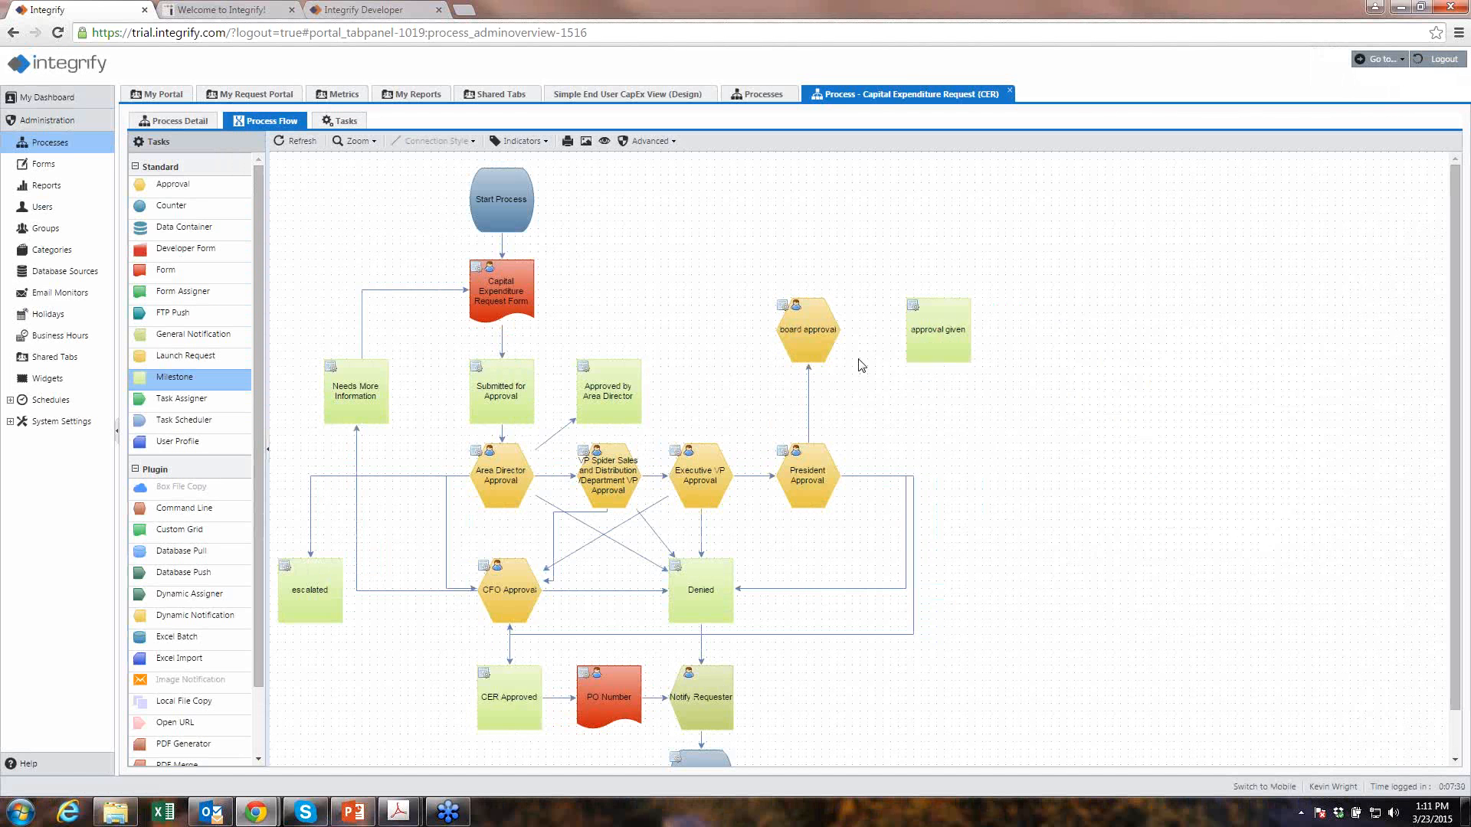
# - Open the Finance folder's CapEx Request Example Form, preview it, and show its 11 questions
pyautogui.click(23, 166)
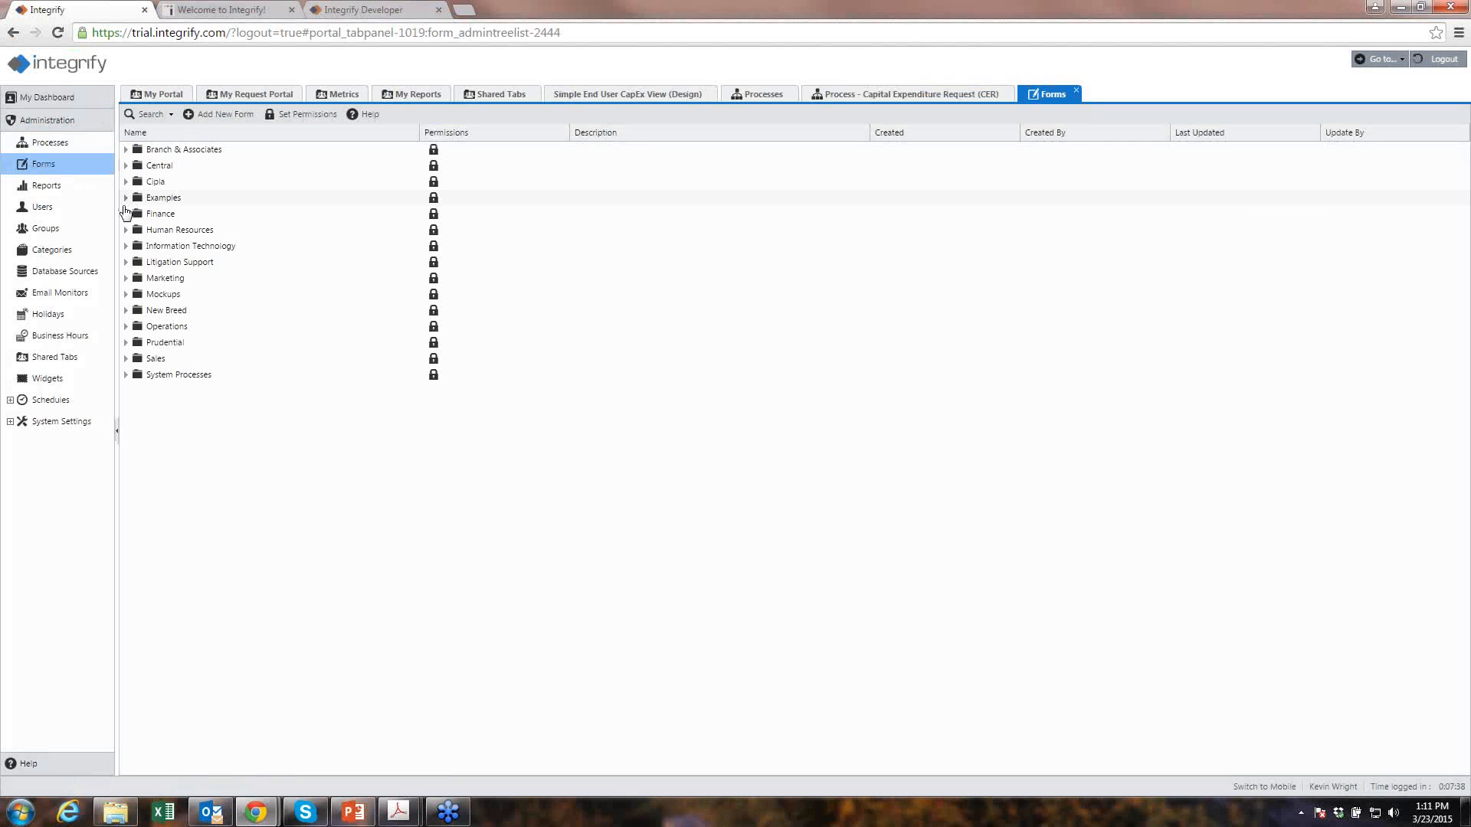
pyautogui.click(125, 213)
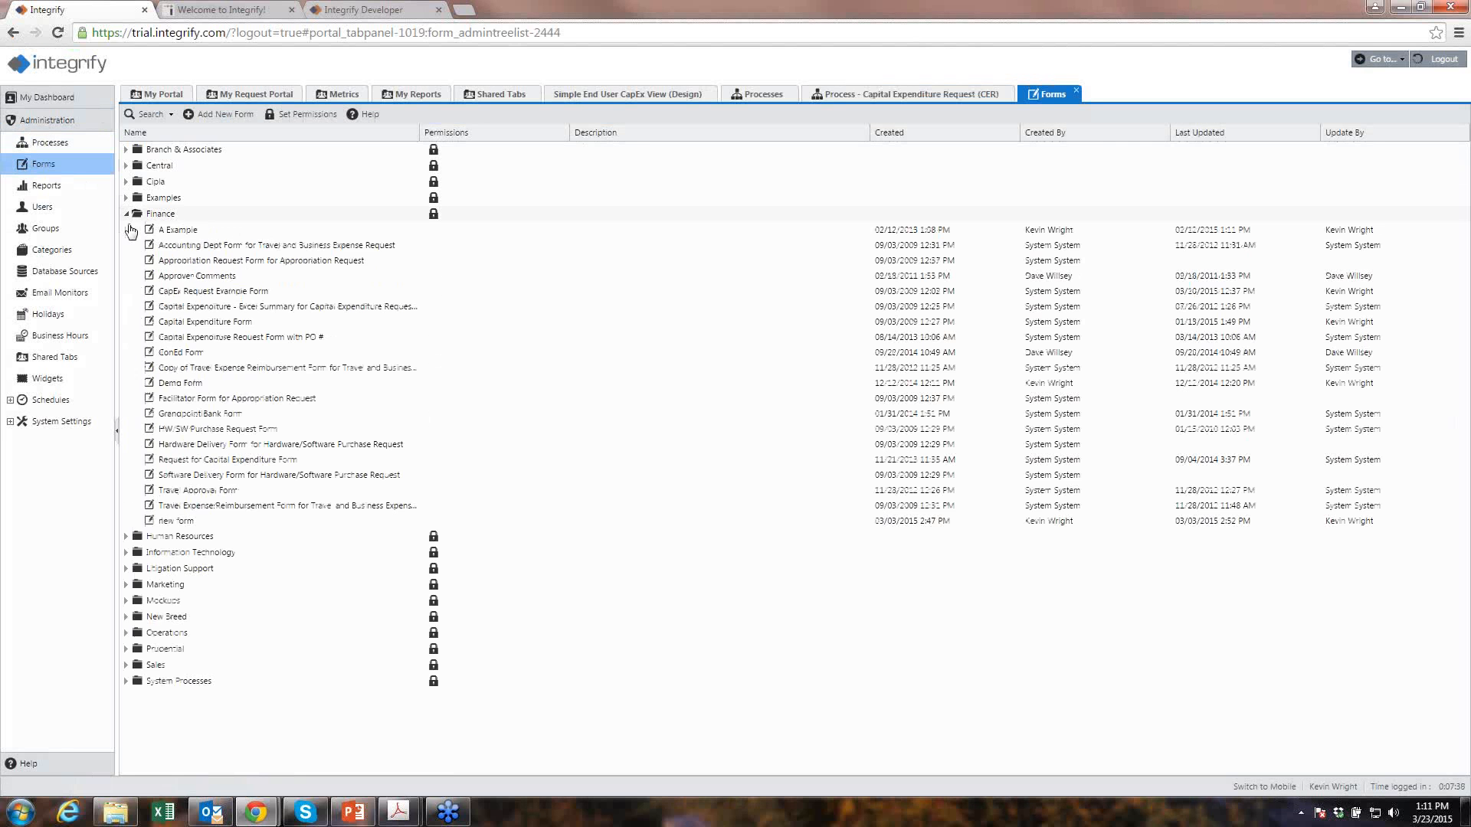
pyautogui.click(150, 296)
pyautogui.doubleClick(149, 299)
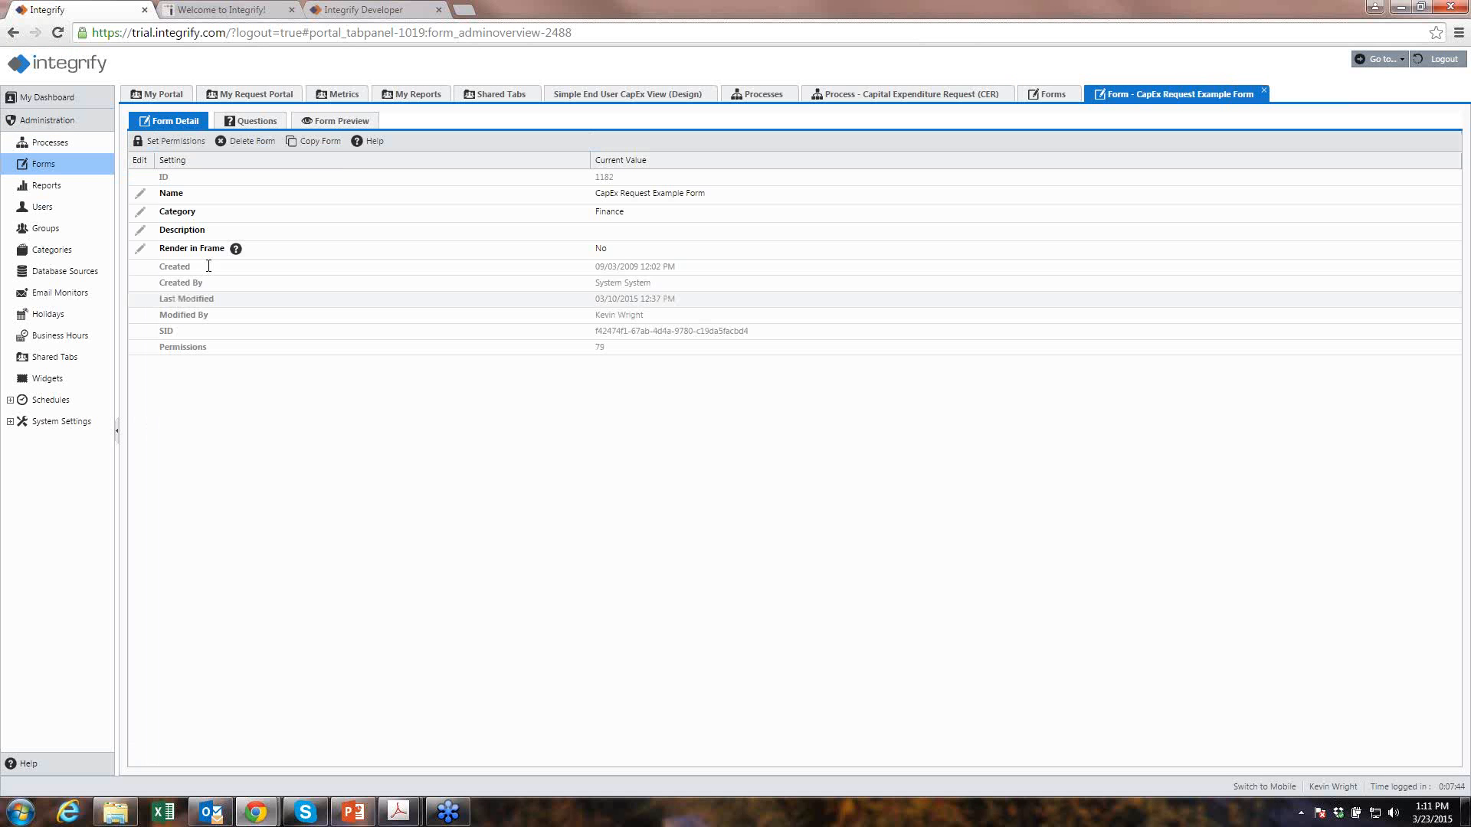
pyautogui.click(334, 123)
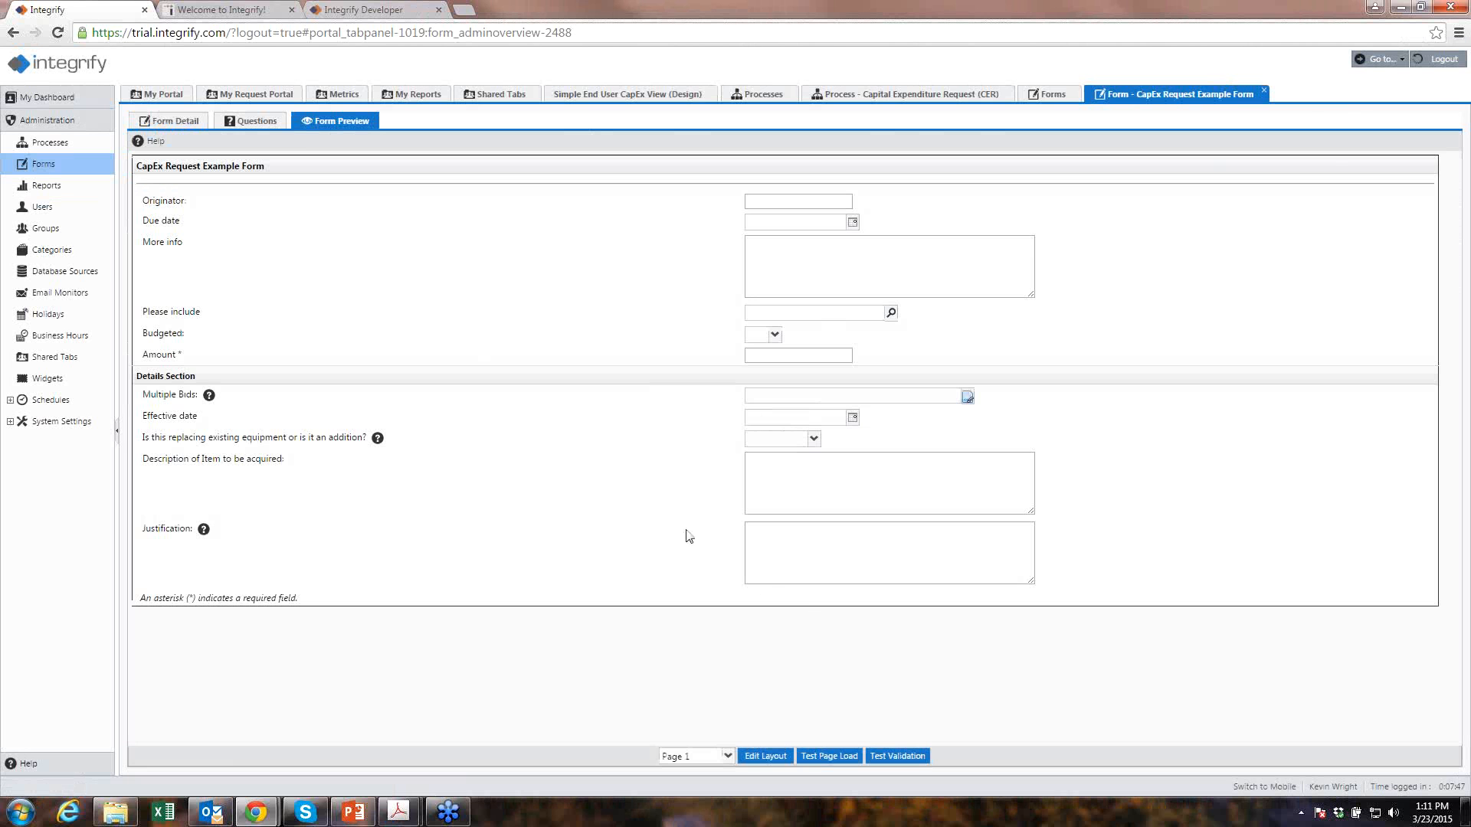
pyautogui.click(256, 123)
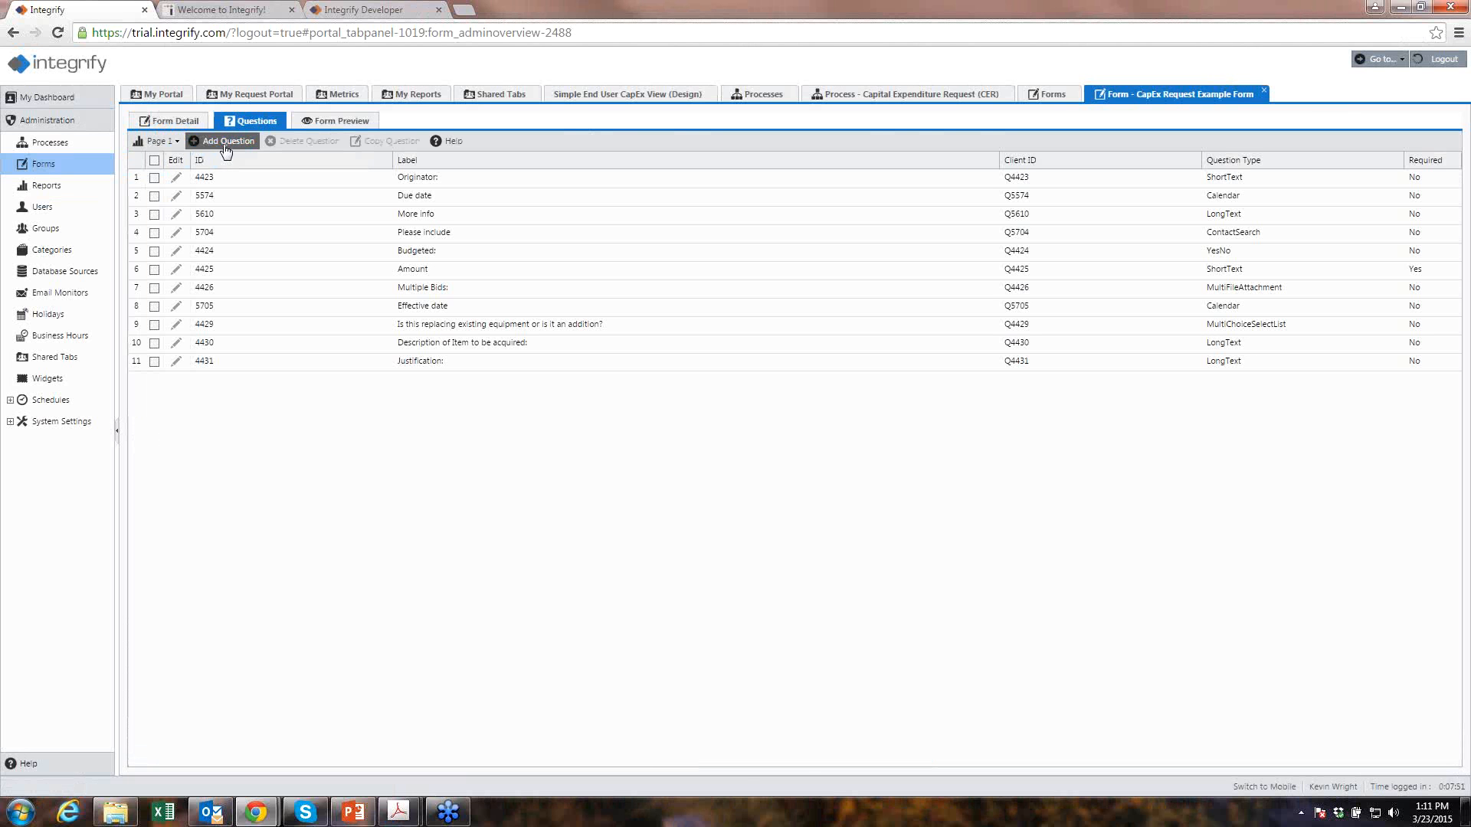
# - Add 'new question' as a required Multichoice Radio Button question and save it
pyautogui.click(226, 142)
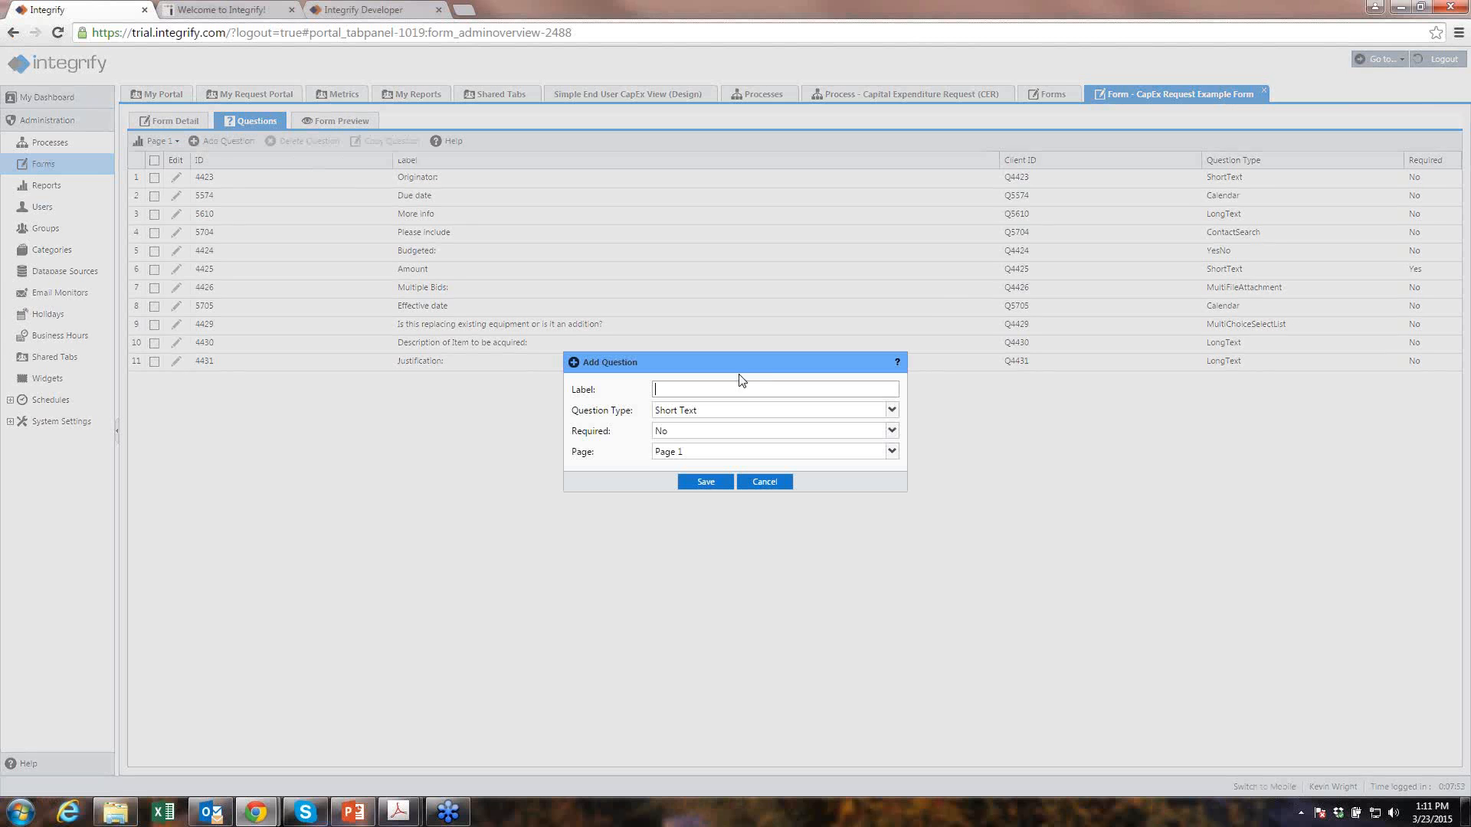
pyautogui.write("new question'")
pyautogui.click(890, 412)
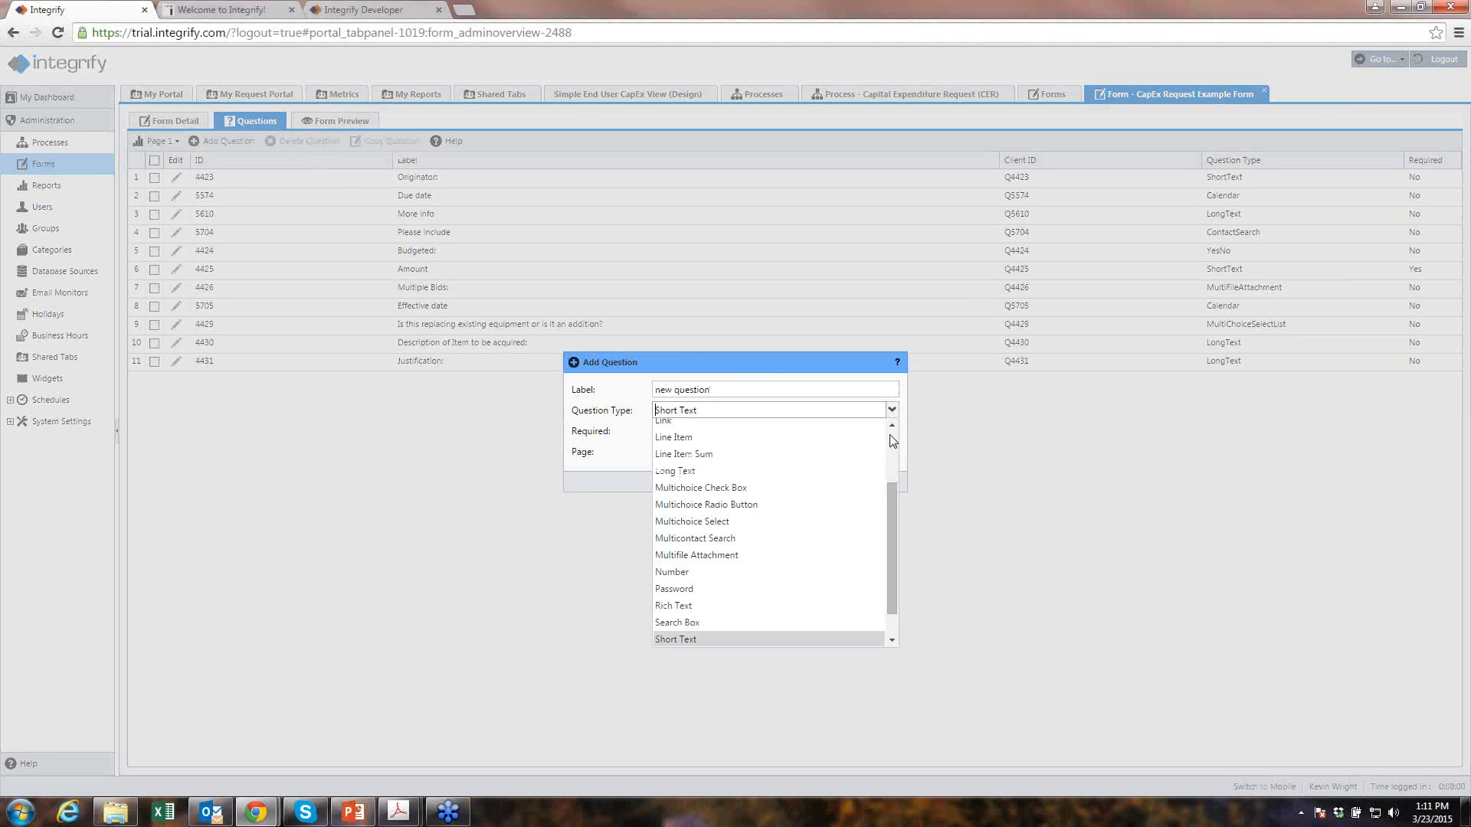
pyautogui.scroll(2, 893, 442)
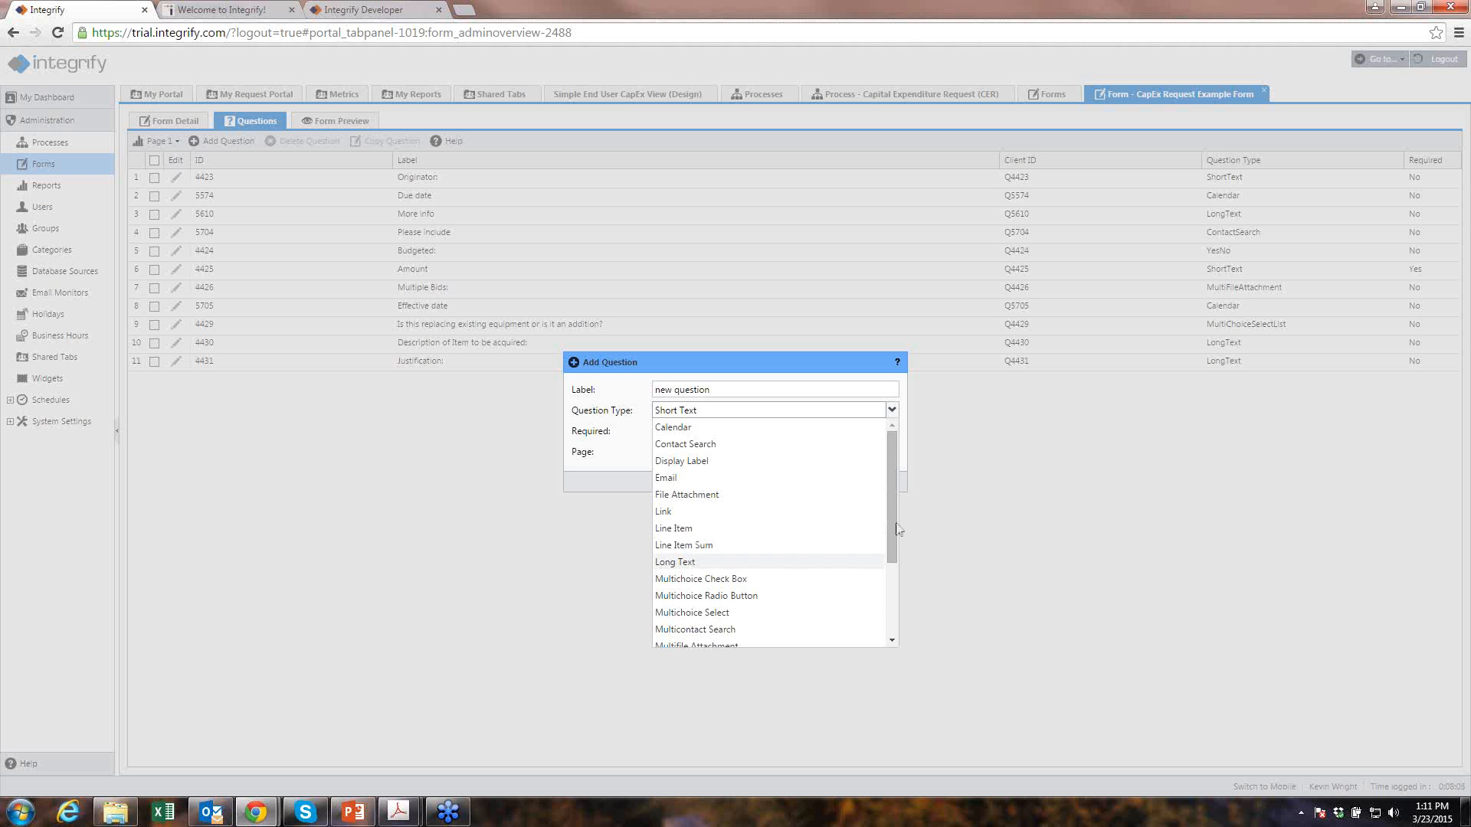
pyautogui.moveTo(892, 502); pyautogui.dragTo(882, 564)
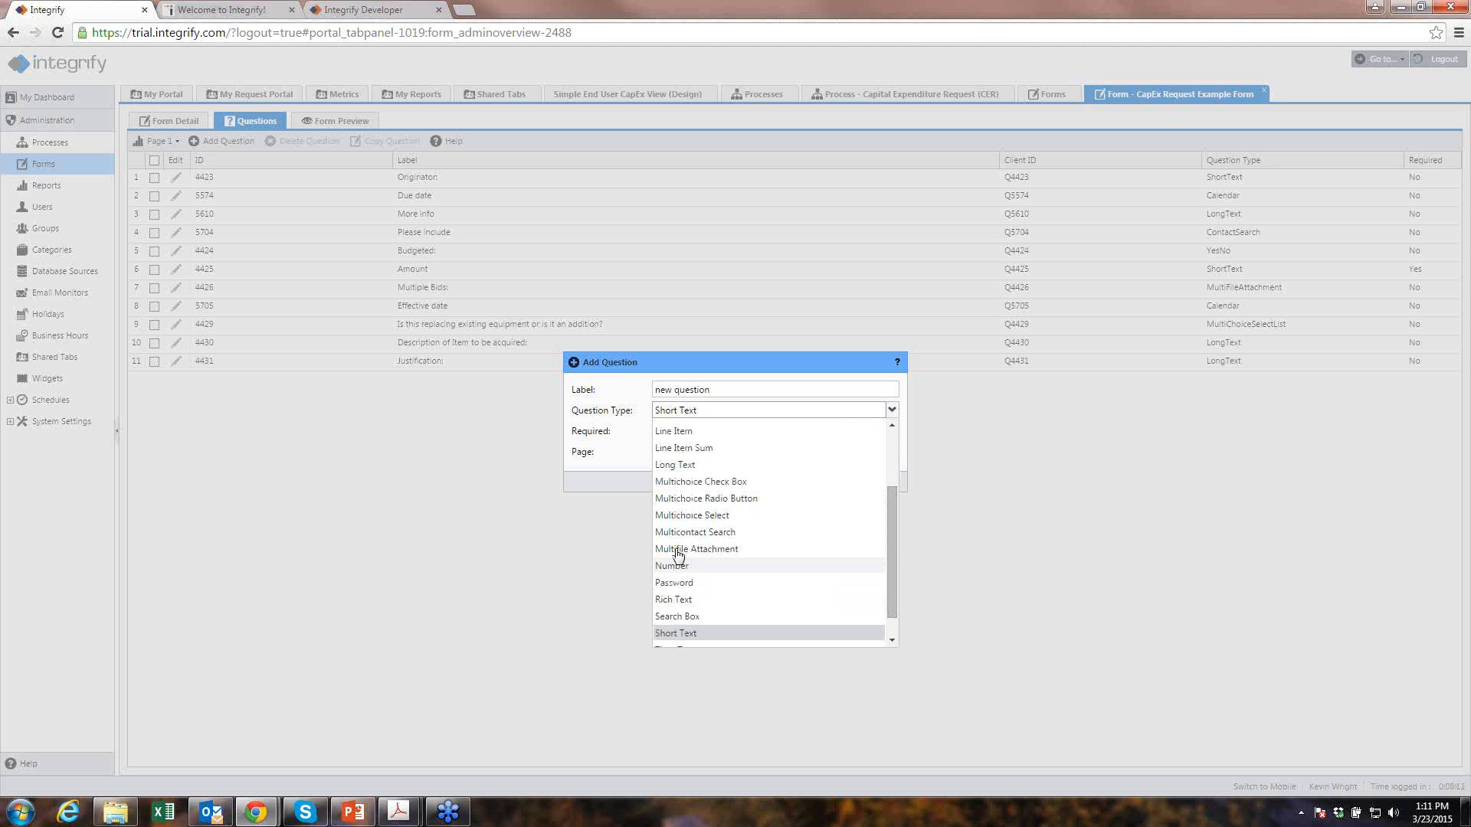
pyautogui.click(689, 499)
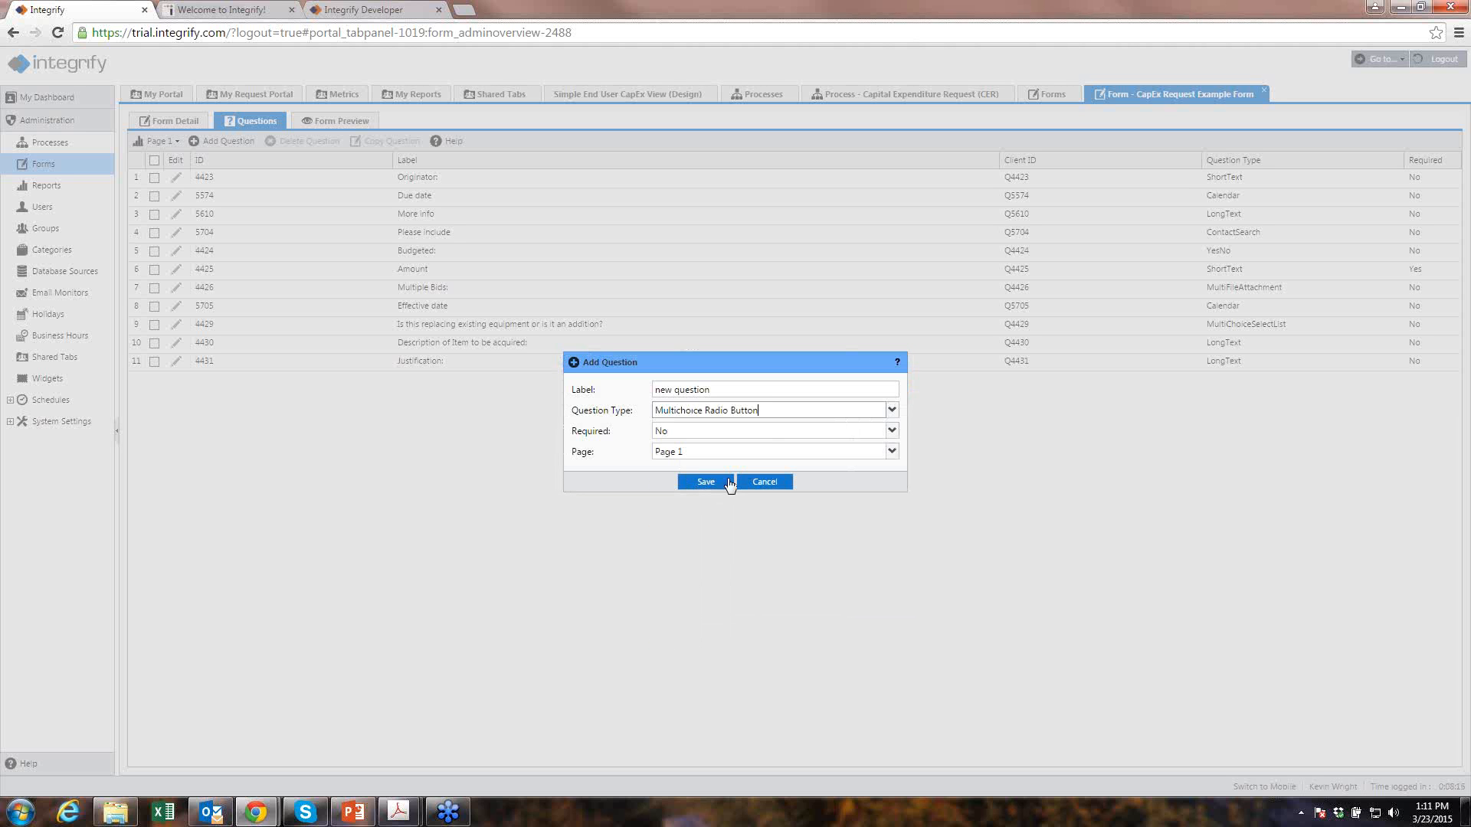
pyautogui.click(890, 431)
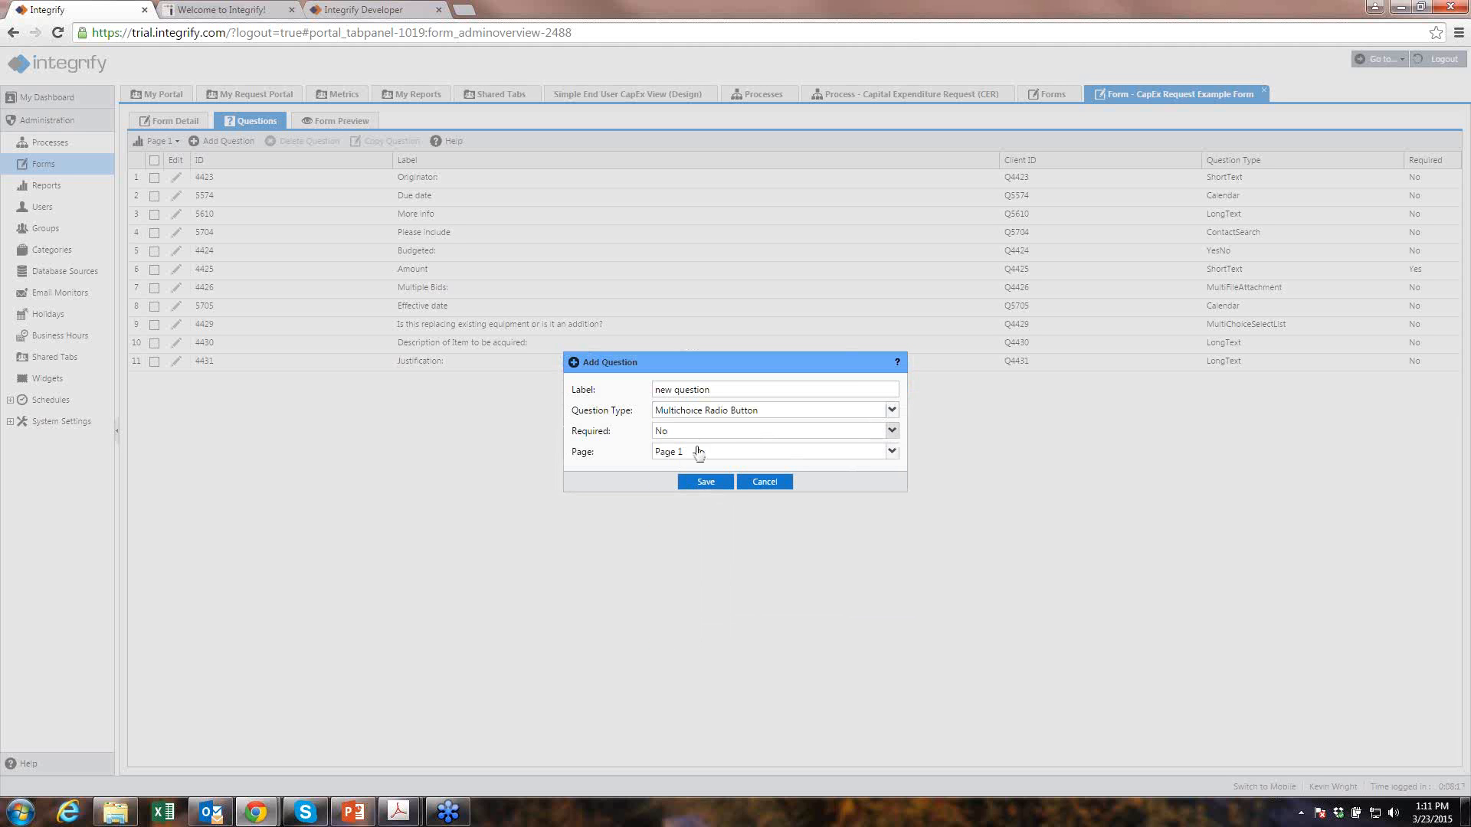
pyautogui.click(664, 448)
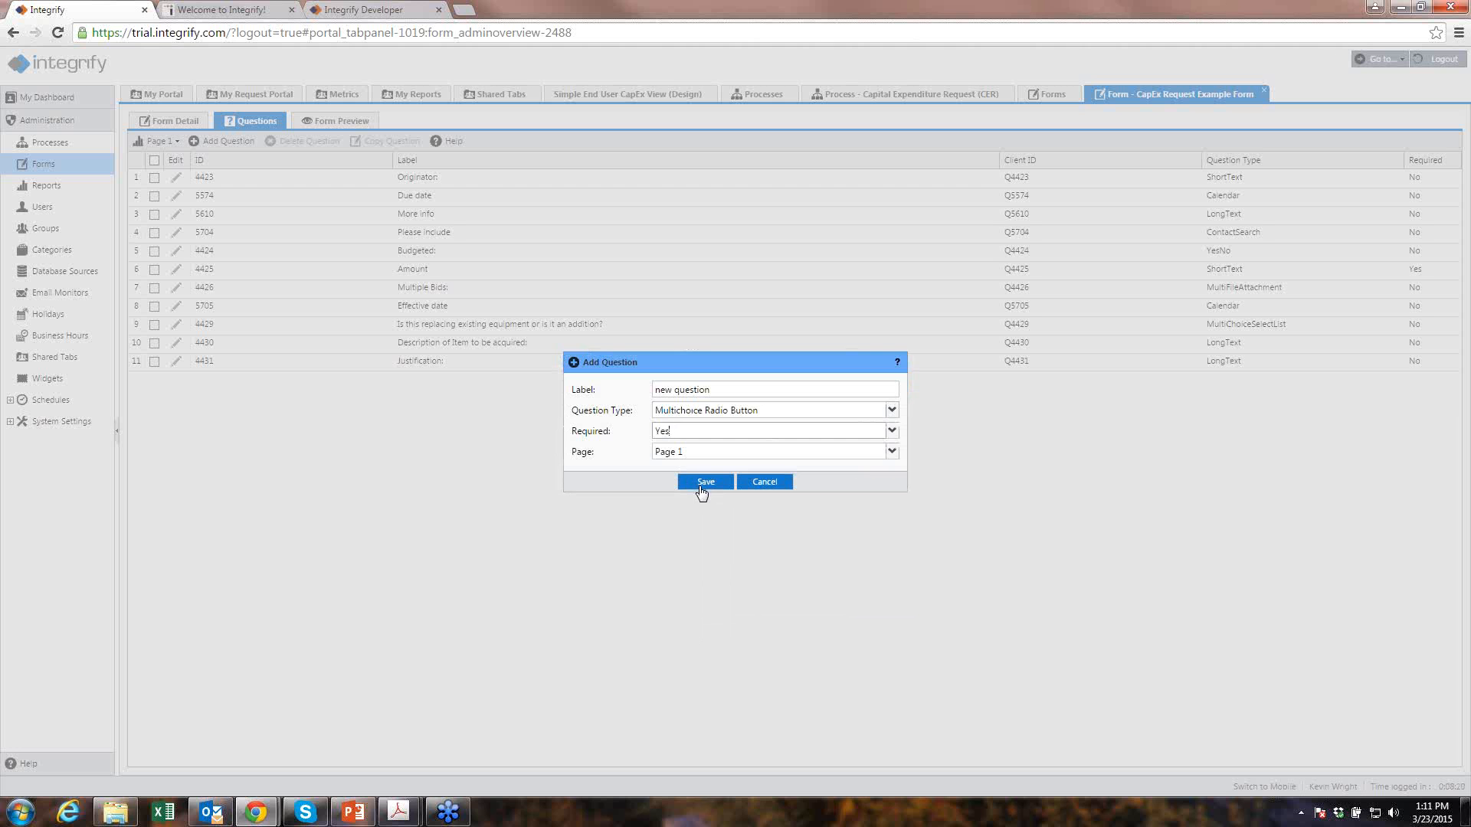
pyautogui.click(700, 484)
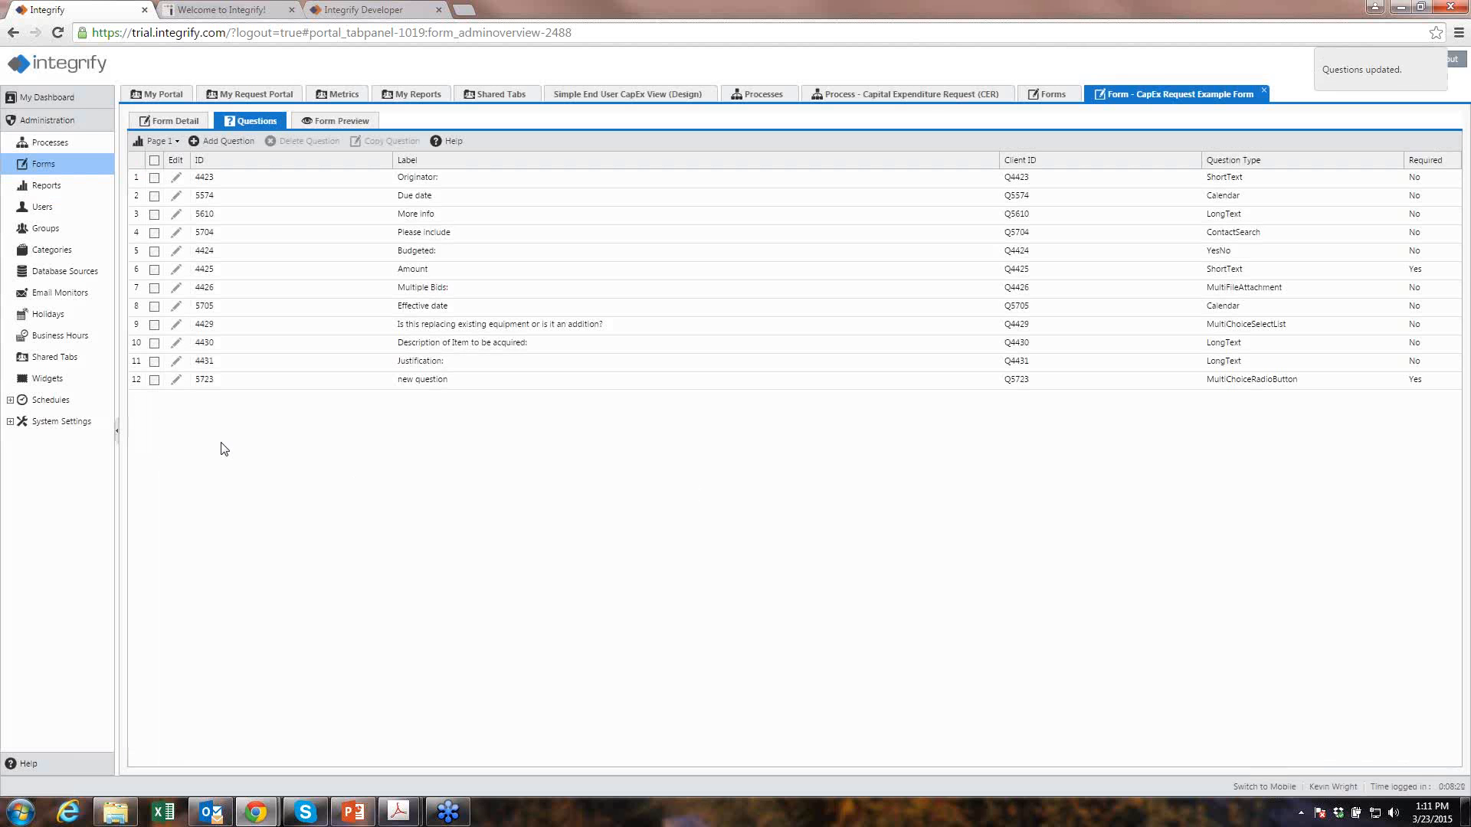
# - Give 'new question' the answer choices 'choice a' and 'choice b'
pyautogui.click(177, 381)
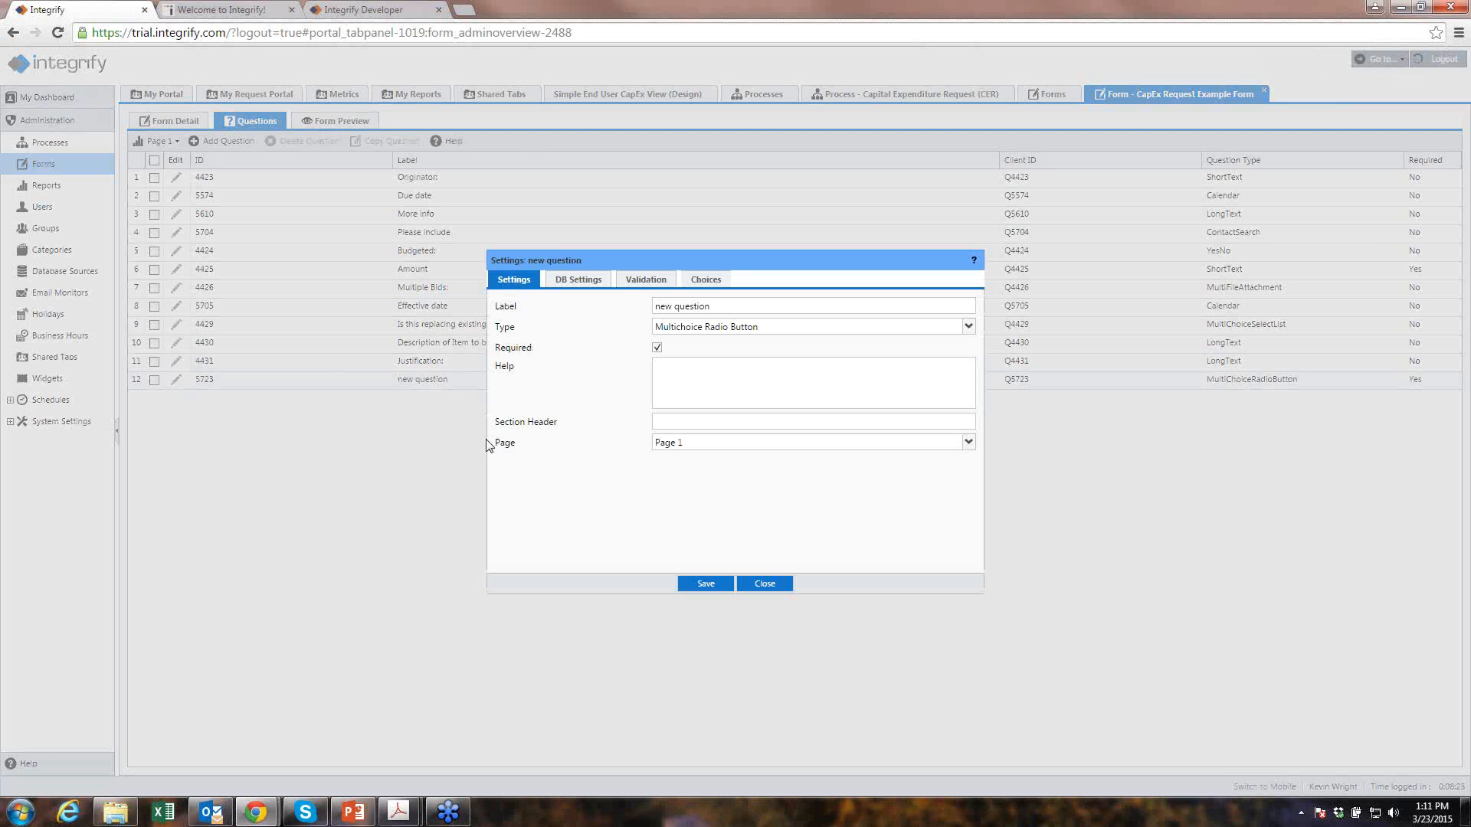
pyautogui.click(686, 373)
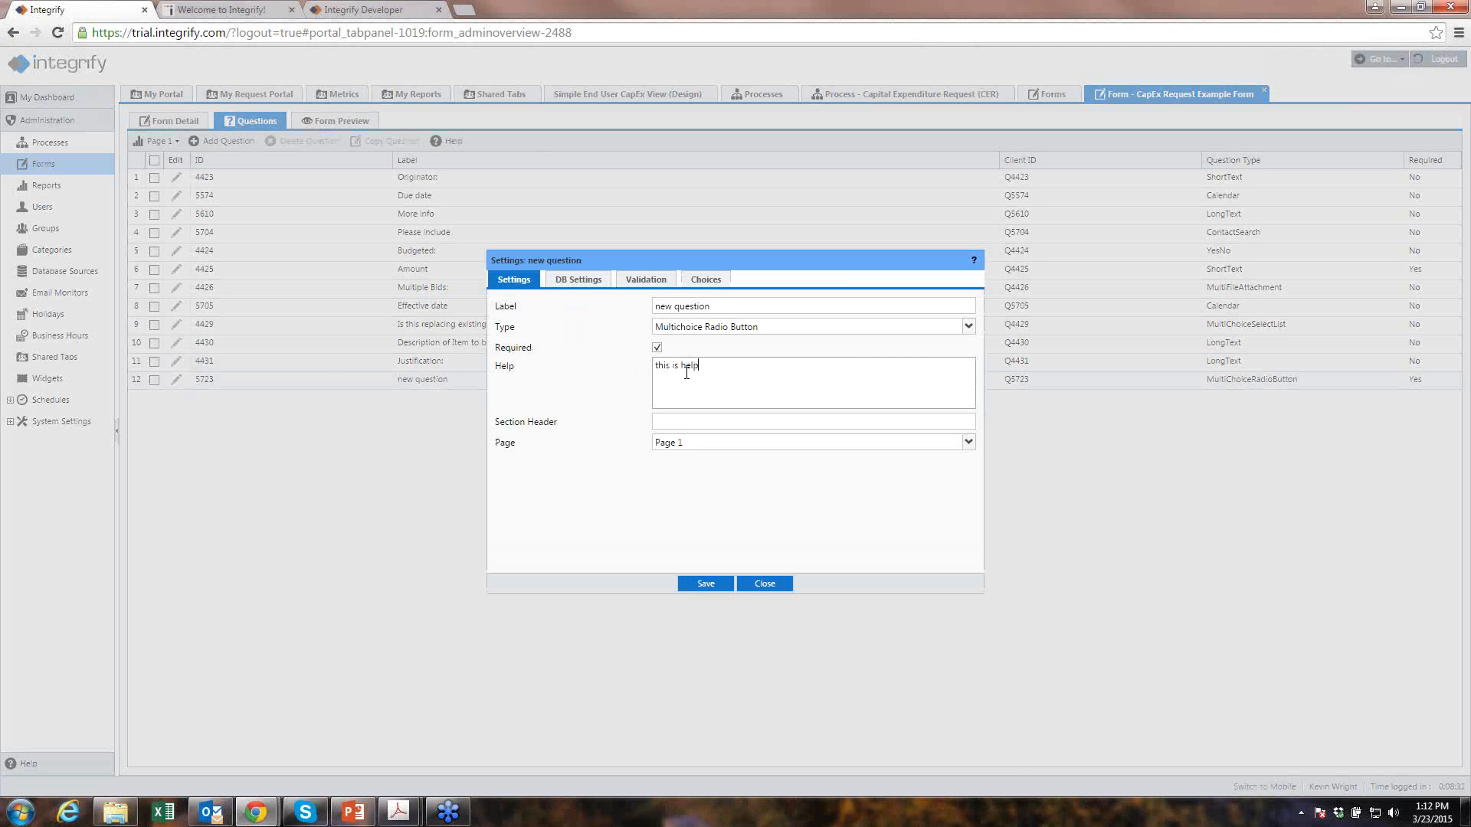
pyautogui.click(576, 280)
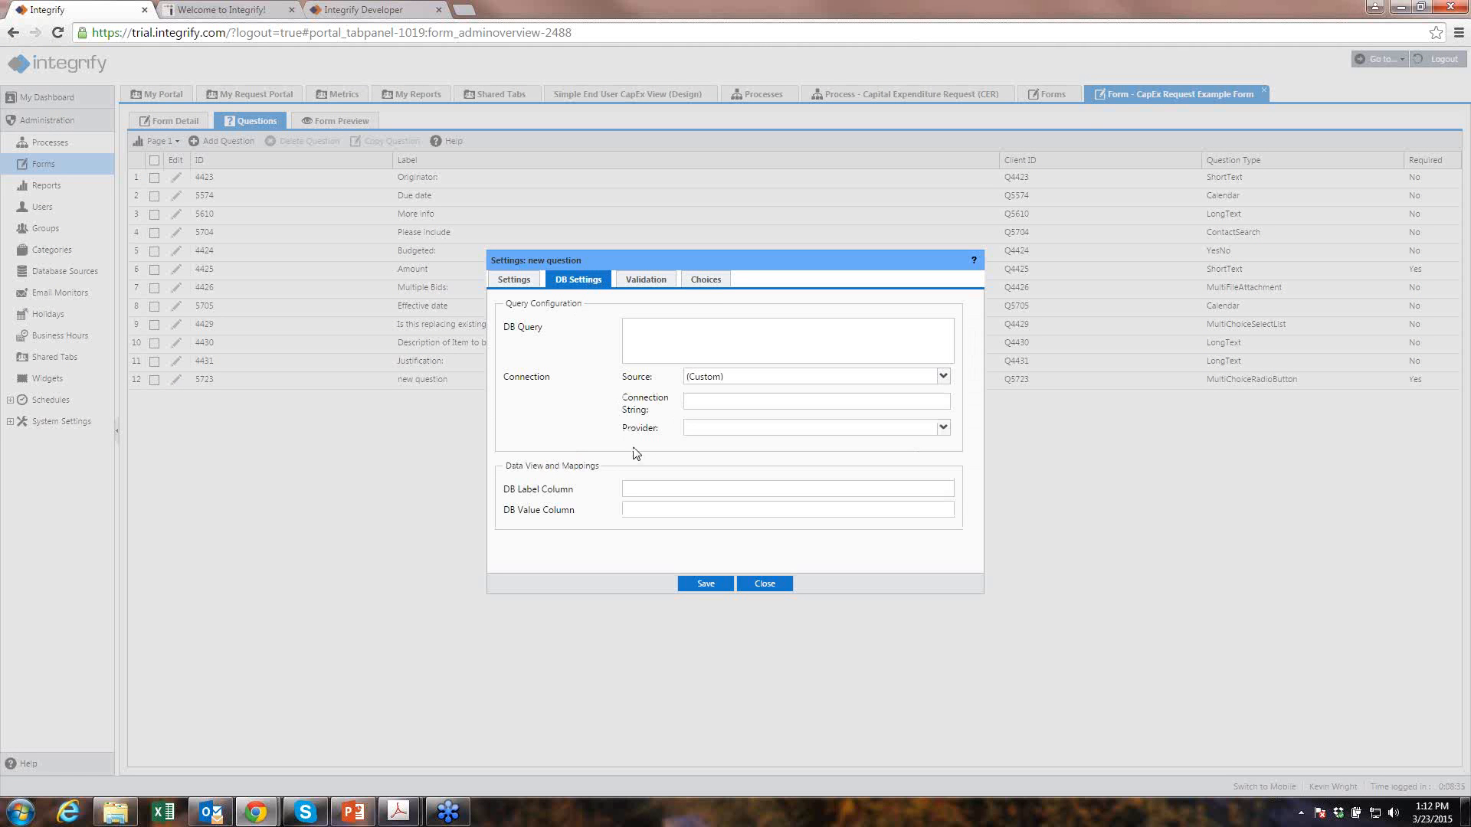
pyautogui.click(705, 282)
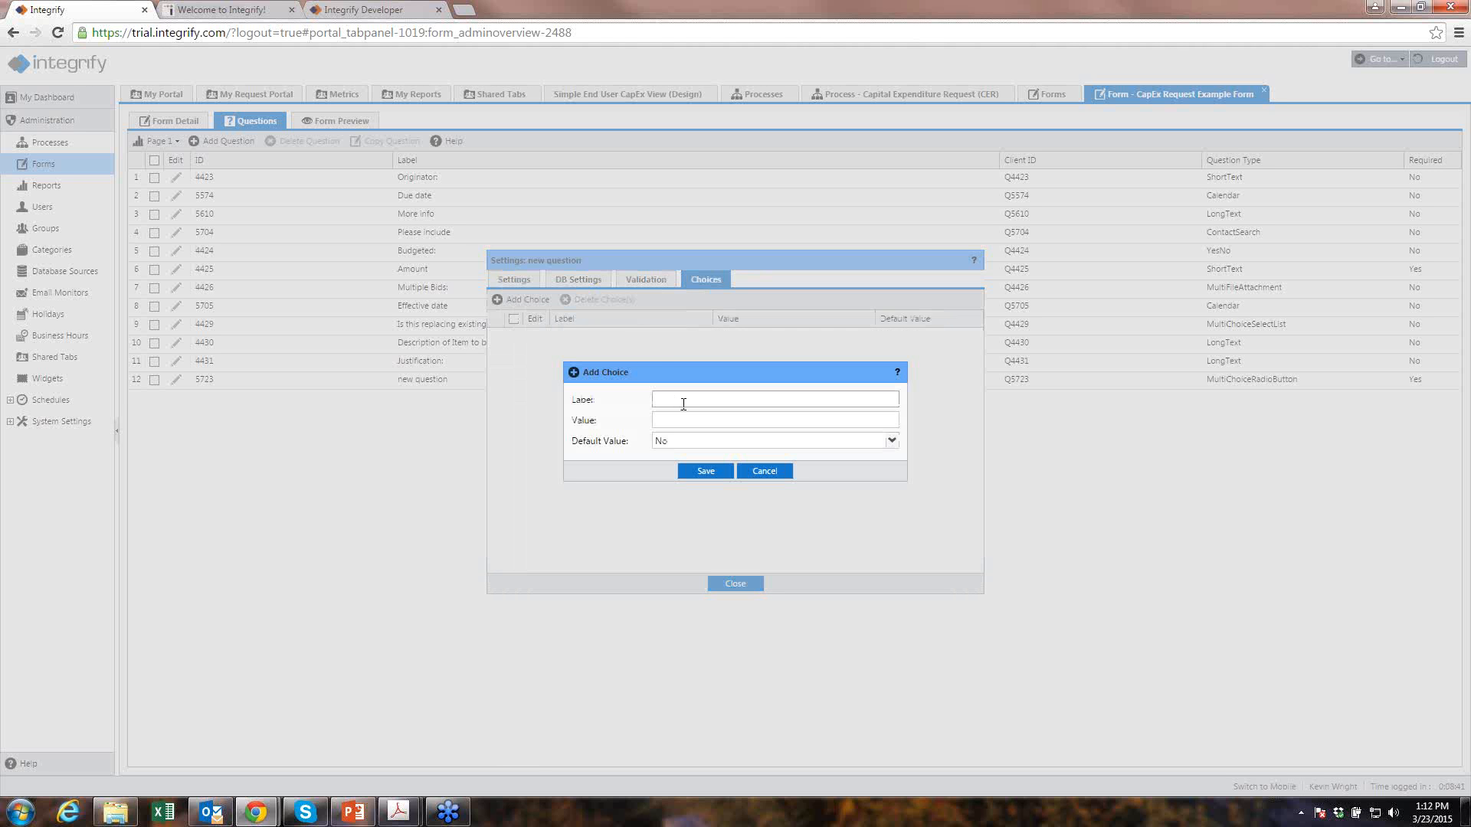
pyautogui.write('chci')
pyautogui.click(701, 466)
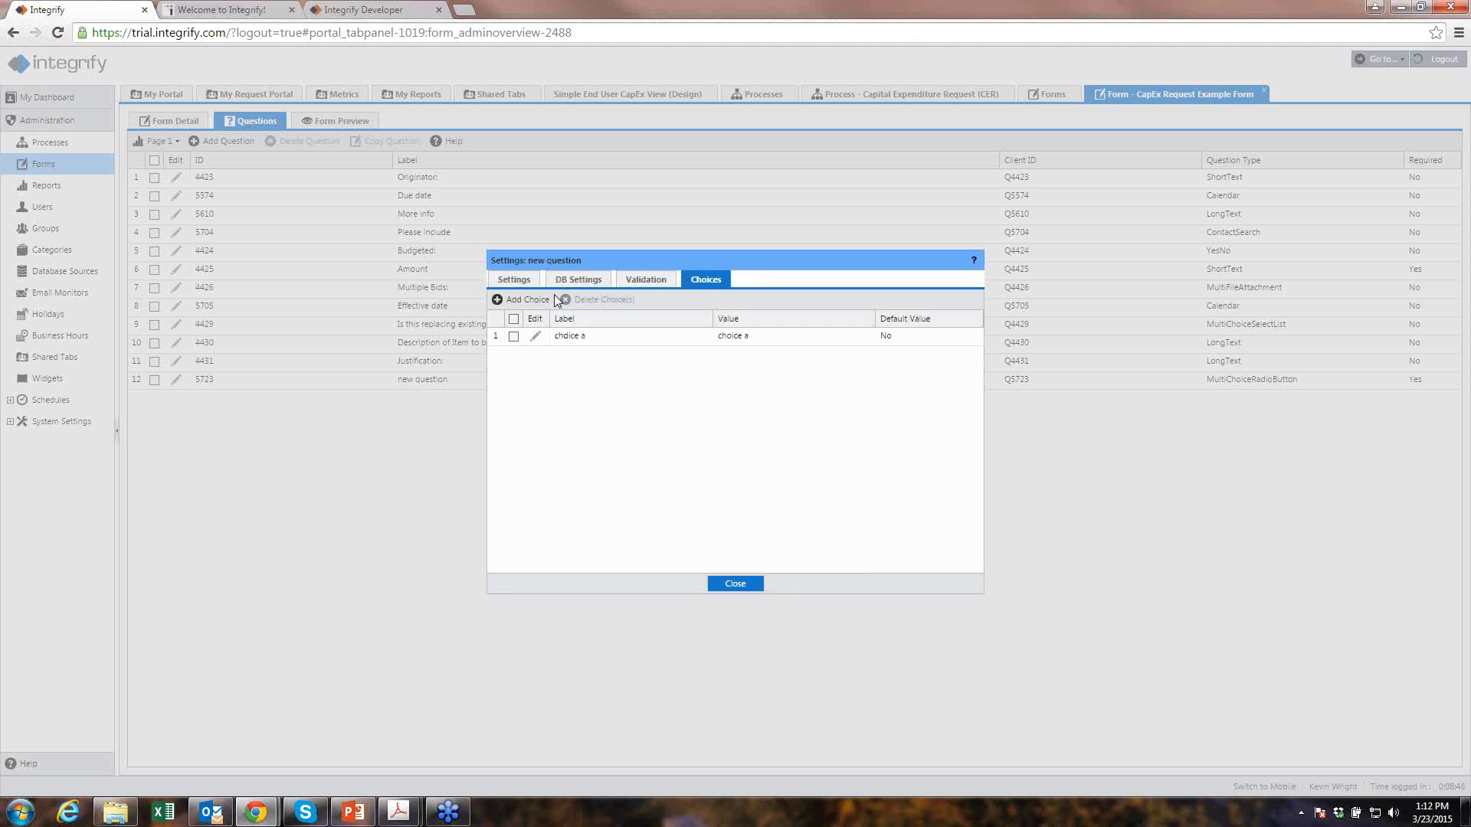
pyautogui.click(532, 304)
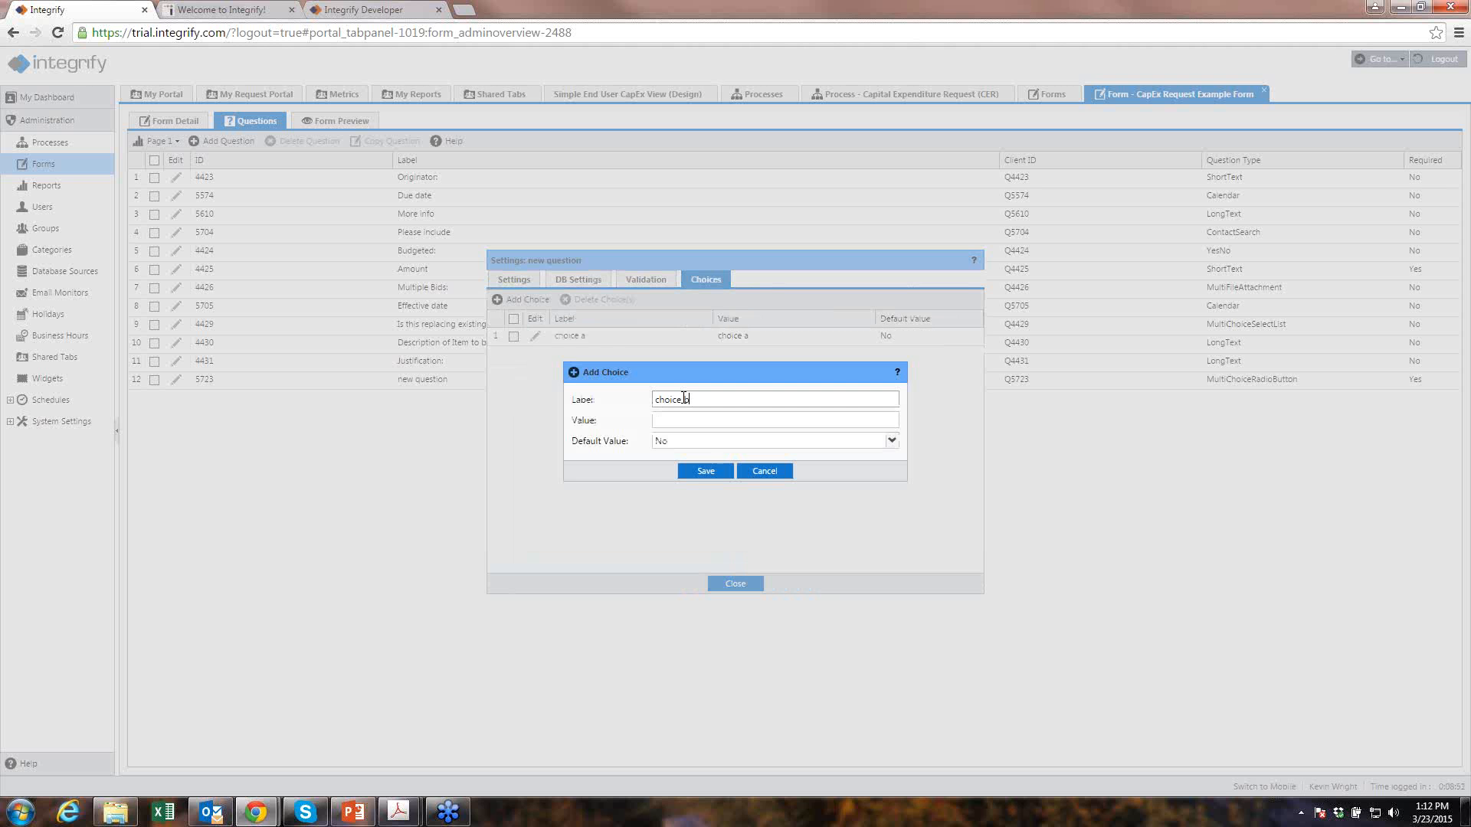
pyautogui.click(702, 471)
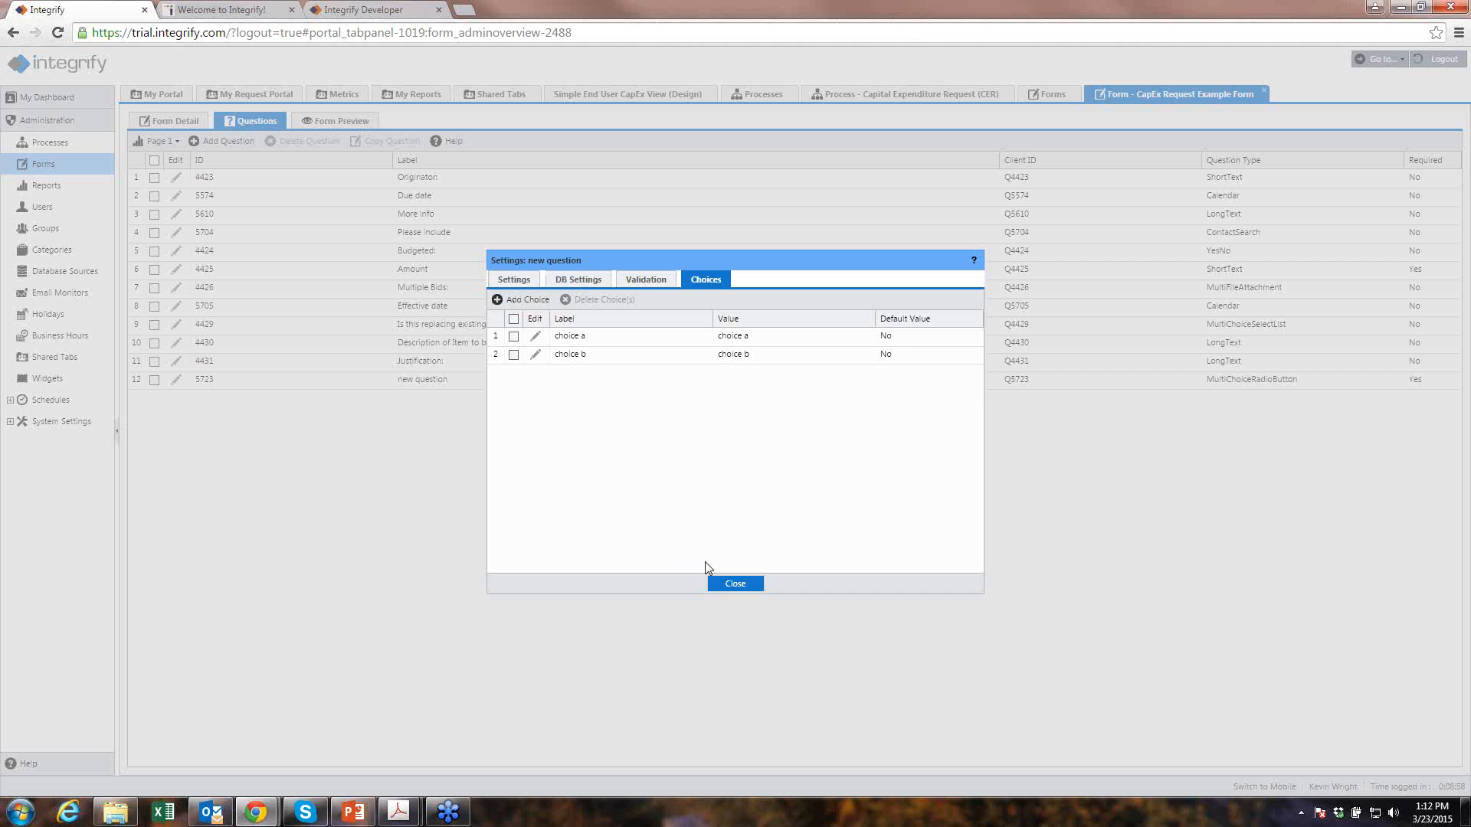
pyautogui.click(726, 586)
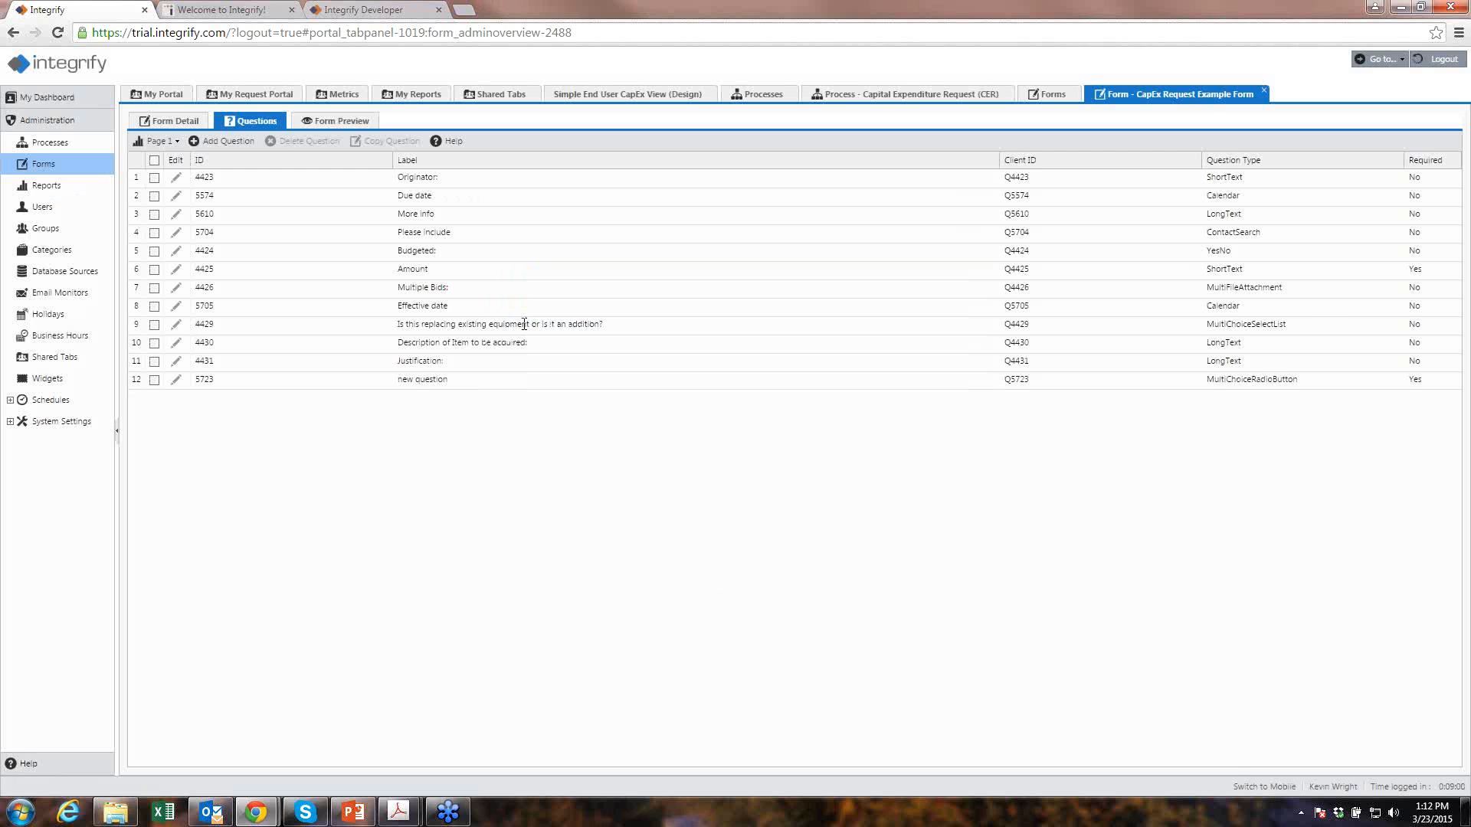
# - Move 'new question' from row 12 to third place after Due date and preview the form
pyautogui.click(315, 123)
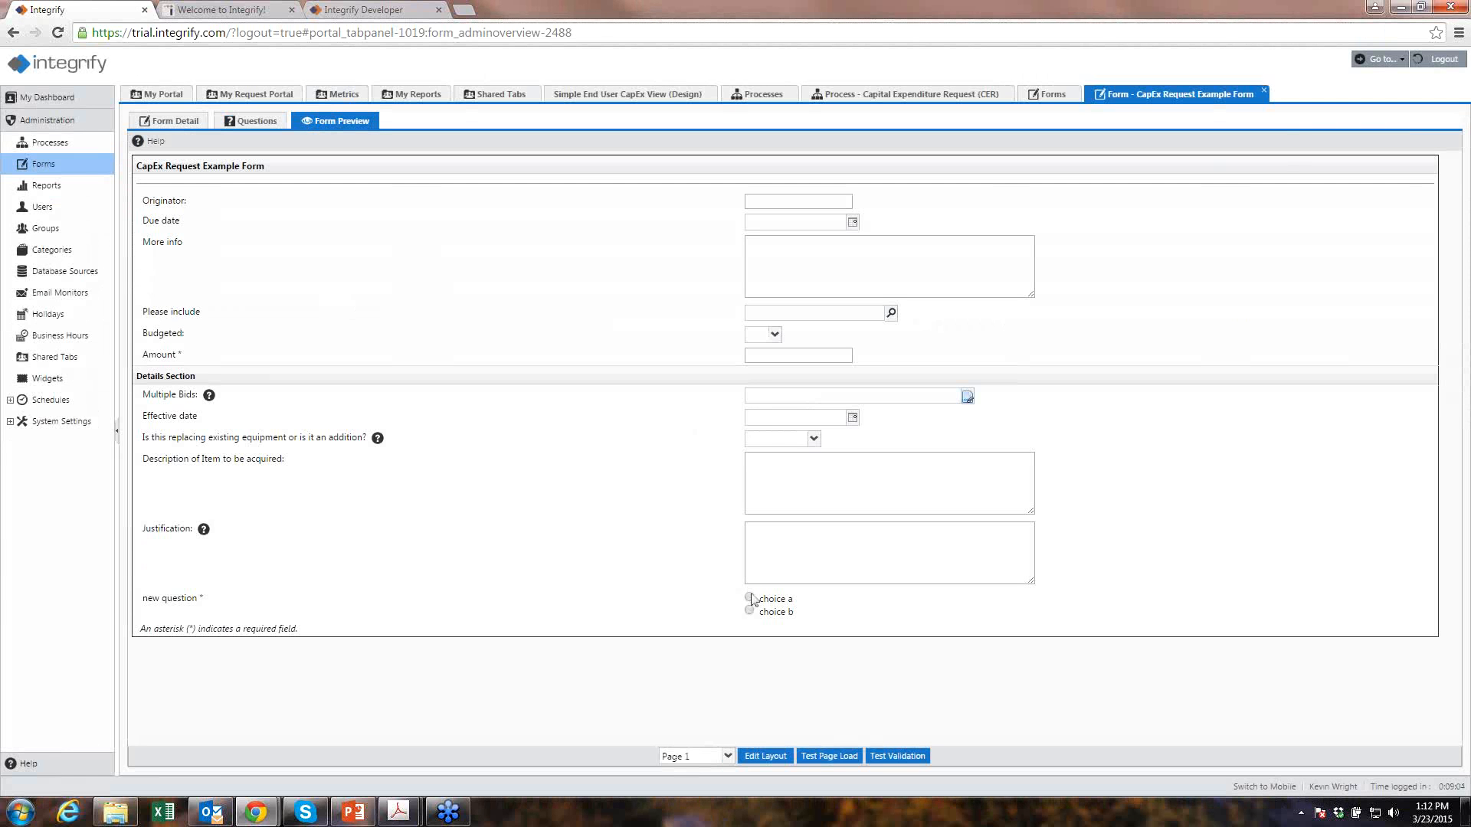
pyautogui.click(242, 121)
pyautogui.moveTo(336, 381); pyautogui.dragTo(311, 193)
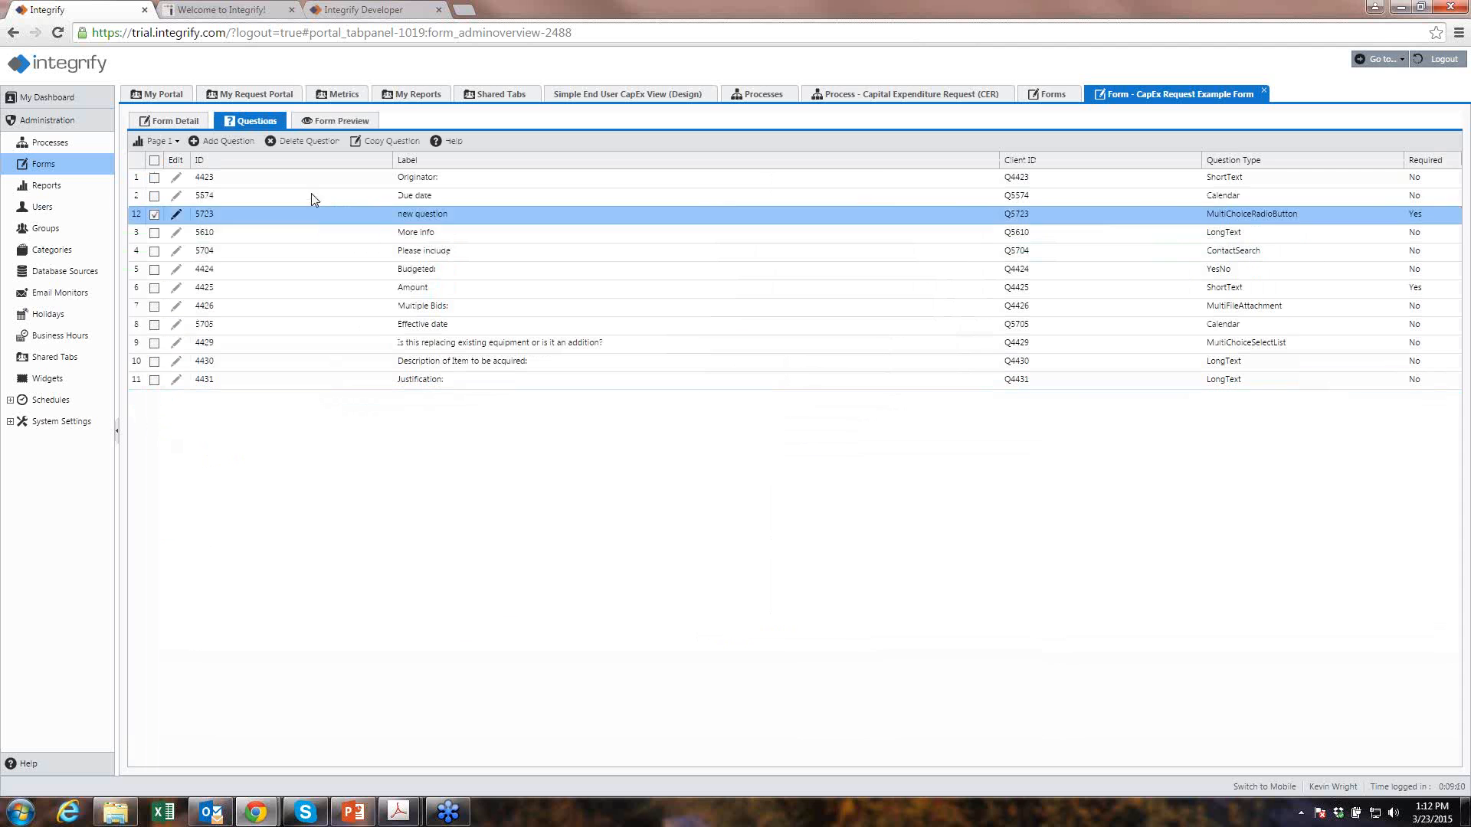
pyautogui.click(321, 124)
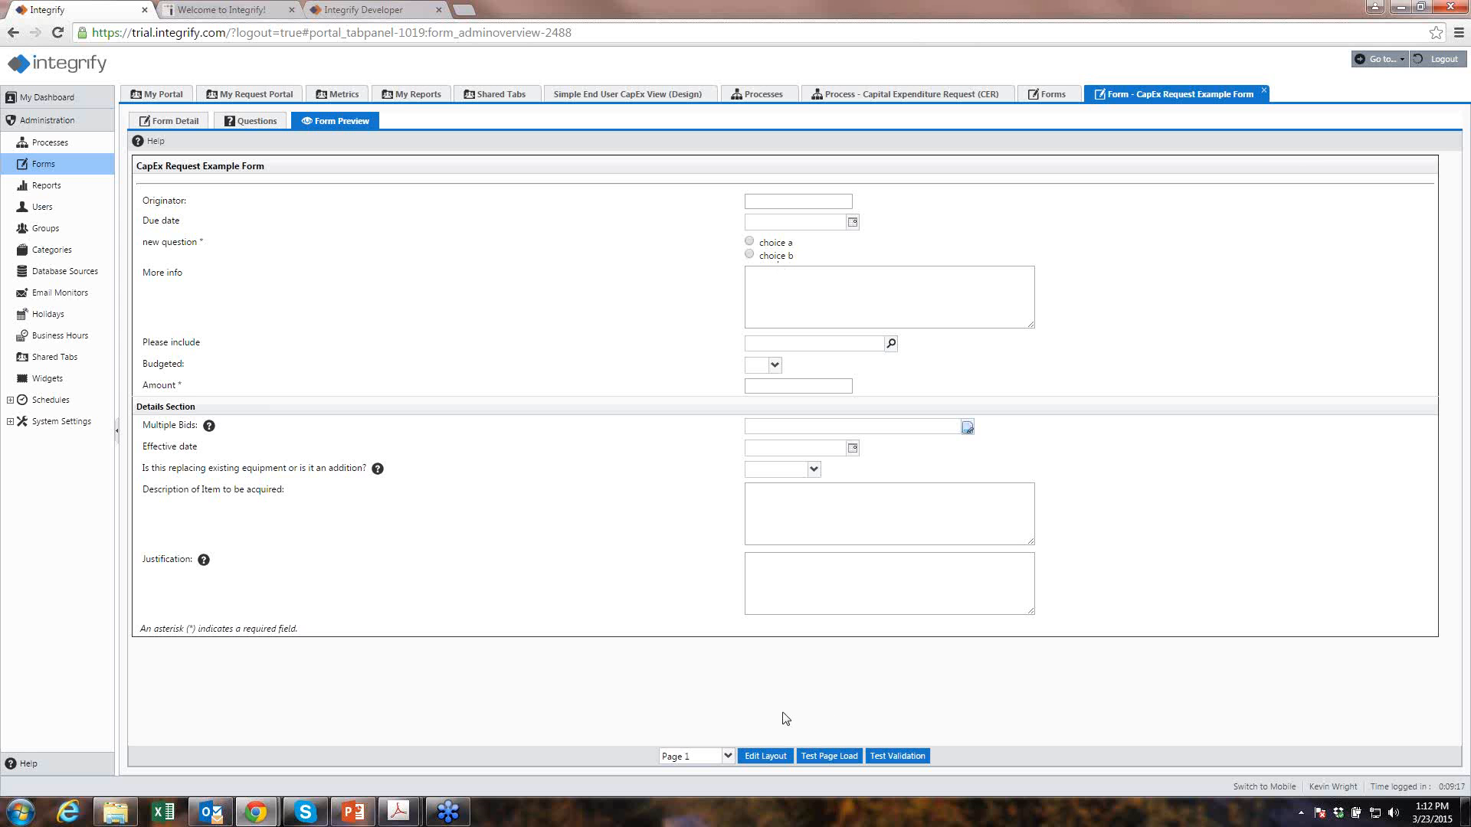
# - Apply Restore Default in Edit Layout for the CapEx form and confirm Yes
pyautogui.click(766, 756)
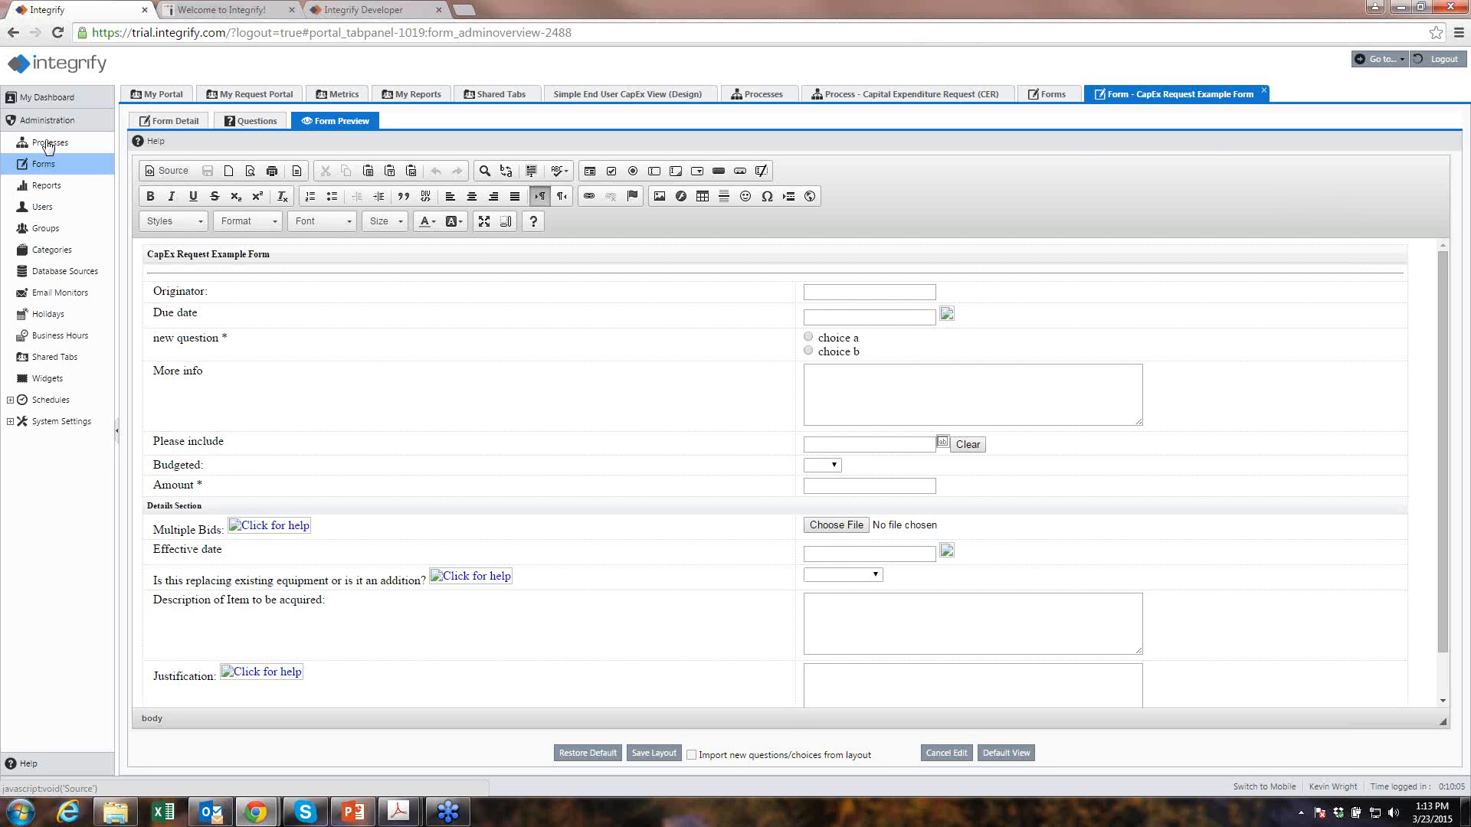
pyautogui.click(588, 754)
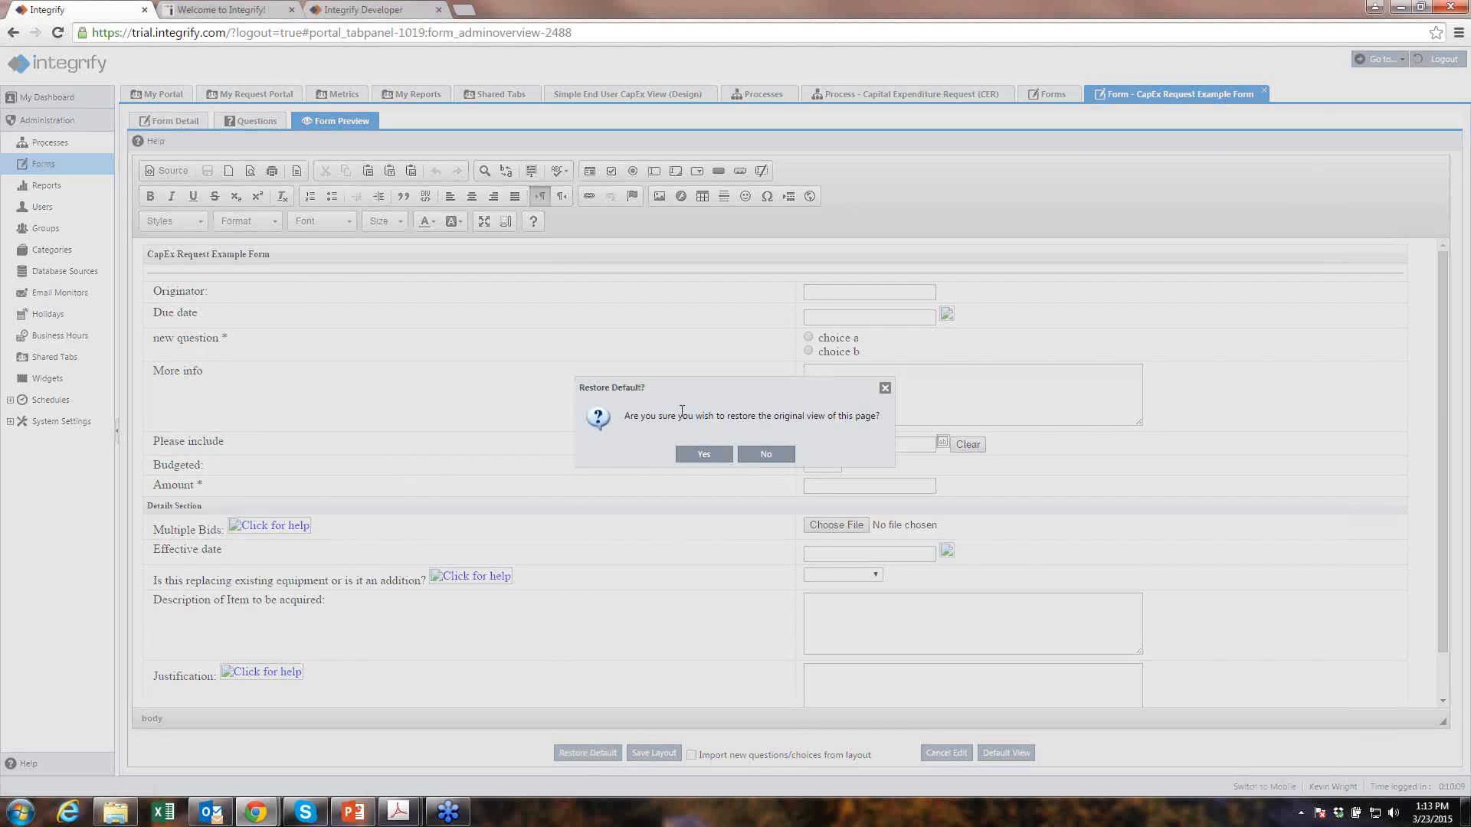
pyautogui.click(704, 455)
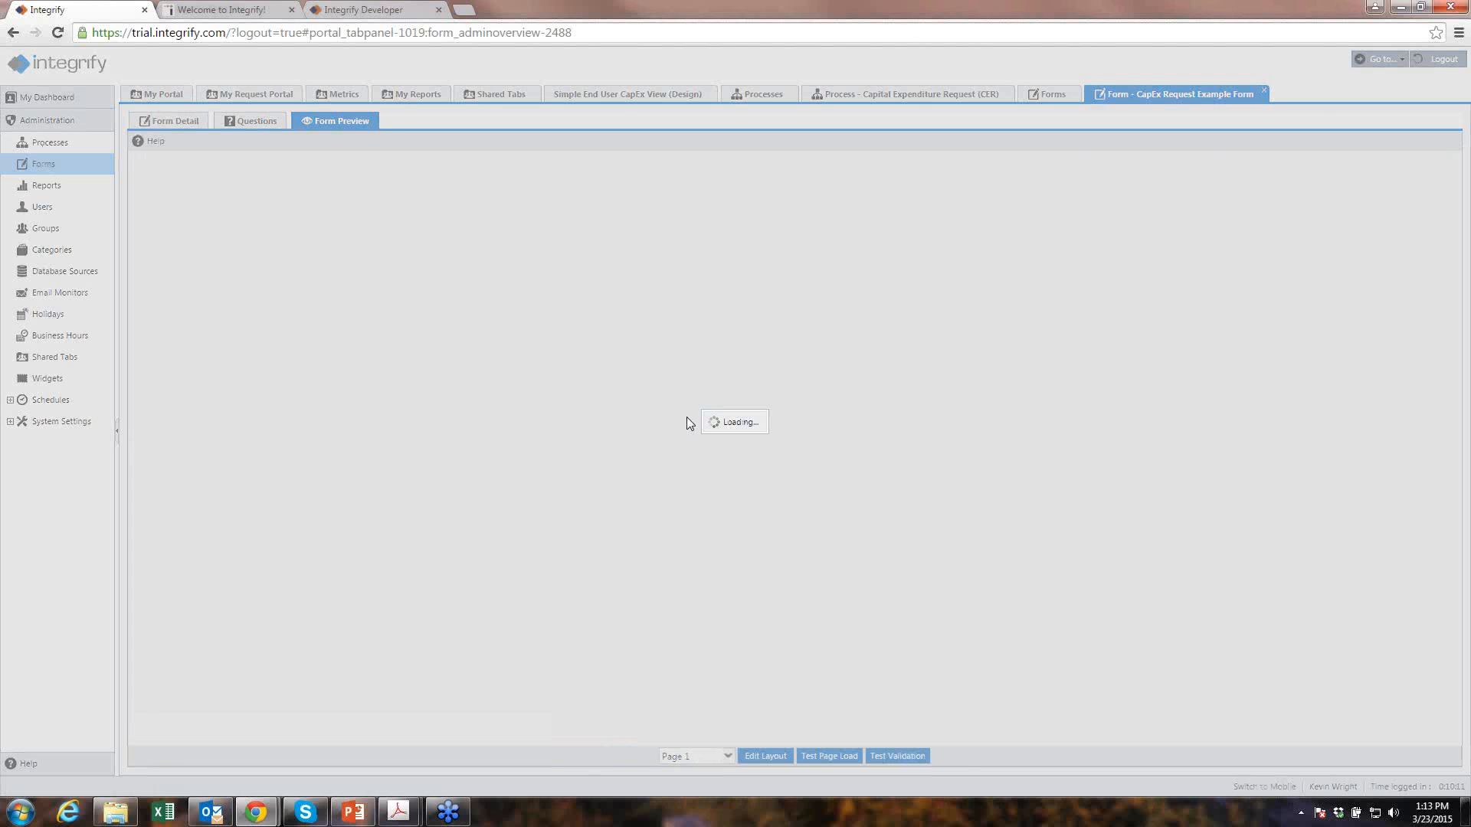